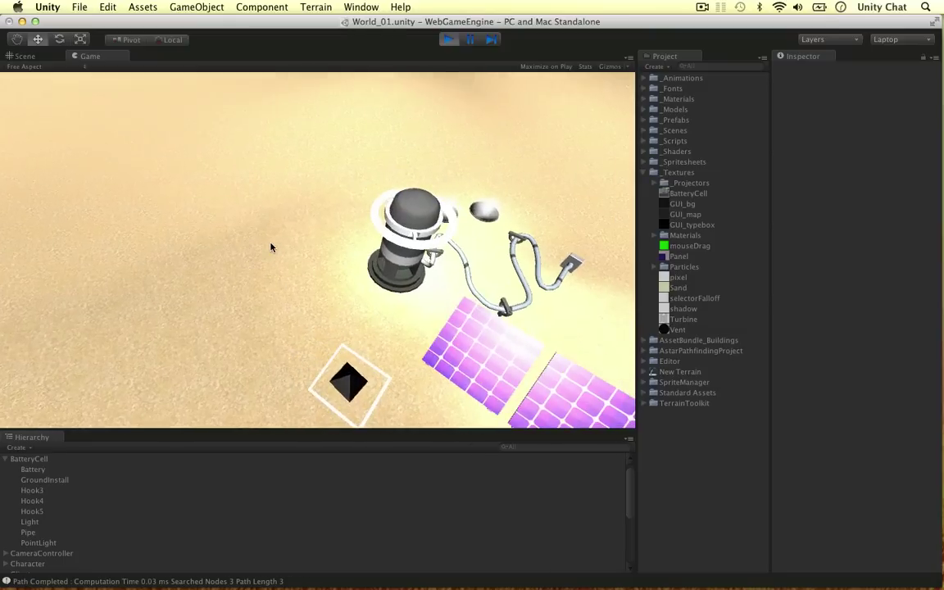
Move the game camera over the battery tower and solar panels, and stop the running game
key("s")
key("d")
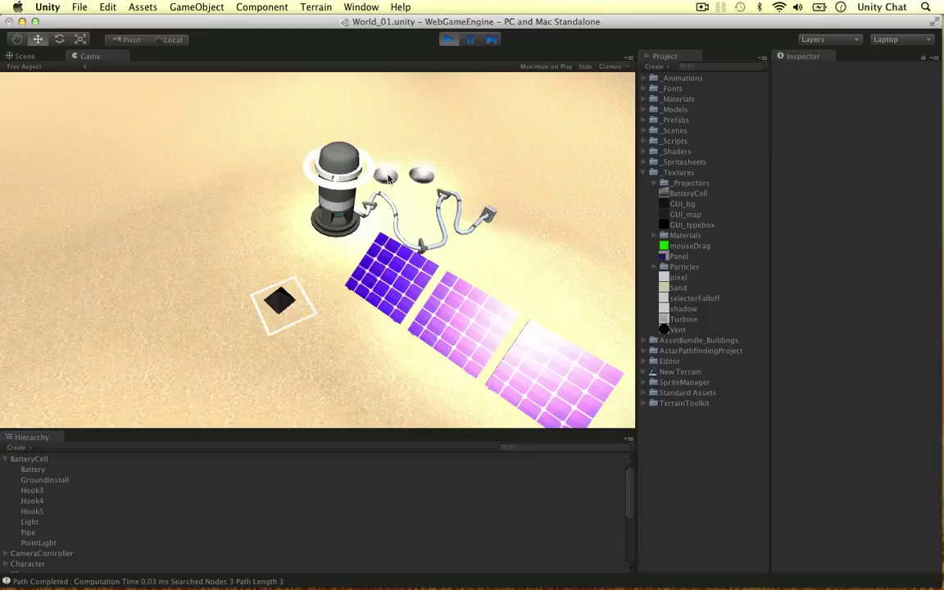
left_click(448, 39)
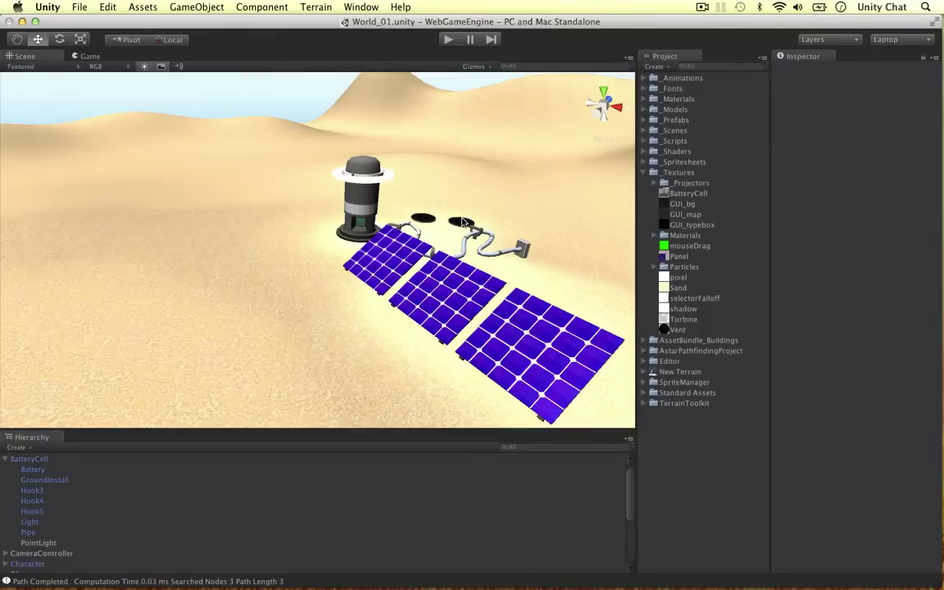
Frame the vent nearest the wall socket and examine both vents beside the pipes
left_click(463, 223)
key("f")
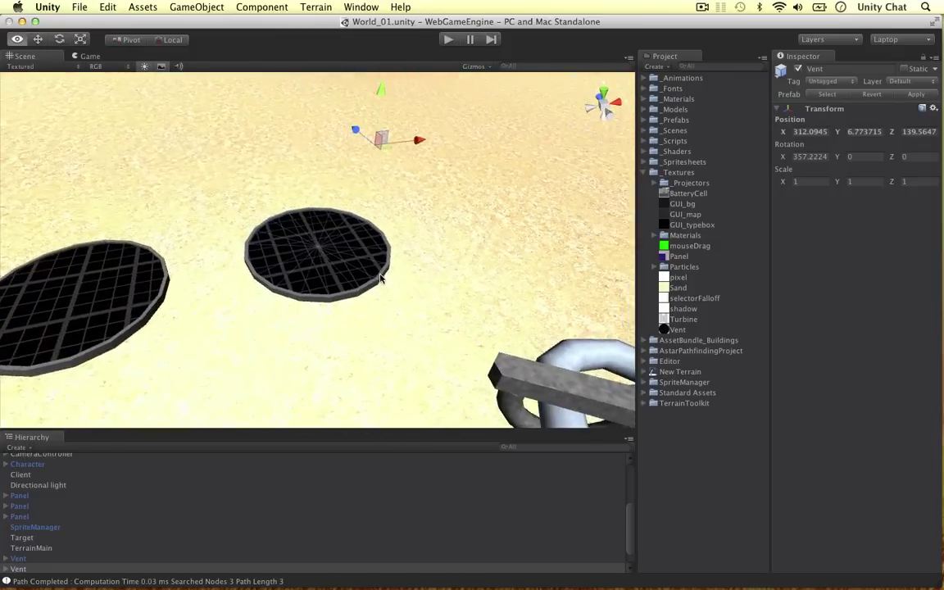
left_click_drag(380, 279, 285, 267, "alt")
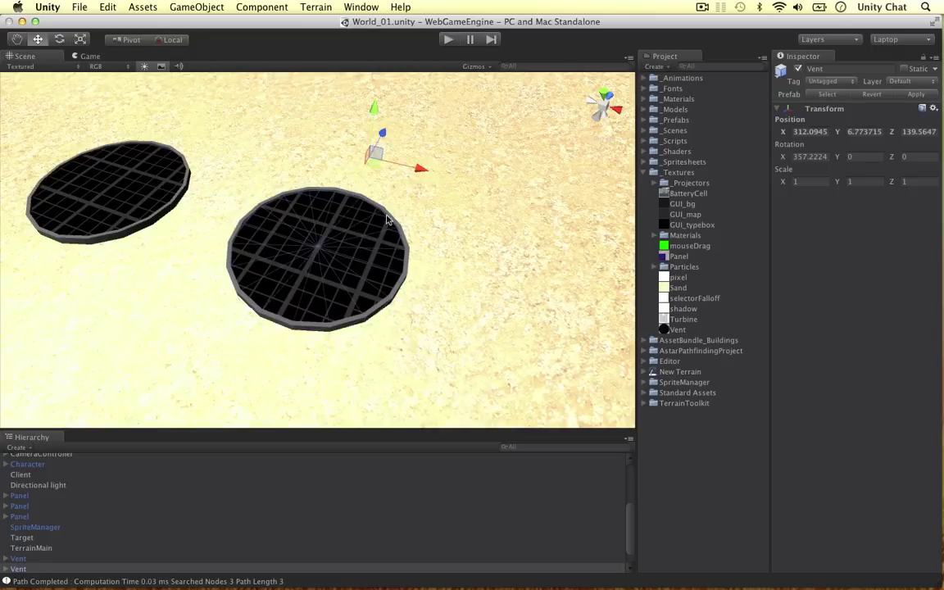
scroll(377, 242, "down", 3)
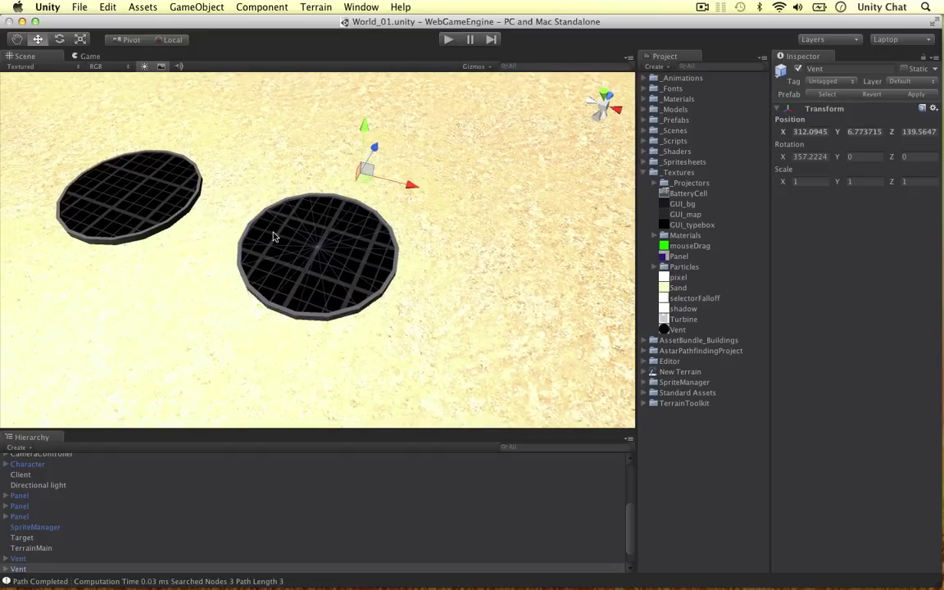
middle_click_drag(277, 355, 369, 195)
scroll(369, 194, "down", 5)
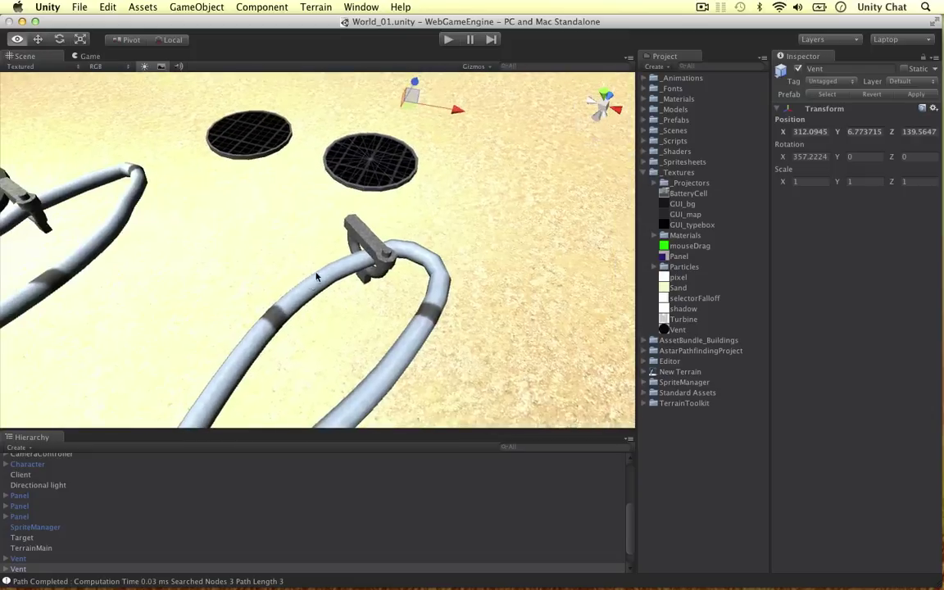
Examine the pipes, battery tower and solar panels in the desert scene close up and from a distance
mouse_move(316, 276)
left_mouse_down("alt")
mouse_move(391, 212)
mouse_move(314, 239)
mouse_move(323, 250)
mouse_move(306, 294)
left_mouse_up("alt")
scroll(390, 212, "down", 5)
scroll(346, 310, "down", 4)
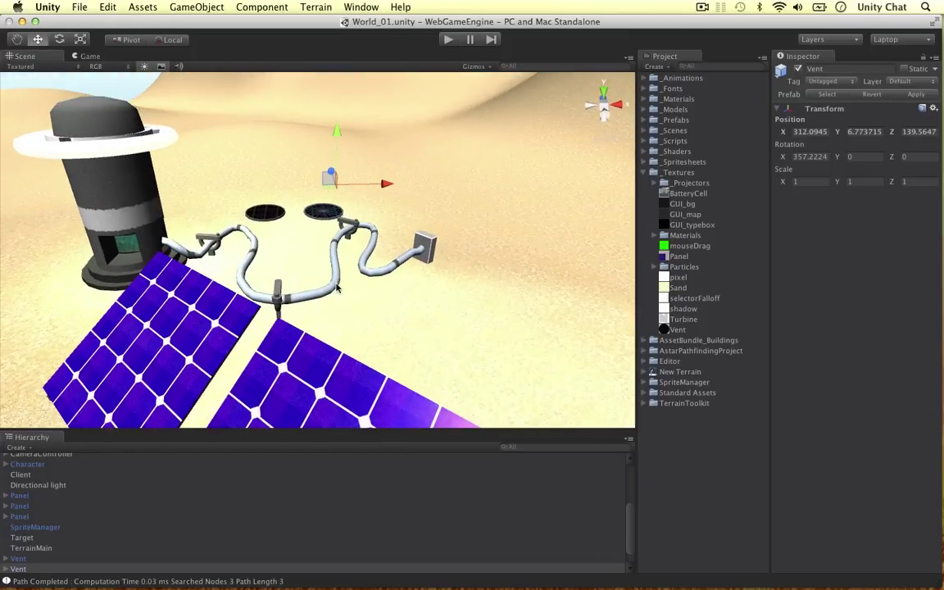
left_click_drag(335, 225, 343, 212, "alt")
scroll(306, 210, "up", 5)
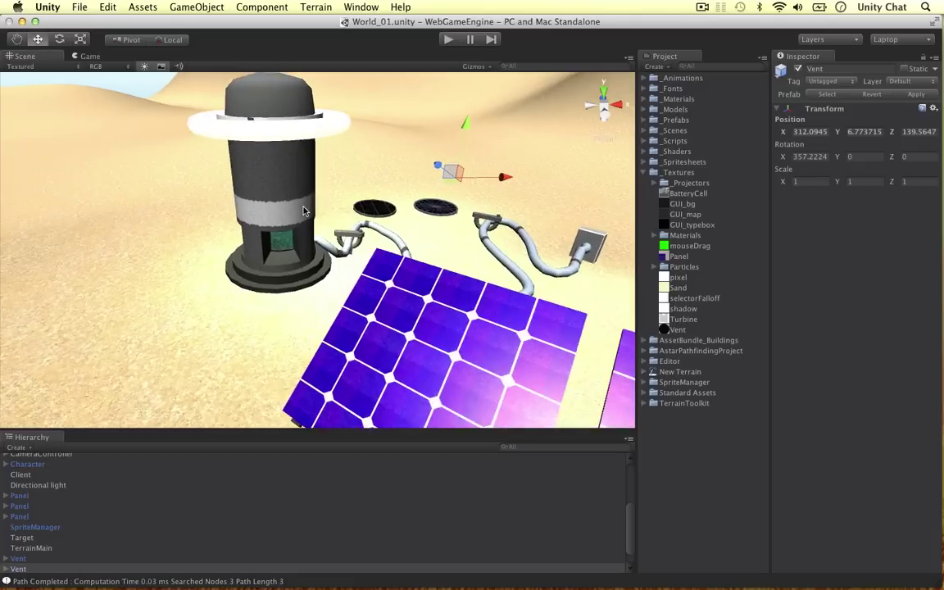
scroll(269, 204, "up", 2)
middle_click_drag(269, 202, 300, 213)
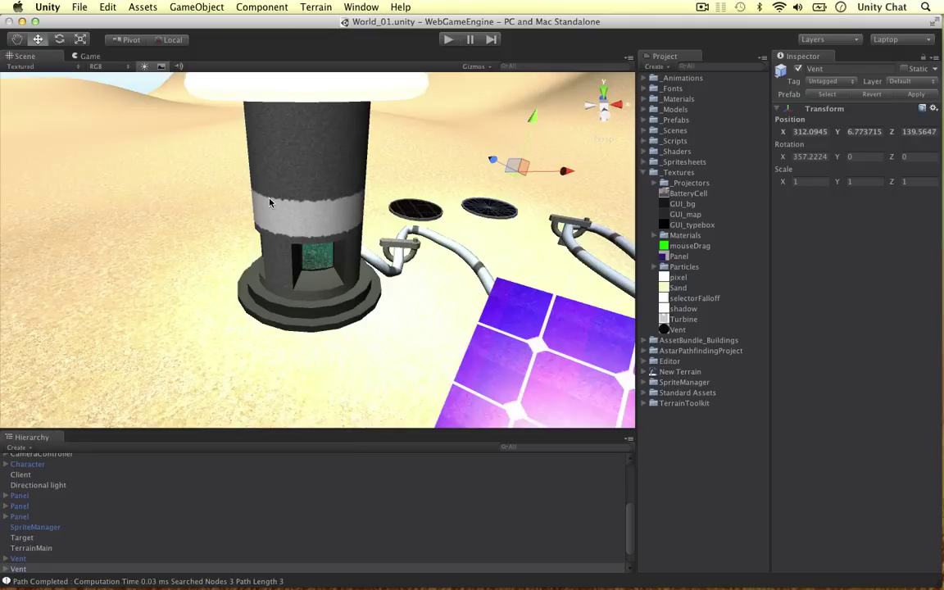
scroll(282, 205, "down", 5)
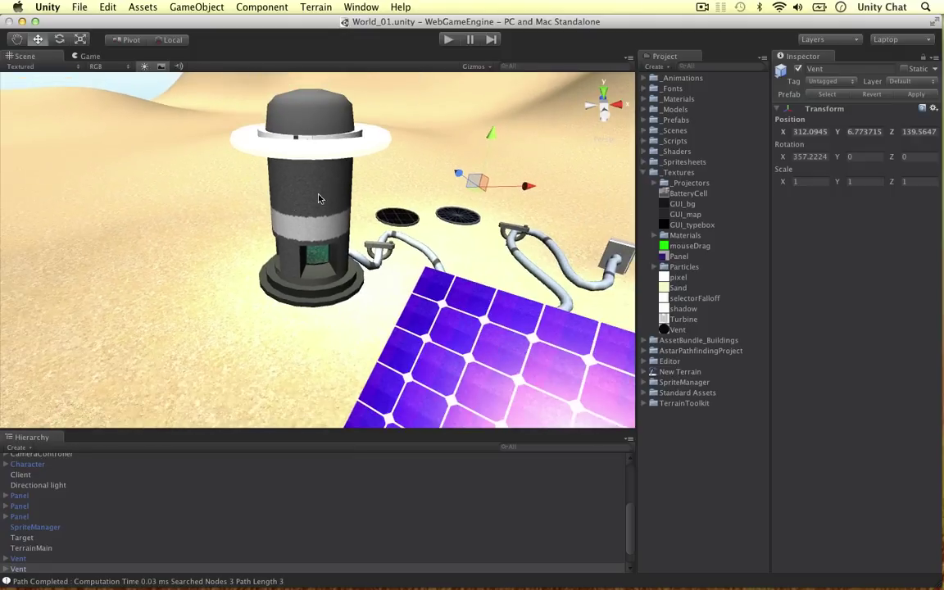
scroll(328, 213, "down", 5)
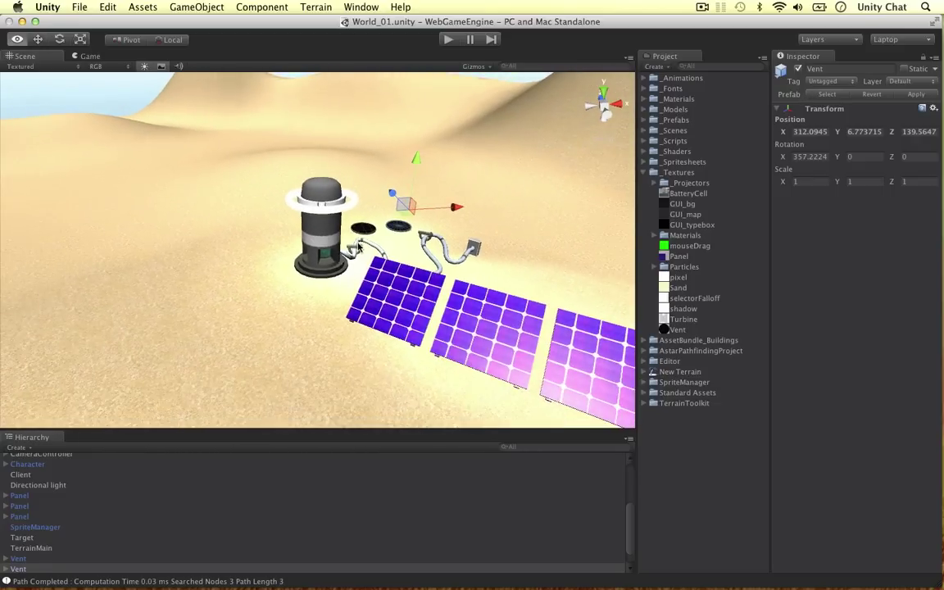
left_click_drag(359, 248, 330, 228, "alt")
Switch to the Turbine.mb scene in Maya and show the Channel Box / Layer Editor beside the model
key("ctrl+Right")
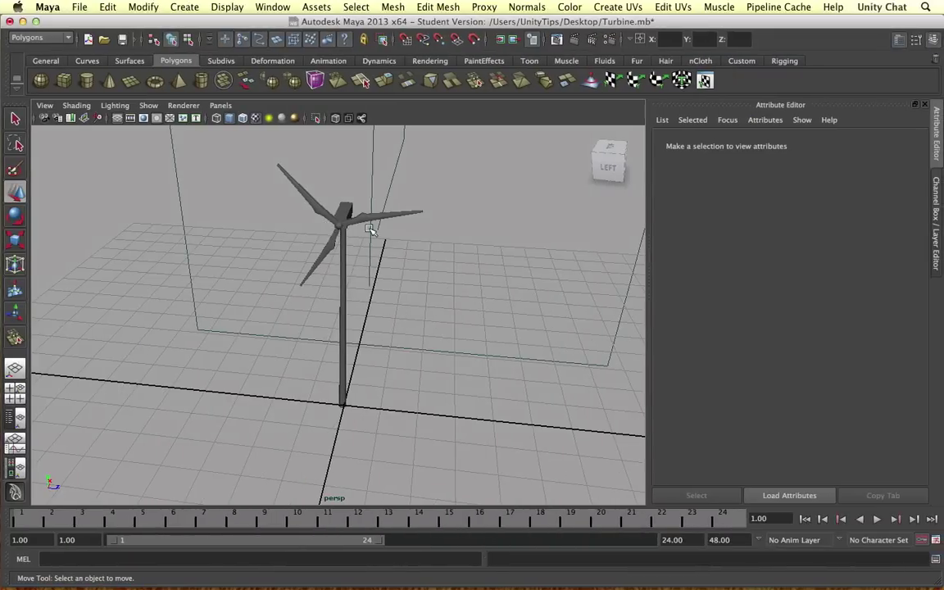
left_click(411, 218)
mouse_move(411, 217)
left_mouse_down("alt")
mouse_move(432, 228)
mouse_move(420, 235)
left_mouse_up("alt")
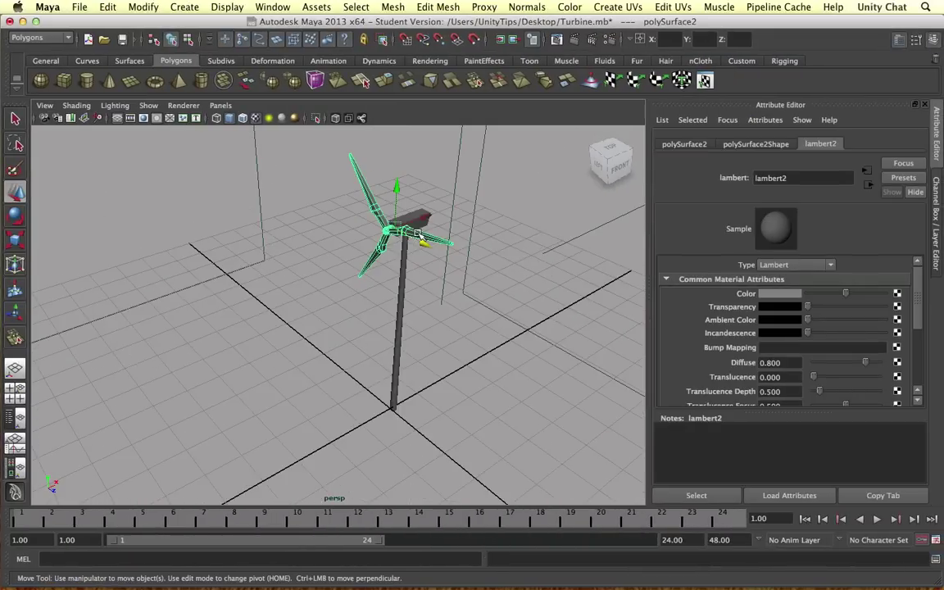
left_click(447, 277)
left_click_drag(505, 302, 441, 262, "alt")
left_click(935, 215)
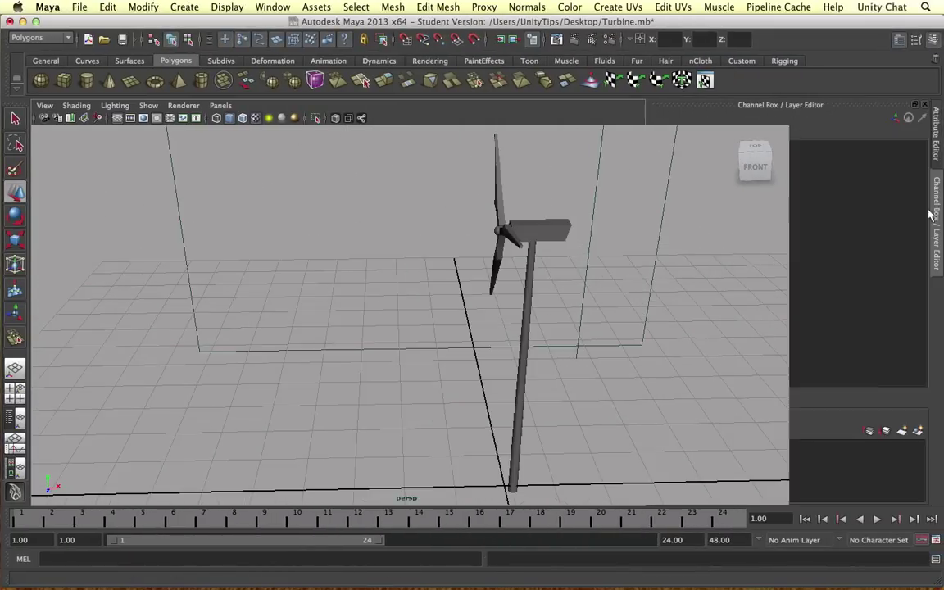
left_click_drag(623, 255, 579, 241, "alt")
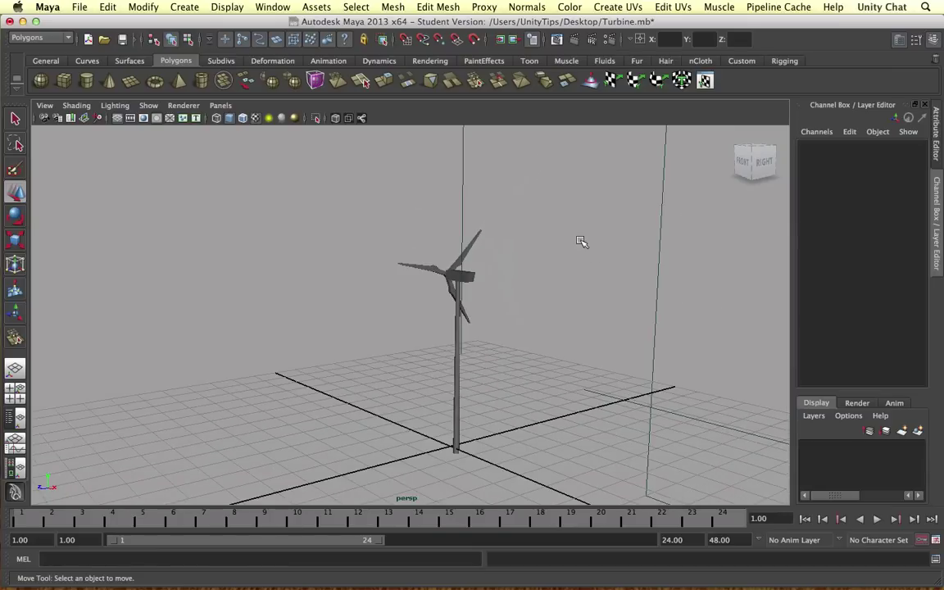
Examine the wind turbine's parts, including its blades, housing and pole, from several sides and distances
left_click_drag(358, 222, 539, 344)
left_click(358, 232)
left_click_drag(359, 232, 487, 319)
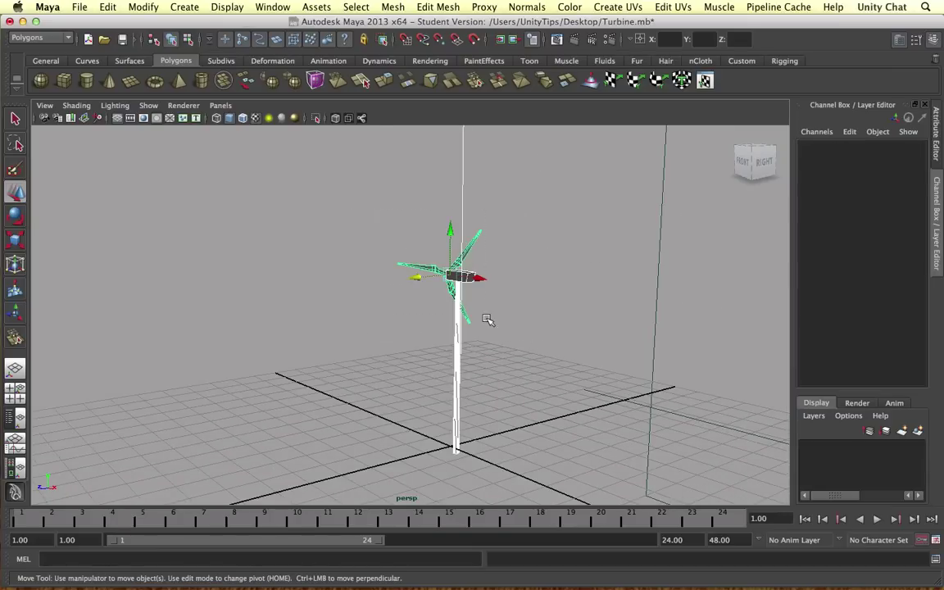
left_click(543, 428)
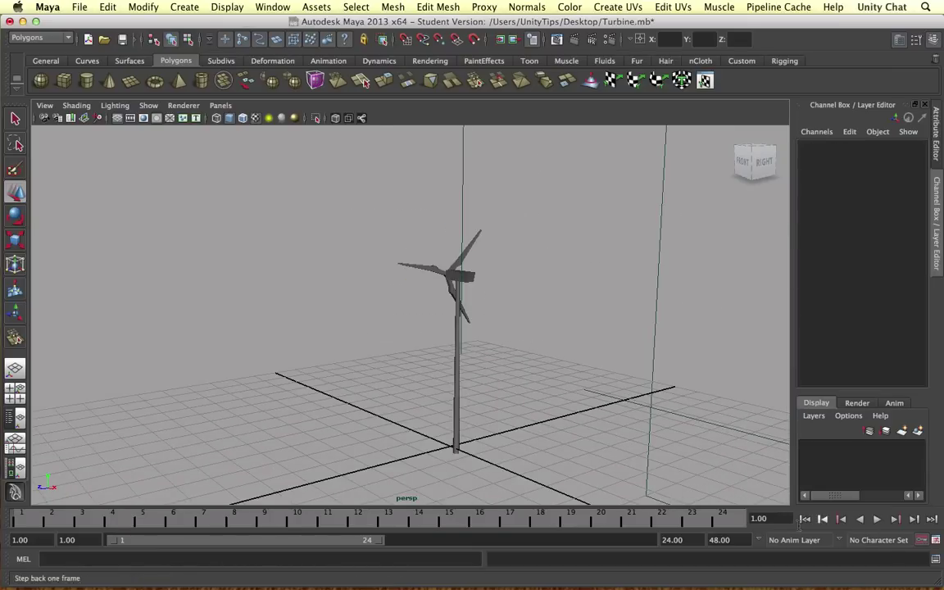
scroll(496, 360, "up", 3)
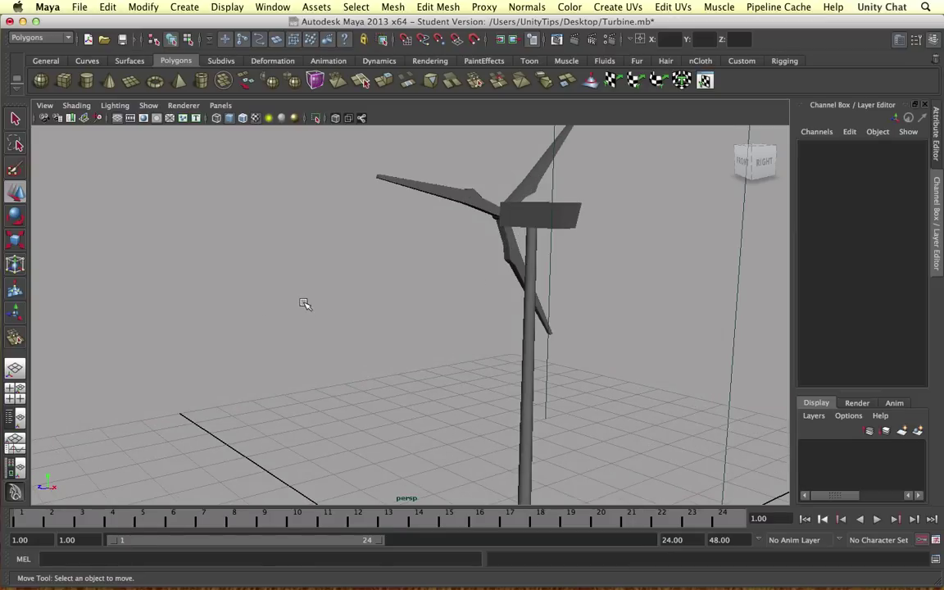
left_click_drag(410, 218, 511, 233, "alt")
left_click_drag(584, 270, 533, 270, "alt")
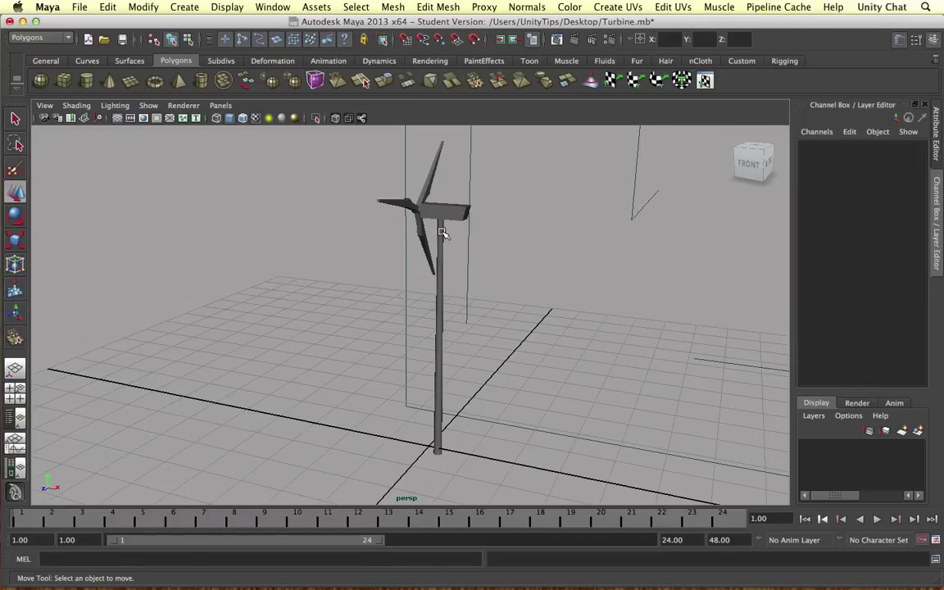
left_click_drag(507, 237, 380, 259, "alt")
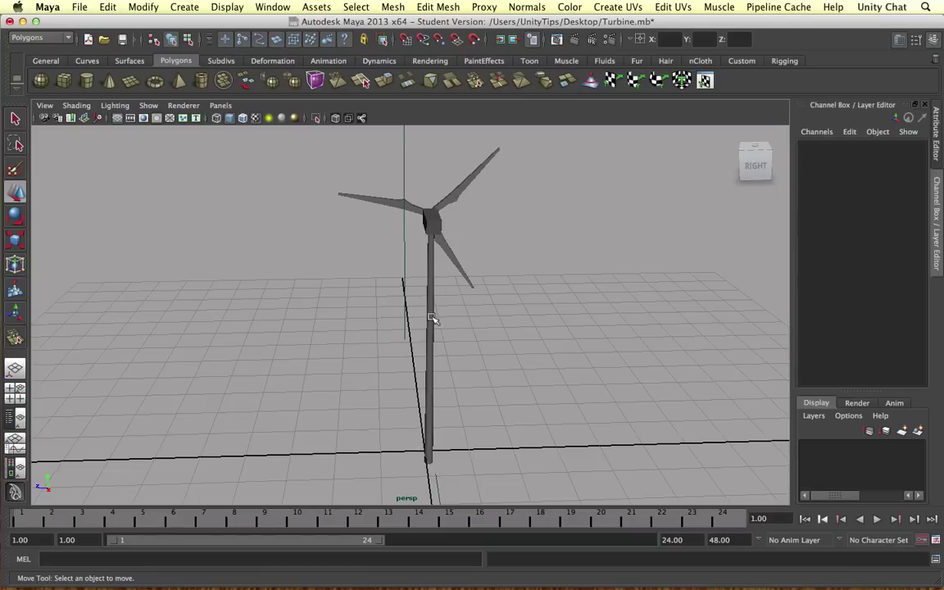
scroll(503, 273, "down", 3)
scroll(497, 273, "up", 6)
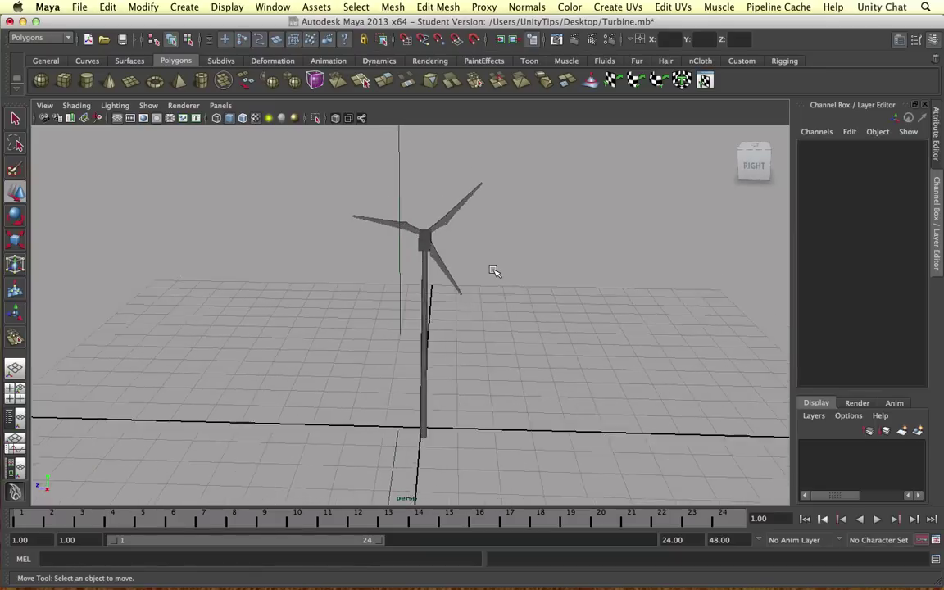
scroll(483, 281, "down", 5)
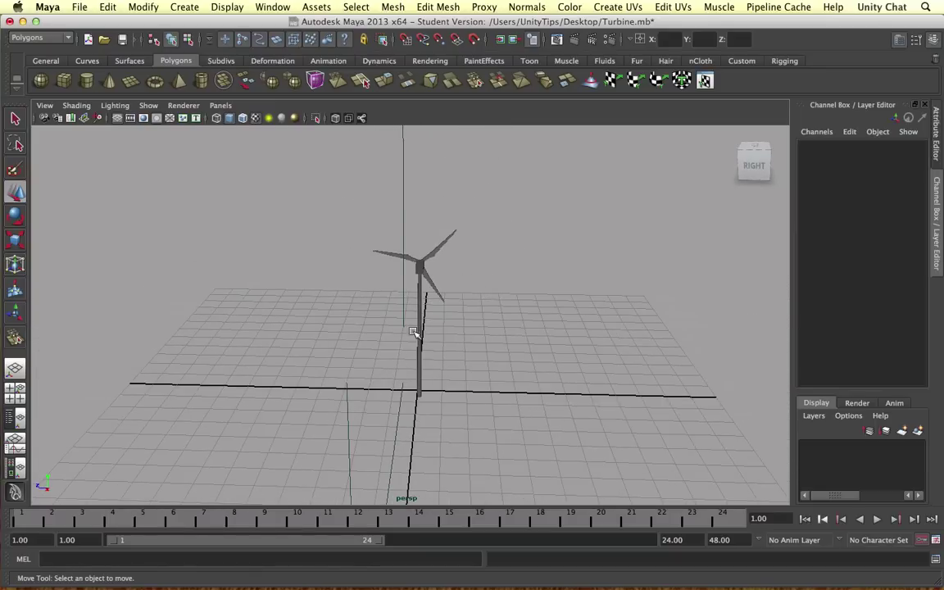
scroll(435, 270, "up", 4)
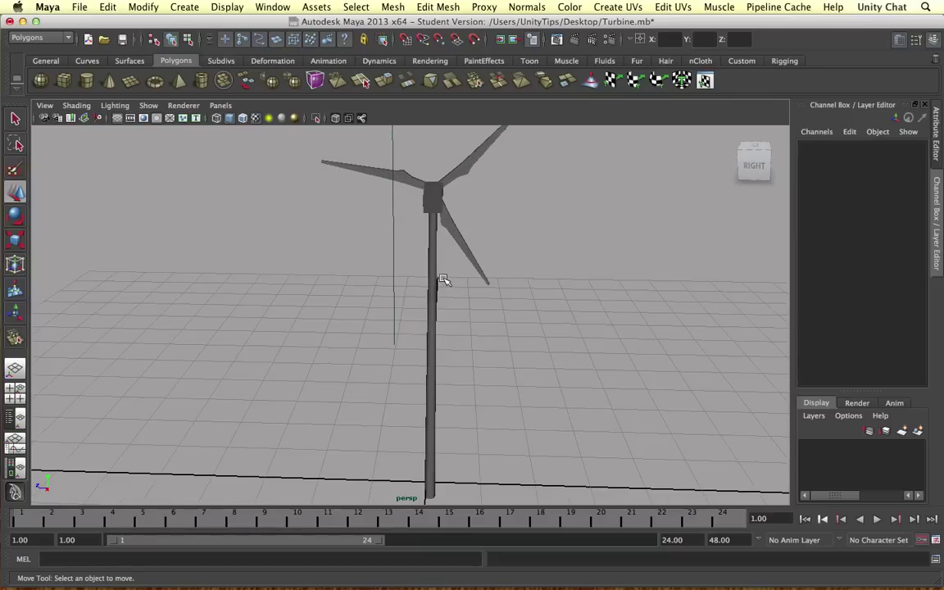
left_click_drag(402, 253, 460, 287, "alt")
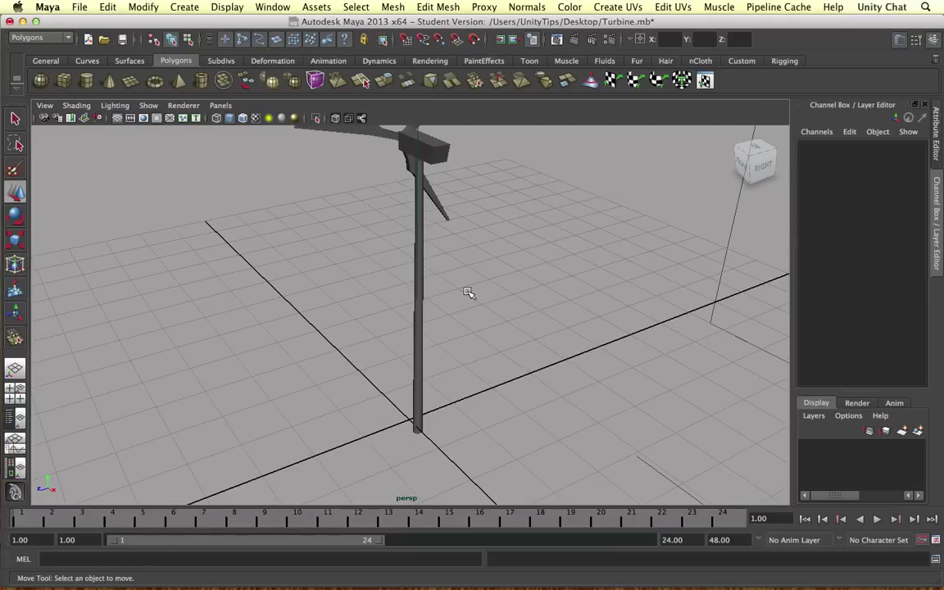
left_click_drag(506, 298, 439, 259, "alt")
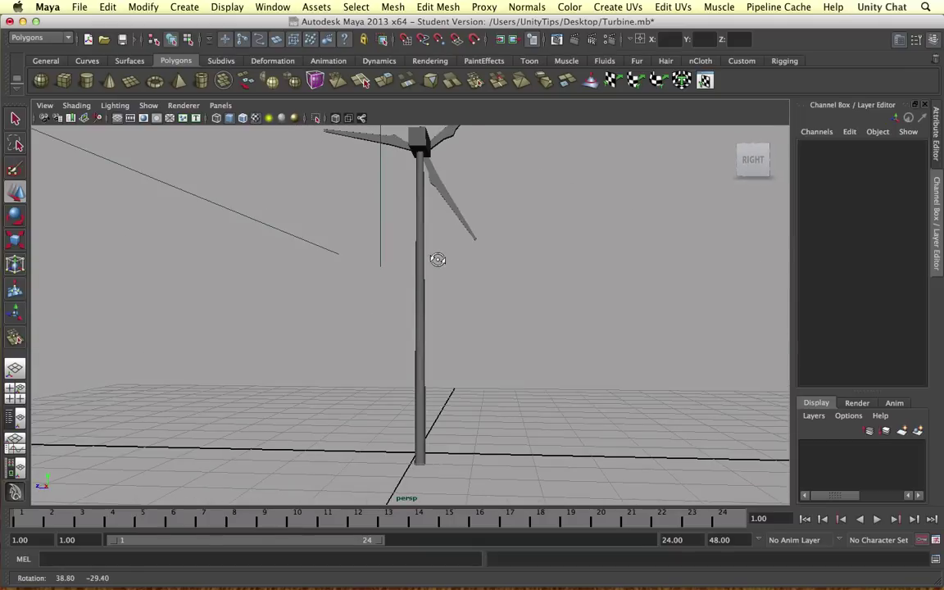
left_click_drag(262, 259, 430, 293, "alt")
scroll(429, 292, "down", 4)
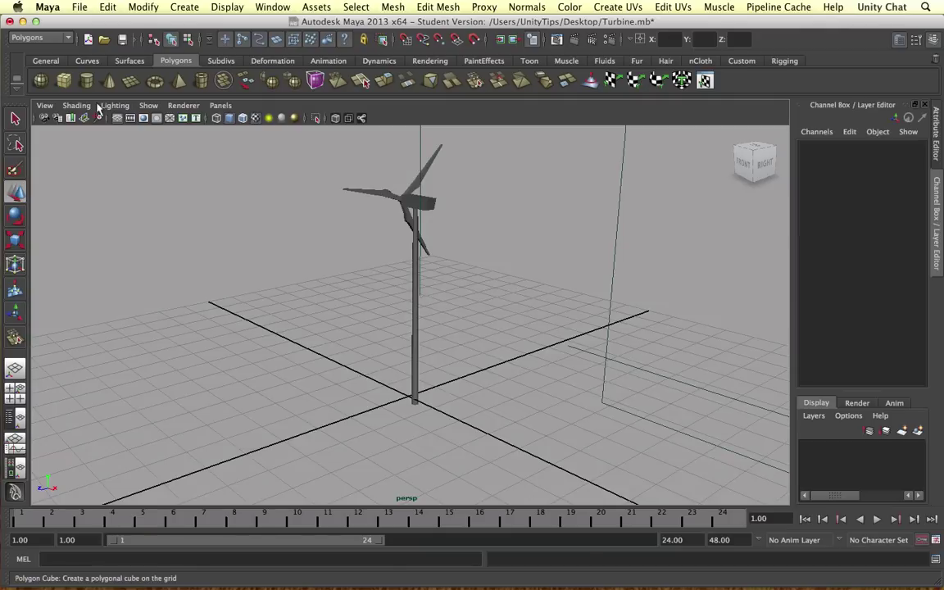
Create a tall polygon cube beside the turbine pole and scale it to 0.366 in X and 0.475 in Z
left_click(64, 80)
left_click_drag(454, 401, 426, 213)
key("e")
key("r")
left_click_drag(399, 331, 422, 326)
scroll(464, 278, "up", 3)
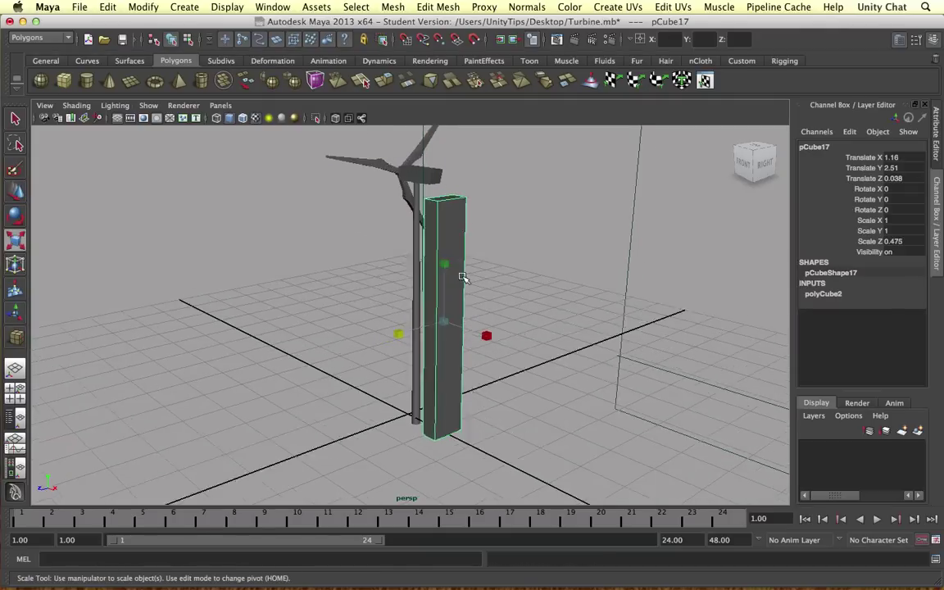
scroll(462, 277, "up", 5)
left_click_drag(501, 344, 480, 330)
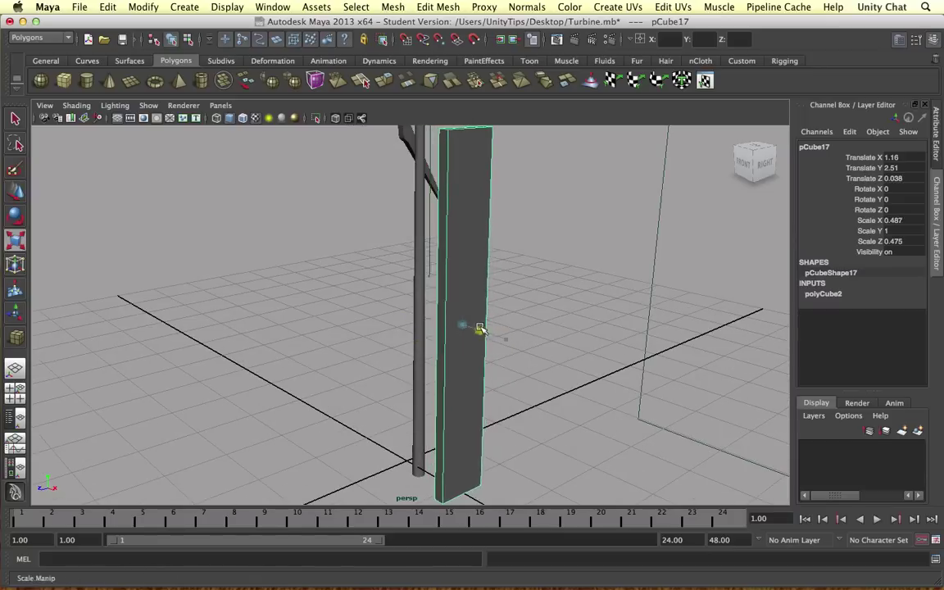
Merge the cube's top and bottom corner vertices in pairs with the Merge Vertex Tool, collapsing it into a flat strip
right_click(452, 144)
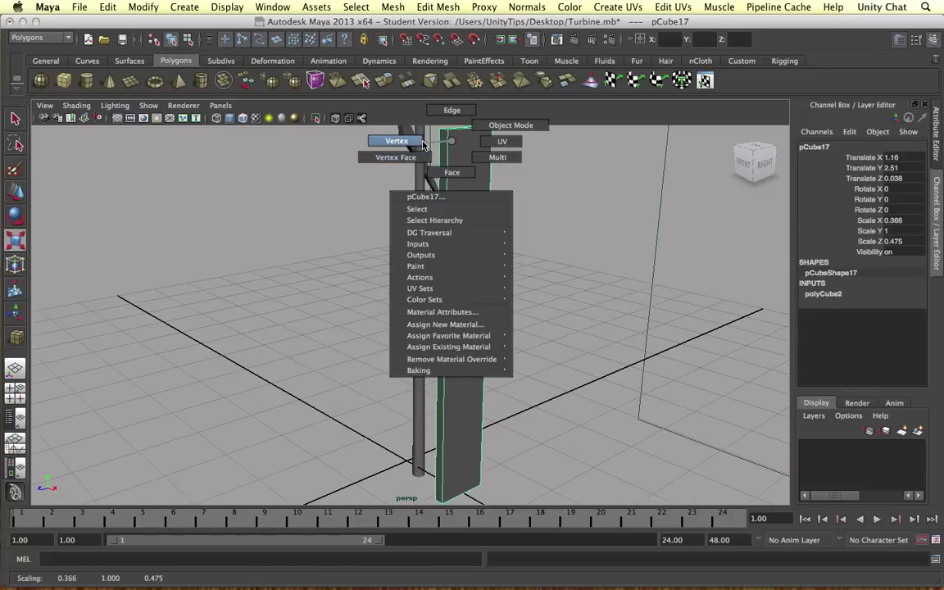
left_click(397, 141)
left_click(449, 131)
right_click(449, 131, "shift")
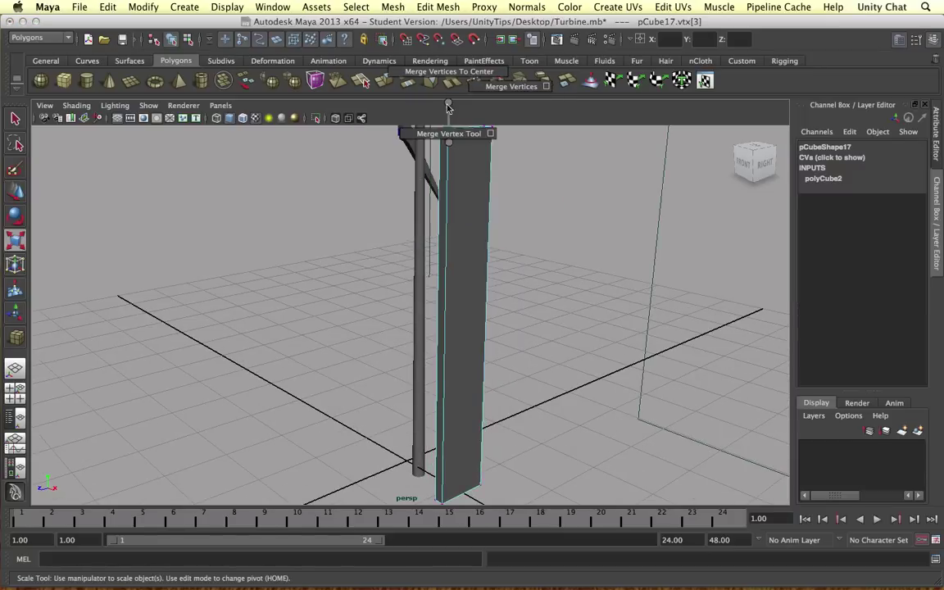
right_click(449, 132, "shift")
key("w")
middle_click_drag(472, 141, 472, 205, "alt")
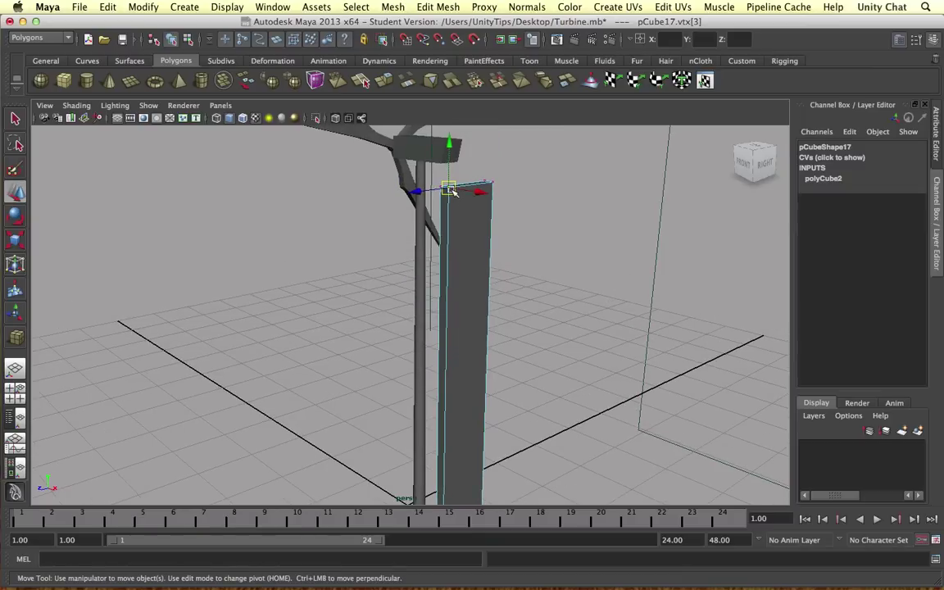
mouse_move(450, 191)
right_mouse_down("shift")
mouse_move(448, 159)
mouse_move(443, 194)
right_mouse_up("shift")
left_click_drag(449, 183, 484, 180)
left_click_drag(422, 314, 425, 271, "alt")
middle_click_drag(443, 246, 453, 121, "alt")
left_click_drag(463, 392, 460, 392)
left_click_drag(528, 369, 548, 390, "alt")
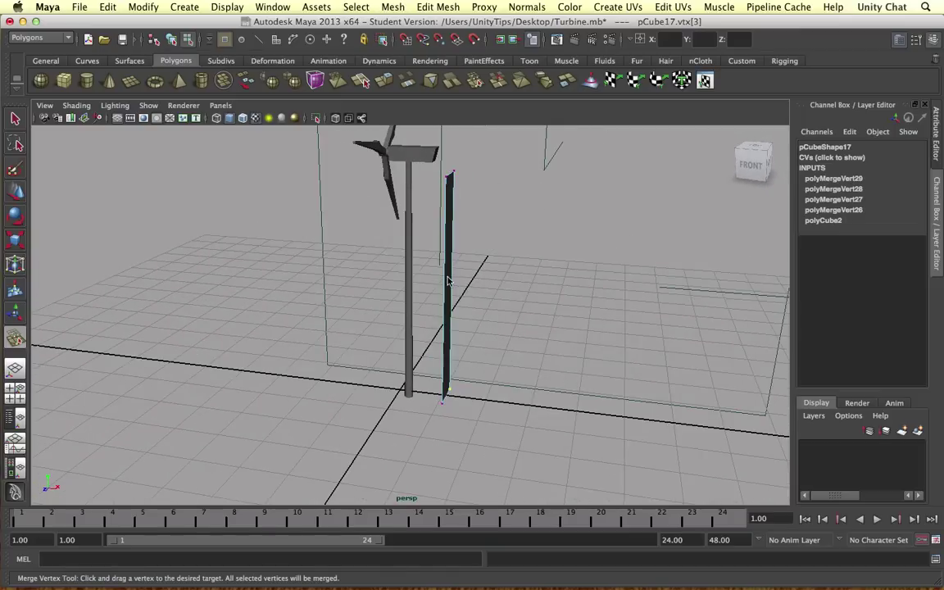
Return the strip to object mode and move it closer to the turbine pole, to Translate X 0.445
right_click_drag(447, 281, 464, 259)
key("w")
left_click(448, 250)
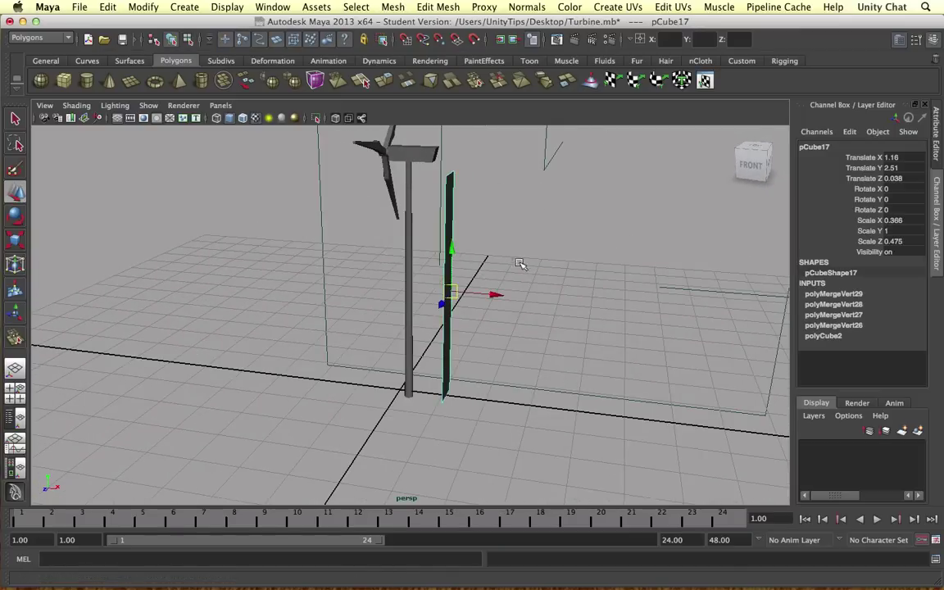
left_click_drag(520, 263, 475, 232, "alt")
left_click_drag(484, 292, 443, 294)
key("f")
scroll(502, 347, "down", 5)
left_click_drag(502, 348, 373, 355, "alt")
scroll(372, 355, "up", 4)
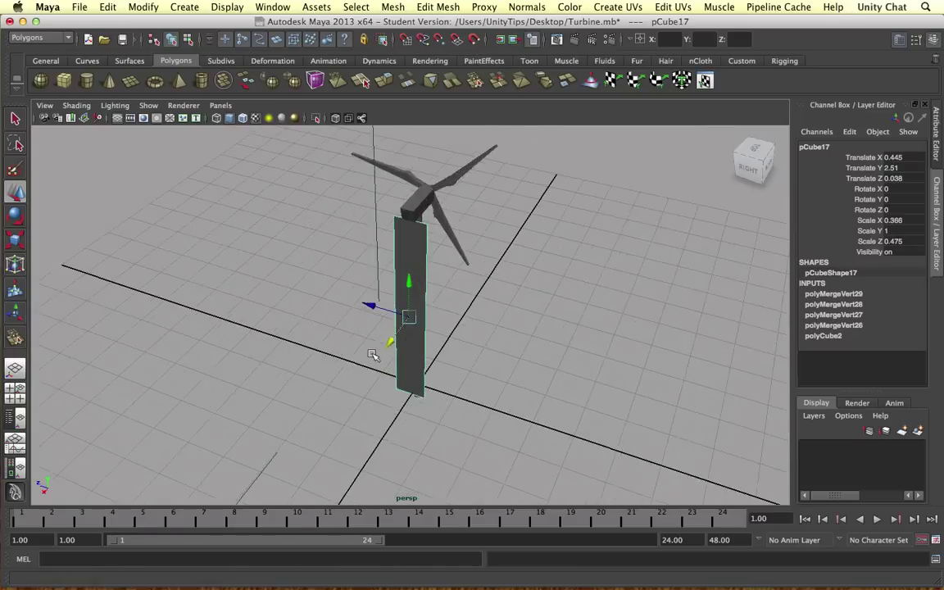
Narrow the strip to Scale Z 0.29 and lower it to Translate Y 2.283
scroll(373, 355, "up", 5)
key("e")
key("r")
left_click_drag(352, 314, 376, 314)
key("w")
left_click_drag(414, 274, 414, 289)
Select the strip's two top corner vertices and raise them to a height of about 4.552
left_click_drag(496, 289, 394, 296, "alt")
right_click_drag(410, 210, 359, 210)
key("z")
left_click(430, 202)
left_click(411, 194, "shift")
left_click(408, 191)
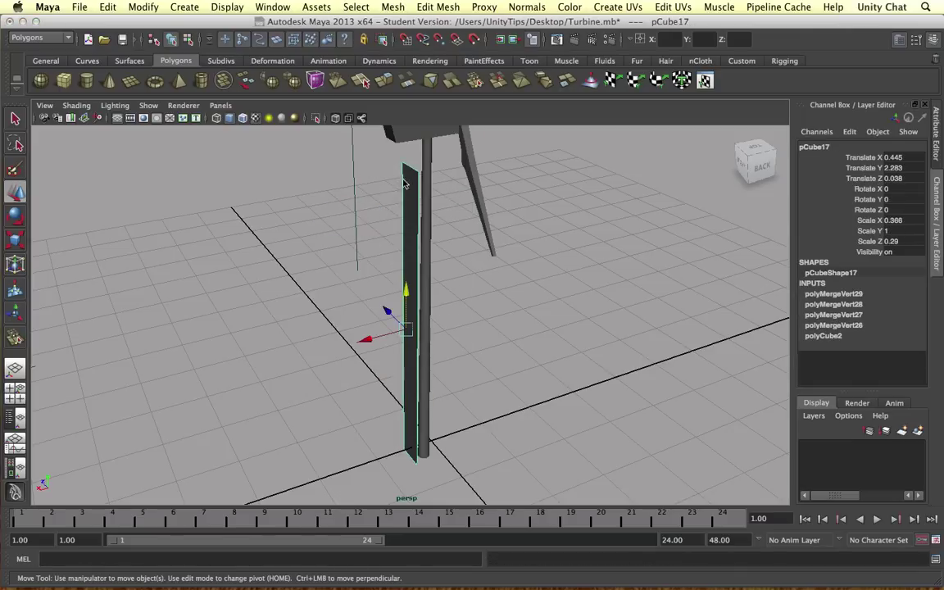
right_click_drag(406, 186, 362, 187)
left_click_drag(395, 184, 420, 173)
left_click_drag(407, 214, 444, 216, "alt")
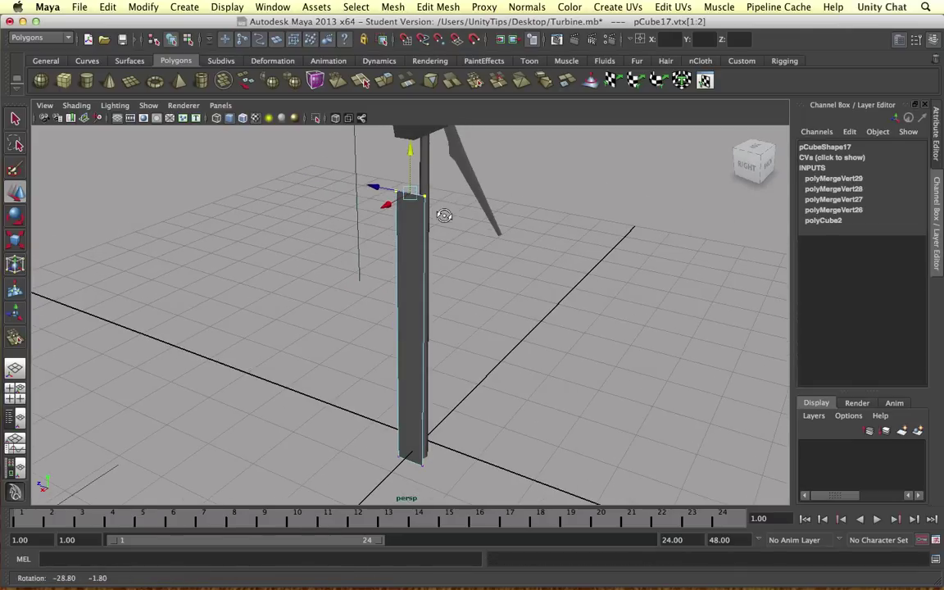
left_click(408, 146)
key("z")
left_click_drag(412, 150, 412, 139)
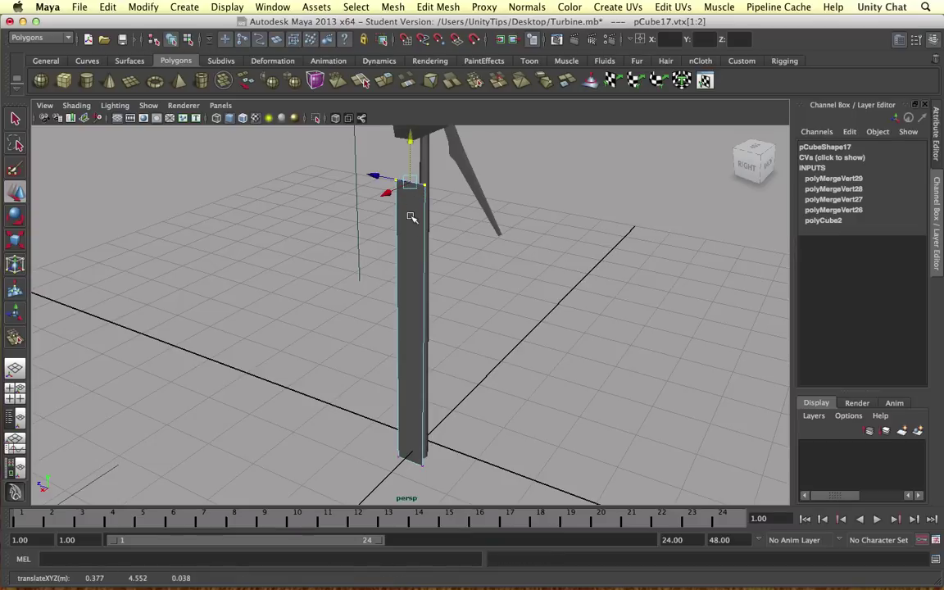
Return the strip to object mode and narrow it to Scale Z 0.261
right_click_drag(371, 220, 426, 216)
key("e")
key("r")
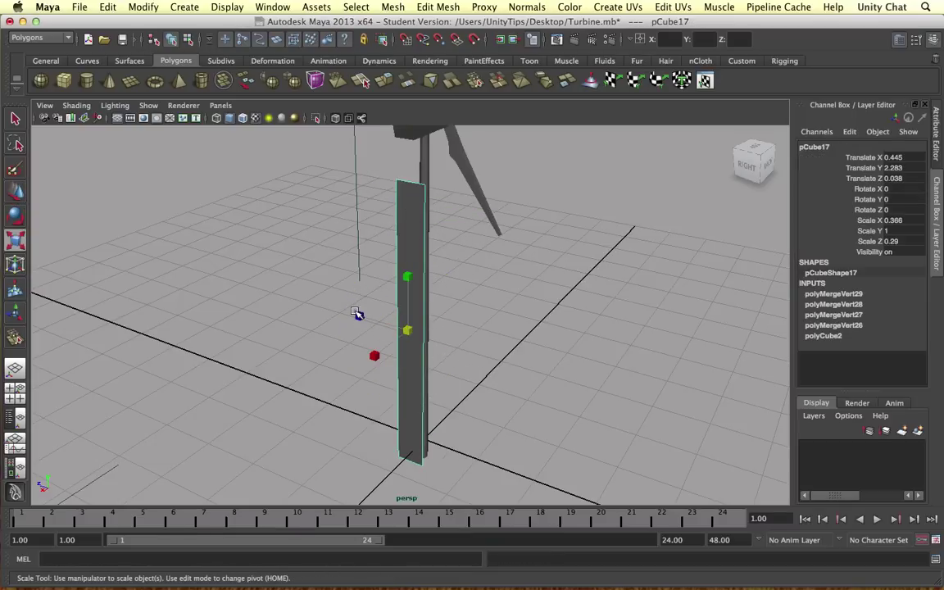
middle_click_drag(356, 313, 364, 319)
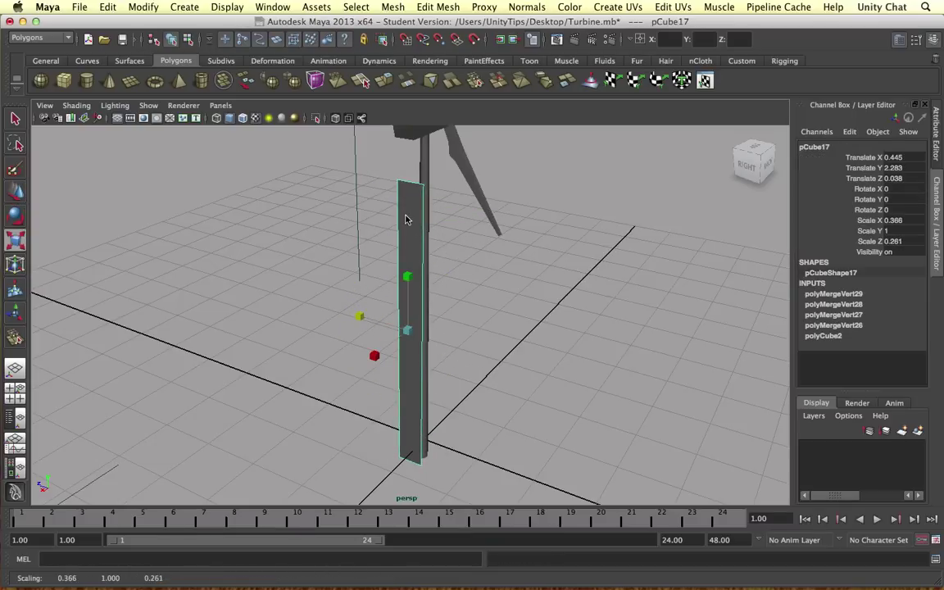
Assign the existing textured metal-frame material to the strip and display its UVs in the UV Texture Editor
right_click_drag(406, 220, 490, 465, "shift")
left_click_drag(395, 263, 479, 278, "alt")
left_click(681, 6)
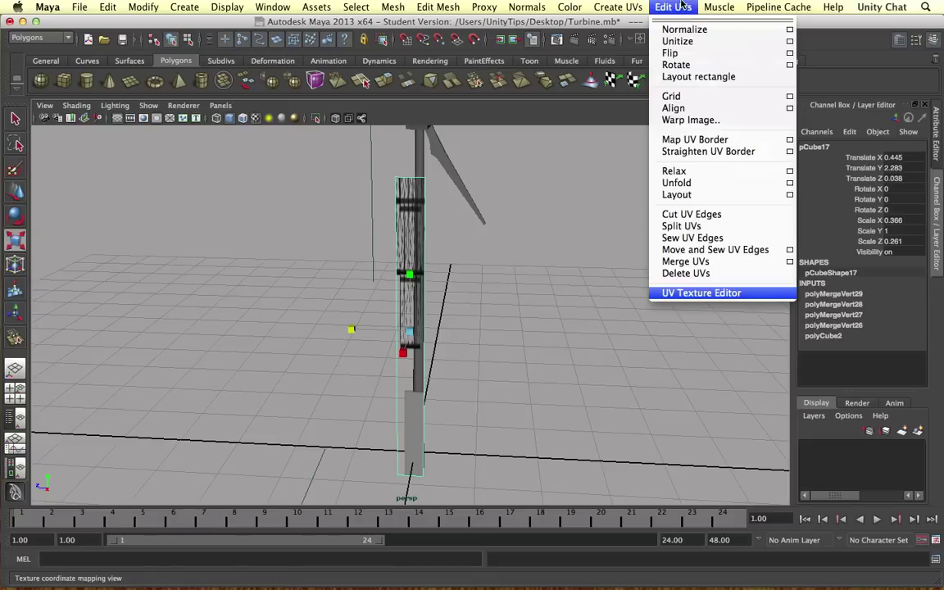
left_click(697, 292)
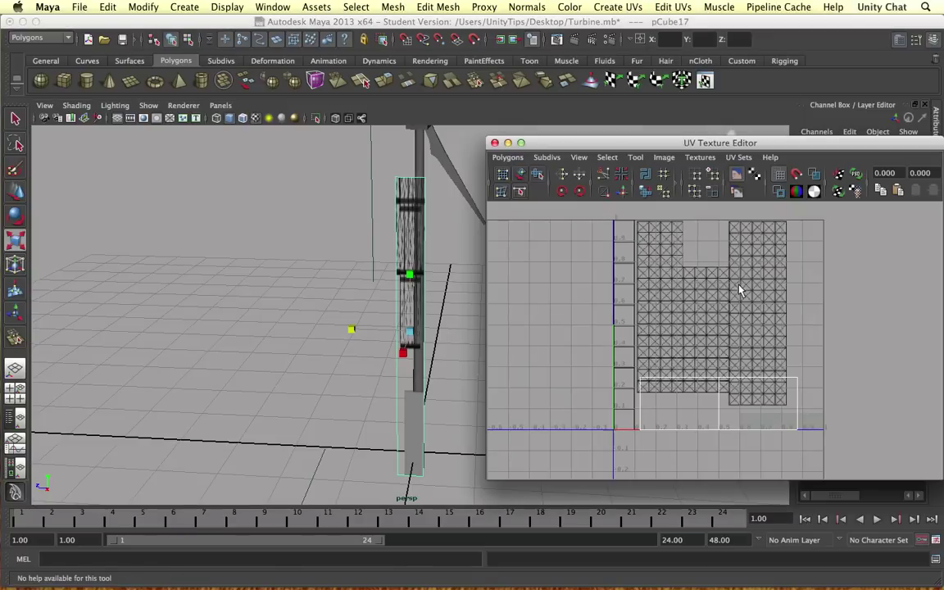
scroll(740, 288, "up", 3)
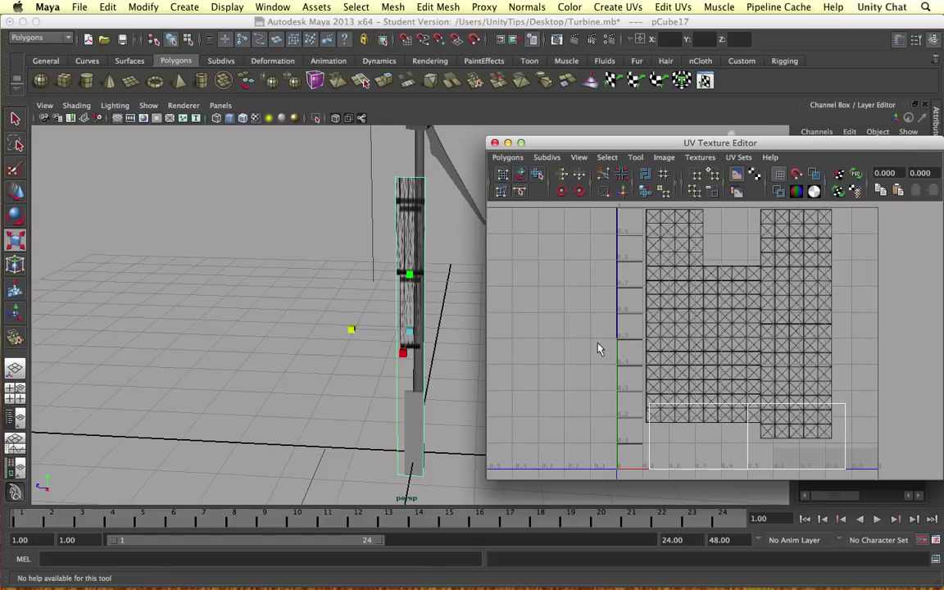
Select both faces of the strip and create new UVs for them based on the side view camera
right_click_drag(408, 216, 403, 243)
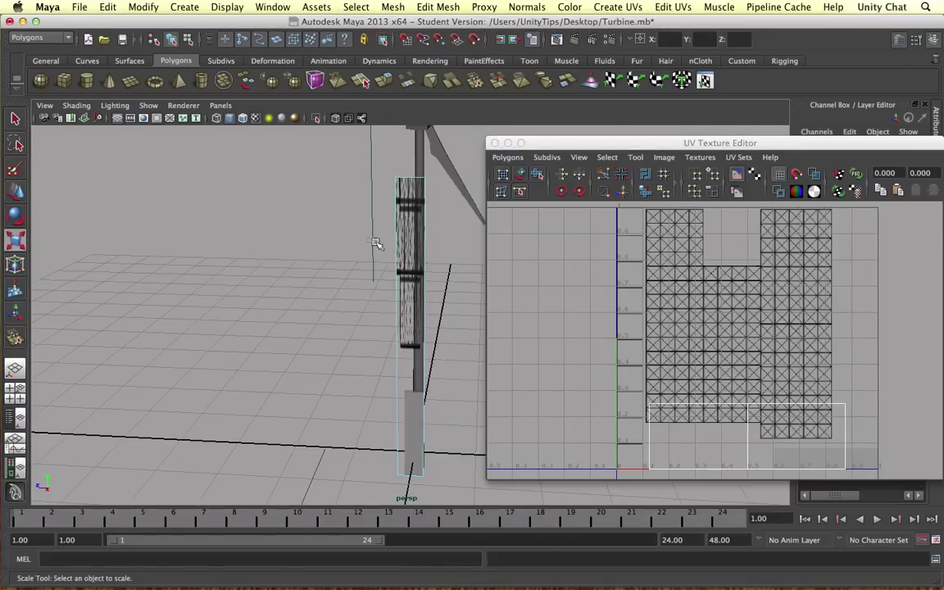
left_click(399, 250)
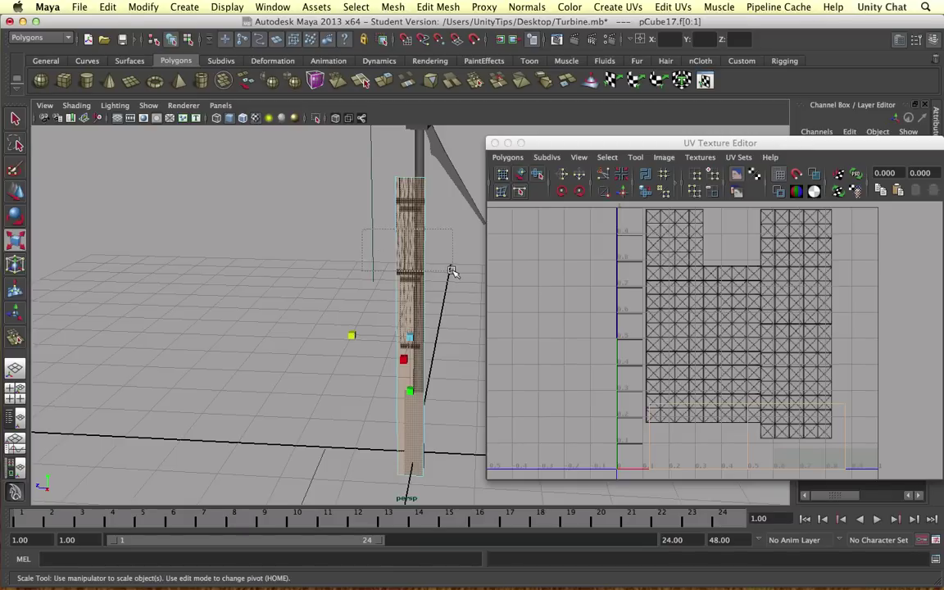
mouse_move(442, 257)
left_mouse_down("alt")
mouse_move(274, 249)
mouse_move(447, 269)
left_mouse_up("alt")
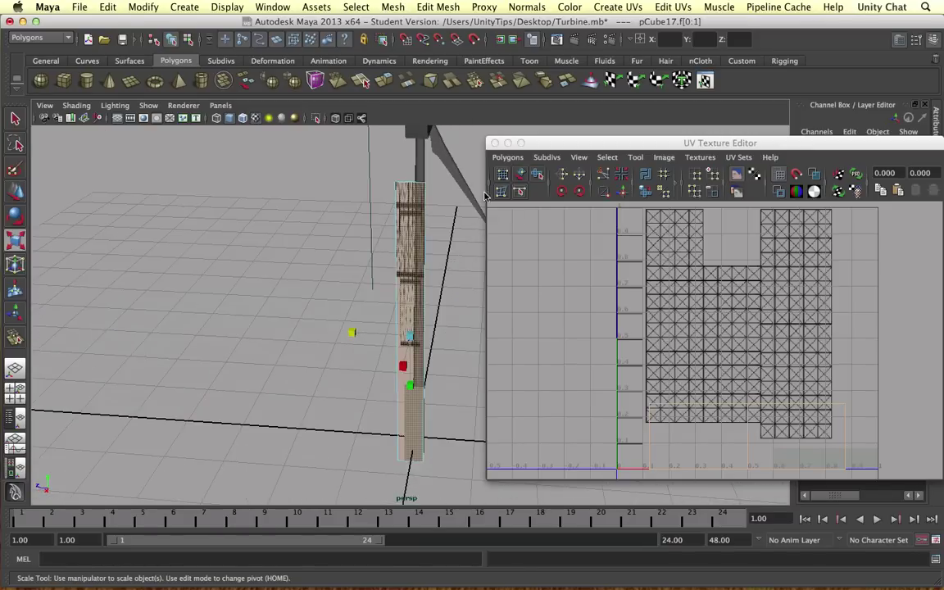
key("space")
key("space")
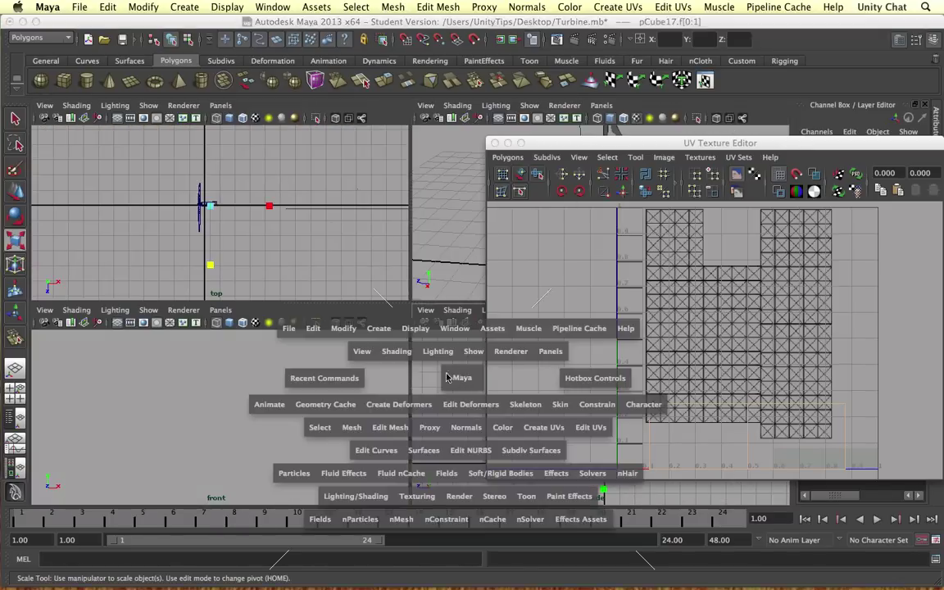
scroll(411, 325, "up", 4)
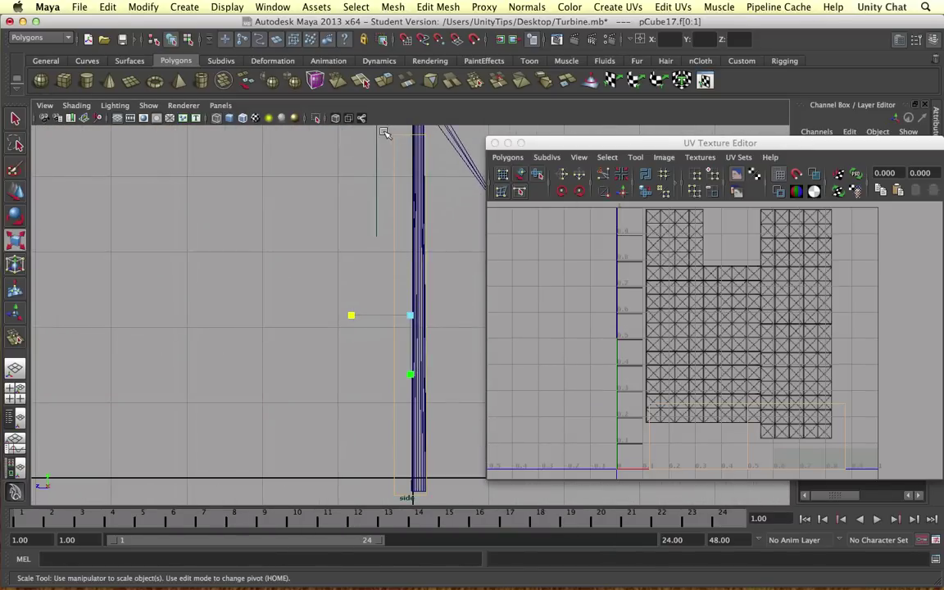
left_click(643, 7)
left_click(601, 76)
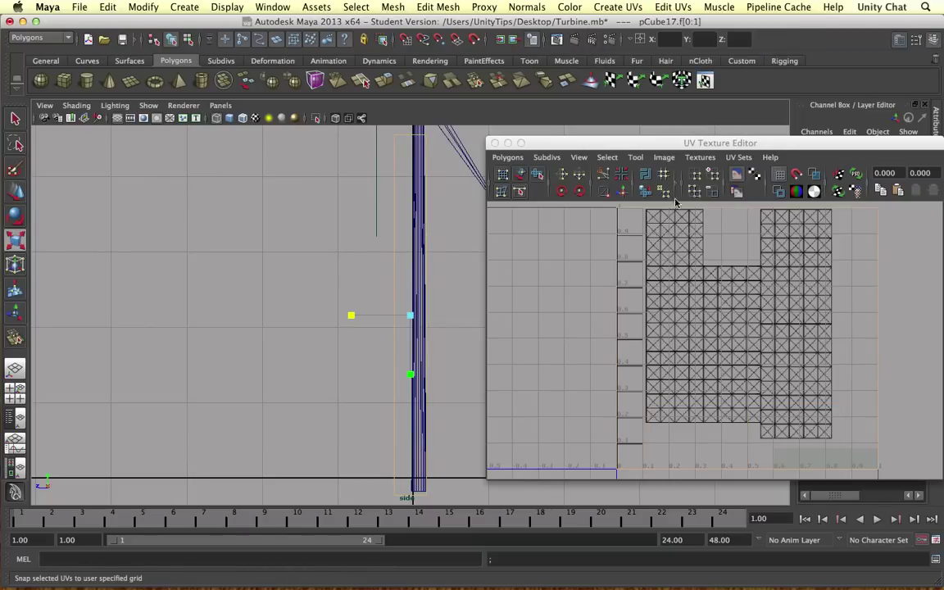
Select the strip's UVs, scale them to a narrow column and move them over the ladder part of the texture
left_click(623, 177)
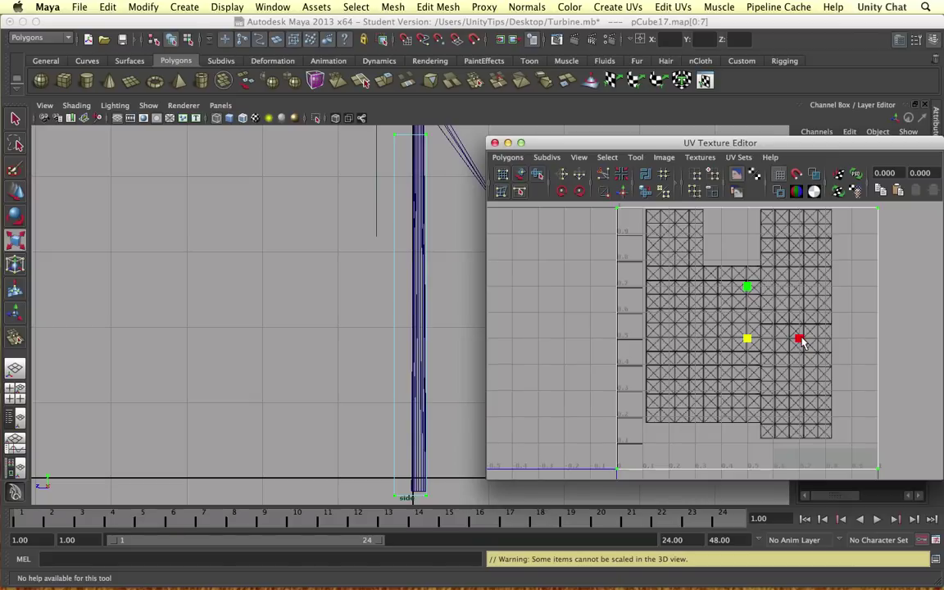
left_click_drag(801, 341, 755, 348)
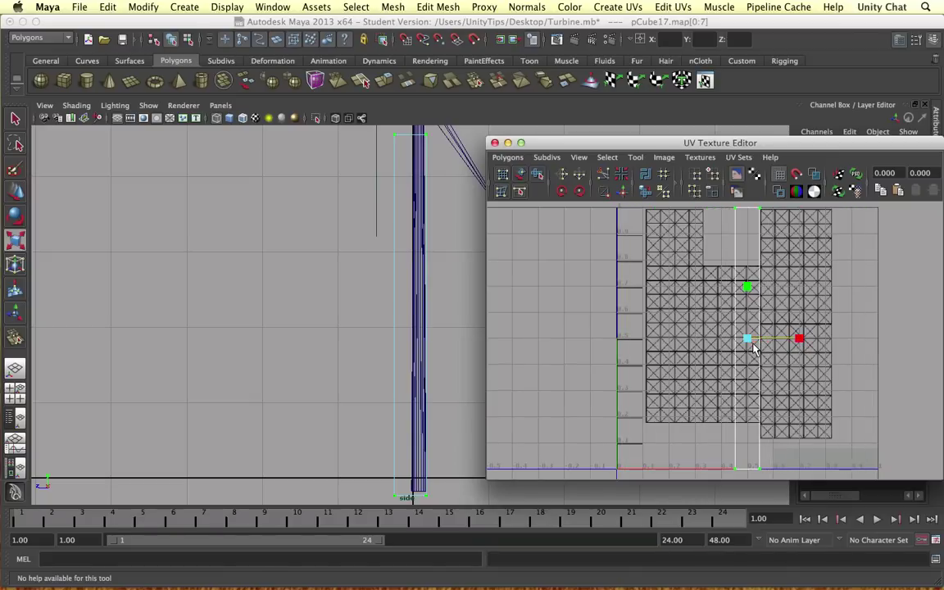
key("space")
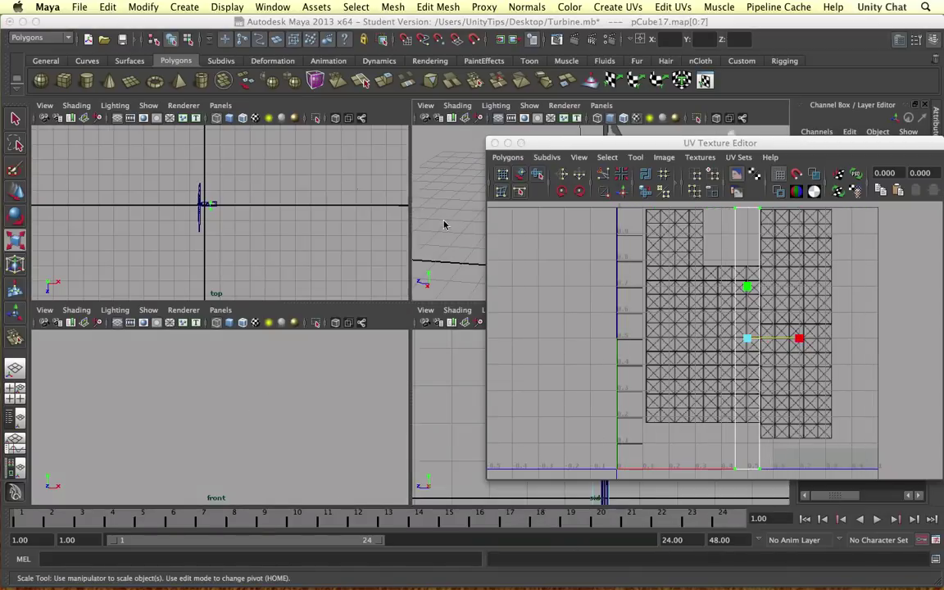
key("space")
left_click_drag(440, 248, 471, 229, "alt")
key("w")
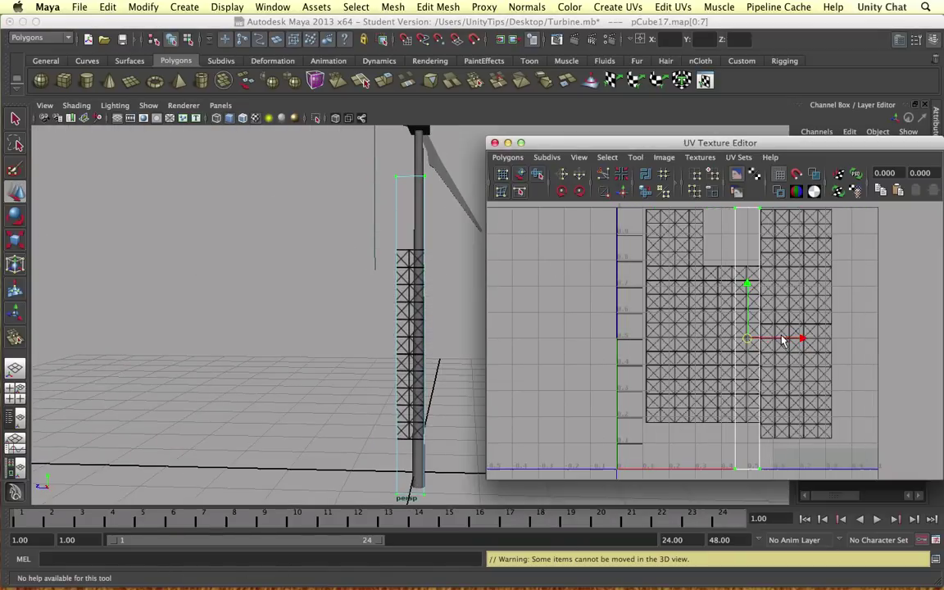
left_click_drag(785, 338, 670, 337)
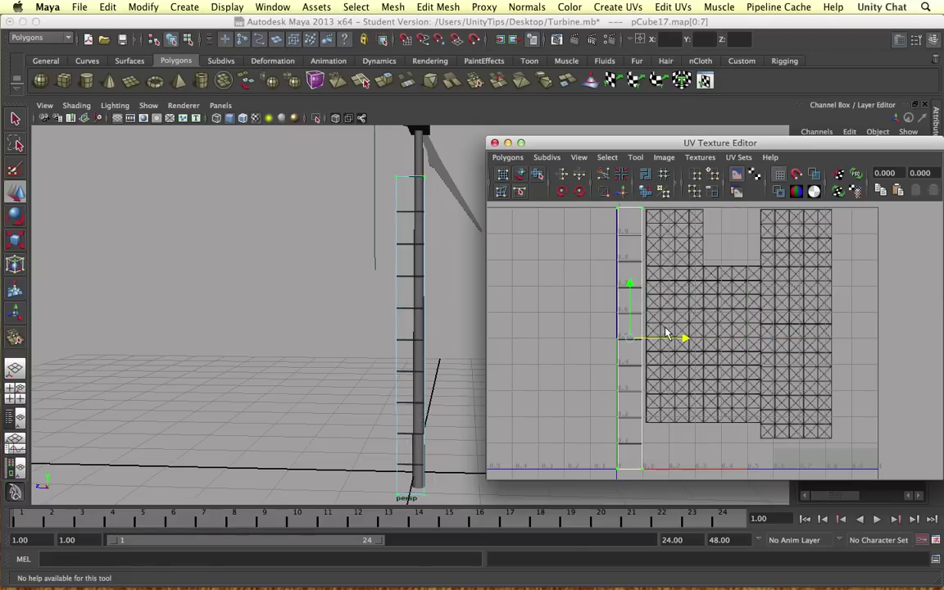
Fine-tune the UV width so the strip's edges match the ladder rails in the texture
scroll(666, 334, "up", 5)
key("r")
left_click(587, 336)
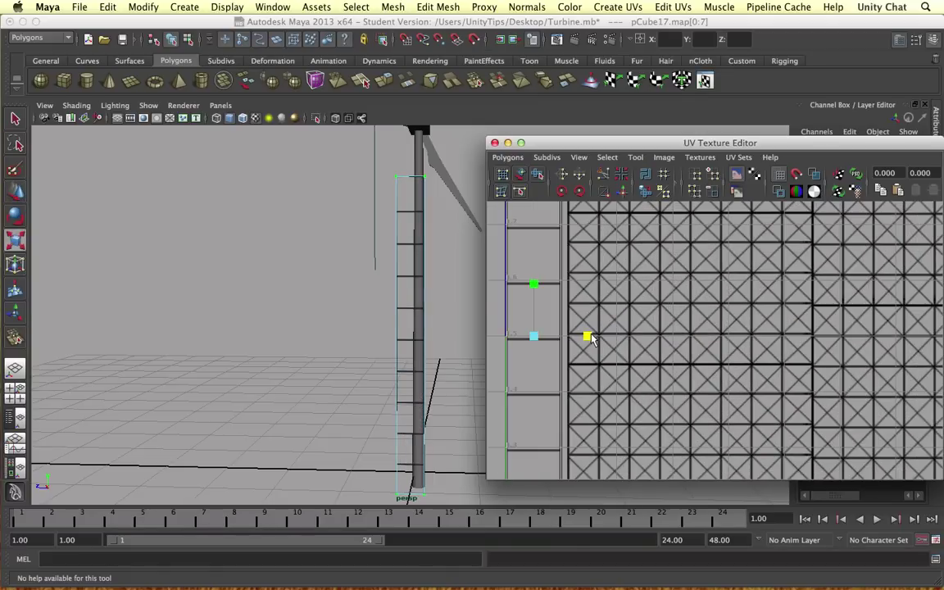
left_click_drag(592, 338, 594, 340)
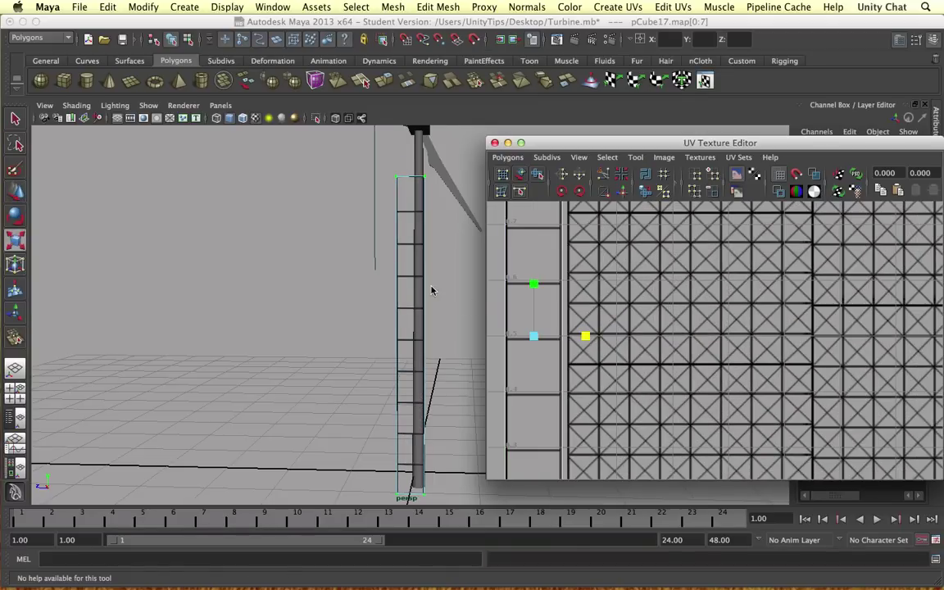
scroll(435, 287, "up", 5)
mouse_move(446, 270)
left_mouse_down("alt")
mouse_move(442, 295)
mouse_move(439, 280)
left_mouse_up("alt")
scroll(442, 296, "down", 8)
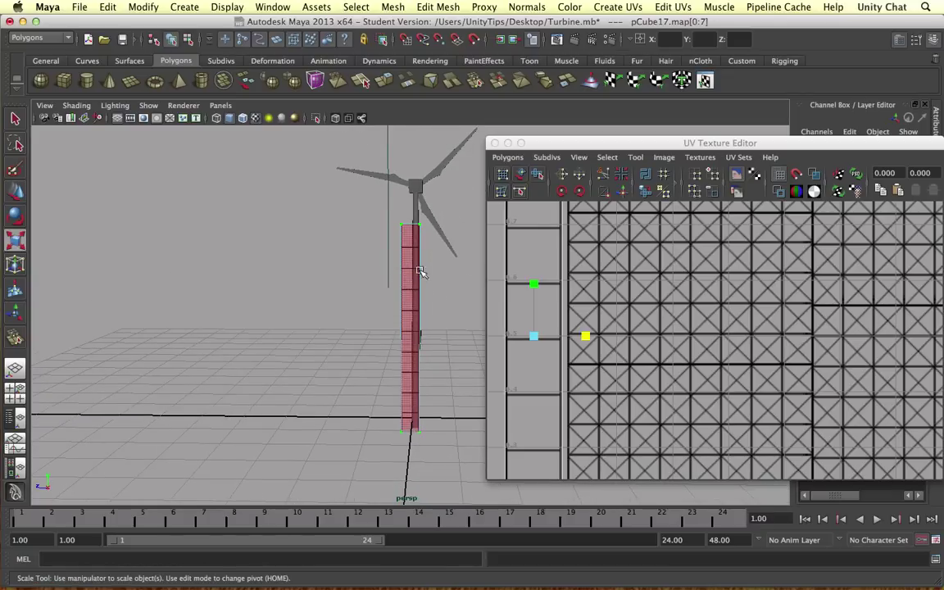
Stretch the strip's UVs vertically beyond the texture area so the ladder rungs repeat closer together
scroll(553, 291, "down", 3)
scroll(671, 301, "down", 2)
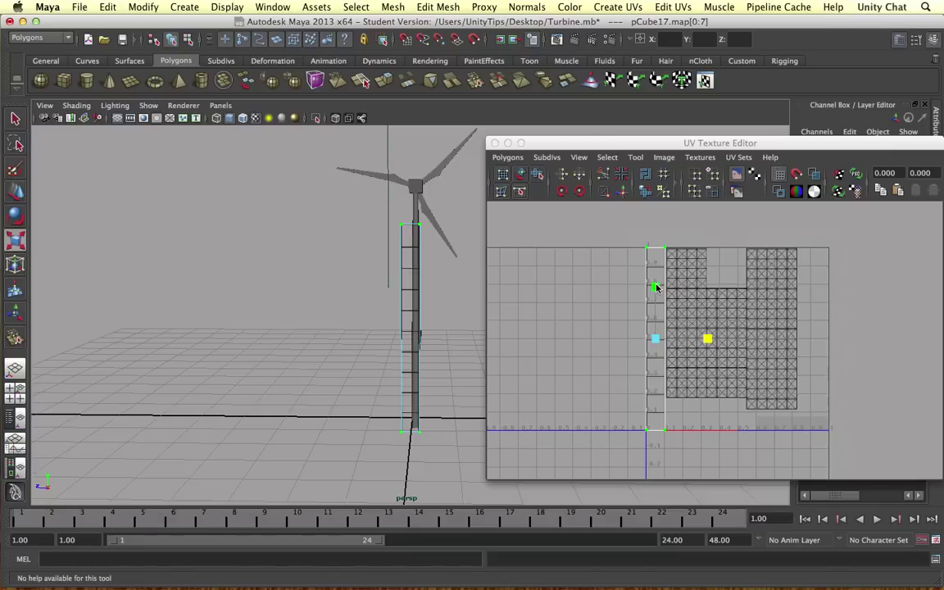
mouse_move(657, 287)
left_mouse_down()
mouse_move(656, 268)
mouse_move(656, 278)
left_mouse_up()
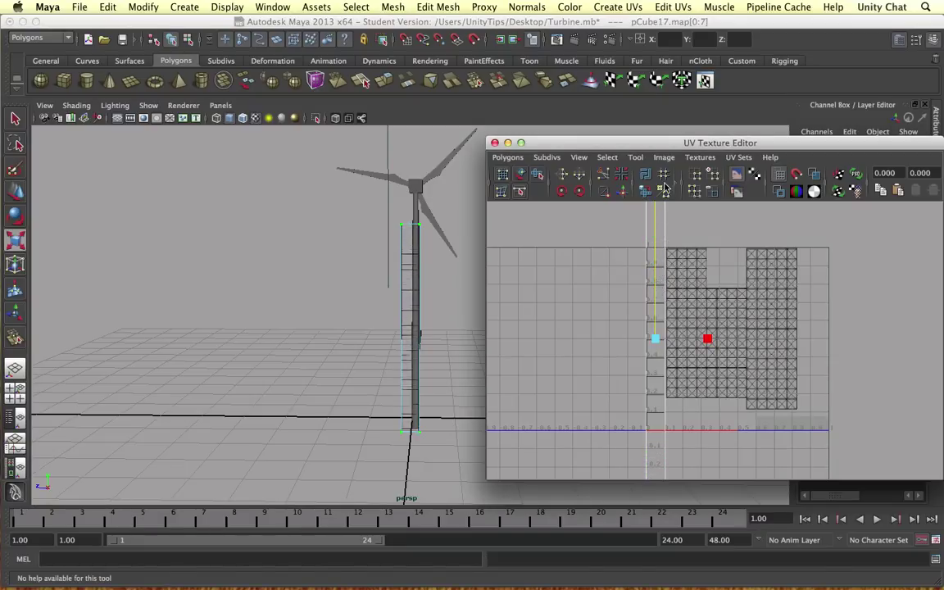
left_click_drag(656, 205, 656, 205)
scroll(417, 259, "up", 5)
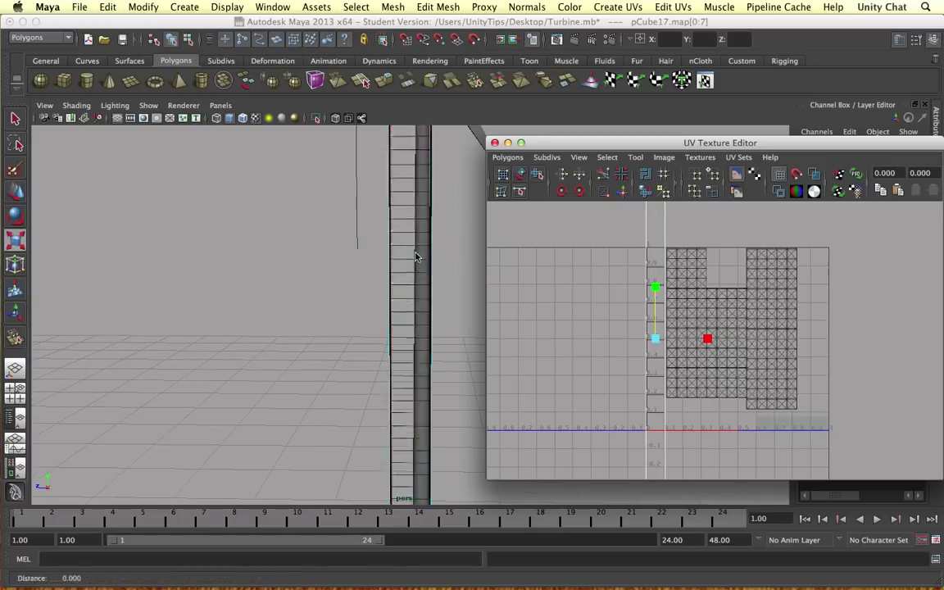
left_click_drag(426, 270, 427, 291, "alt")
scroll(428, 291, "down", 3)
scroll(426, 292, "down", 4)
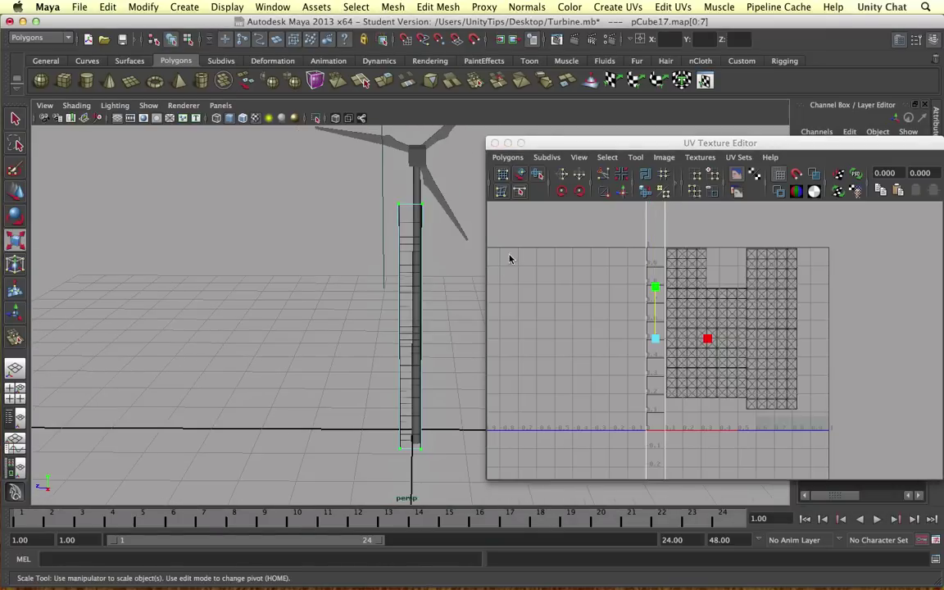
Return the ladder strip to object mode, duplicate it and move the copy away from the pole to Translate X 1.031
left_click(469, 249)
right_click_drag(405, 241, 453, 226)
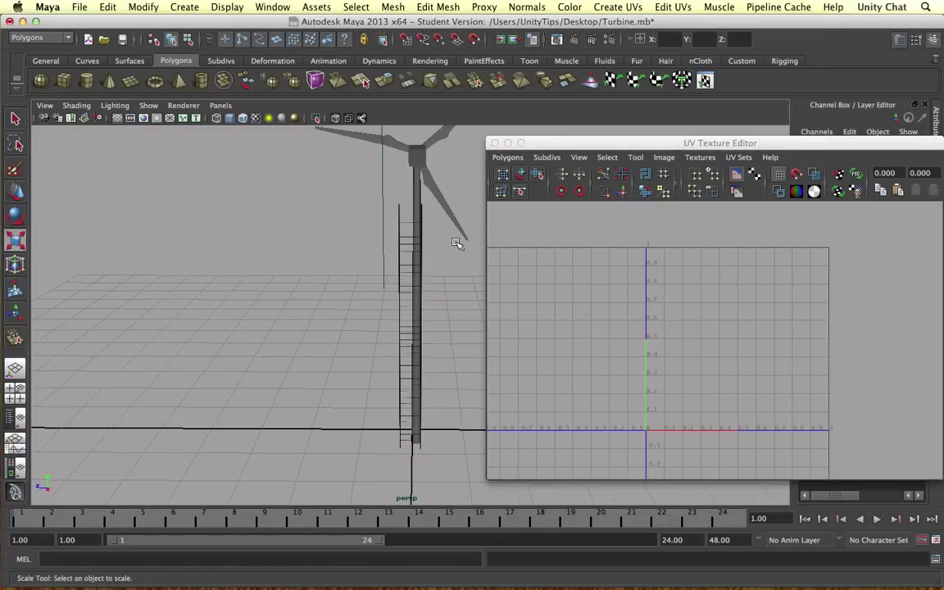
scroll(458, 246, "up", 5)
left_click_drag(457, 247, 415, 260, "alt")
scroll(416, 260, "down", 5)
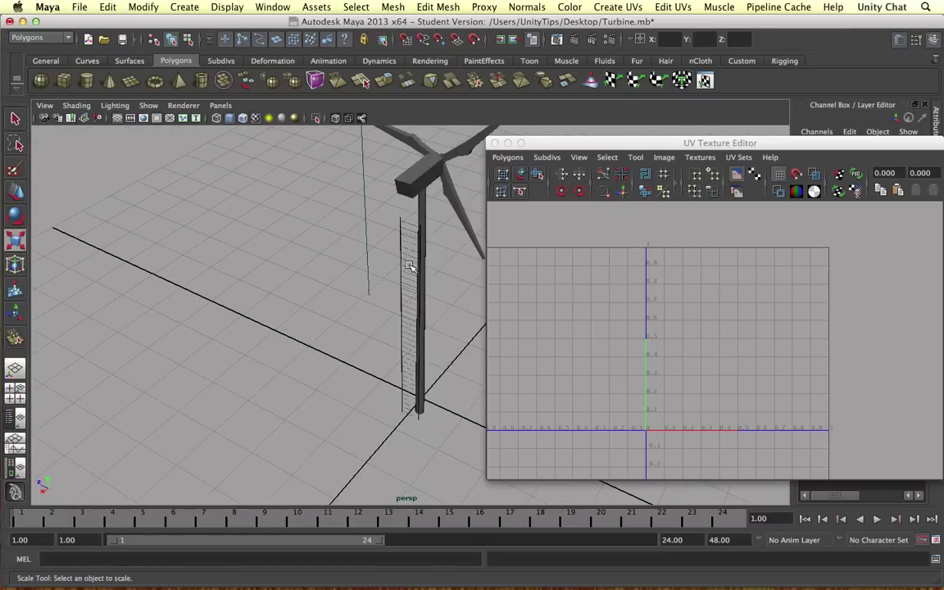
left_click(409, 266)
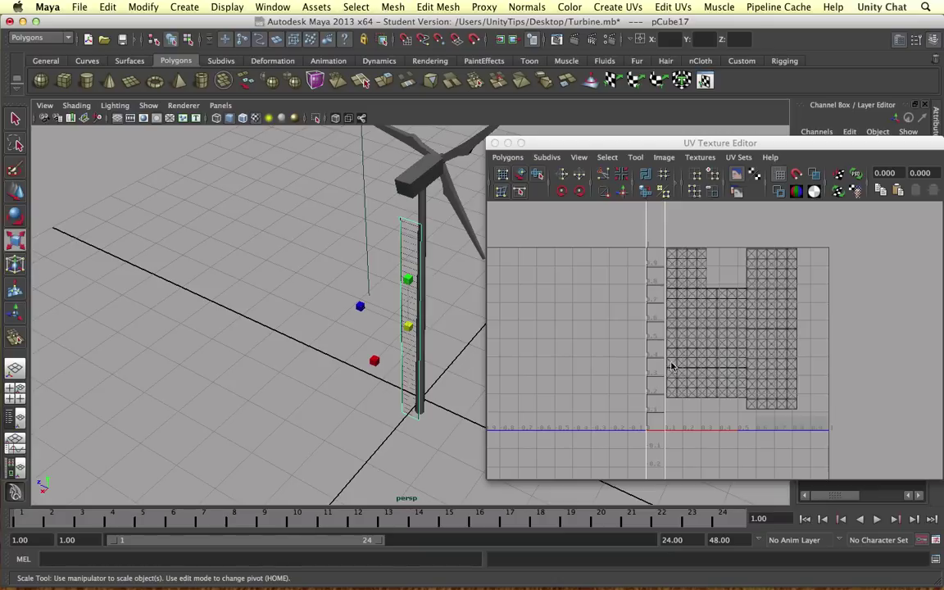
key("w")
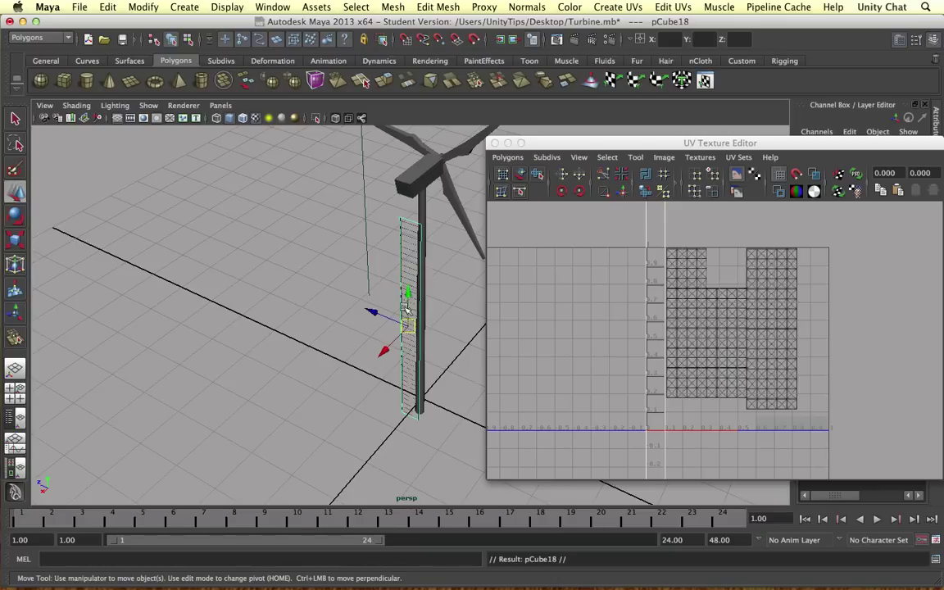
left_click_drag(384, 350, 367, 369)
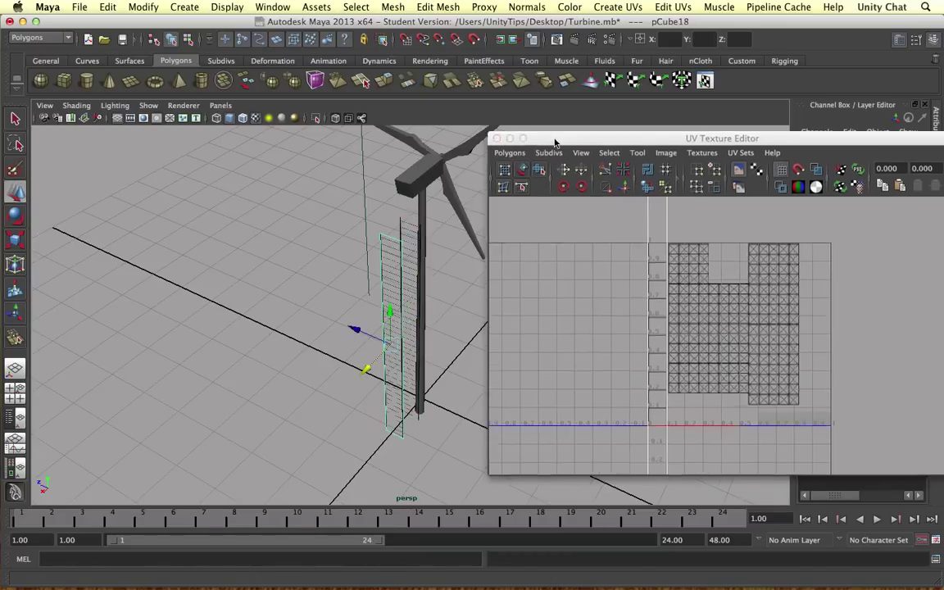
Shrink and move the UV Texture Editor out of the way, and set the duplicate ladder's Rotate Z to 90
left_click_drag(554, 141, 542, 20)
left_click_drag(479, 356, 596, 253)
left_click_drag(648, 21, 46, 22)
double_click(888, 210)
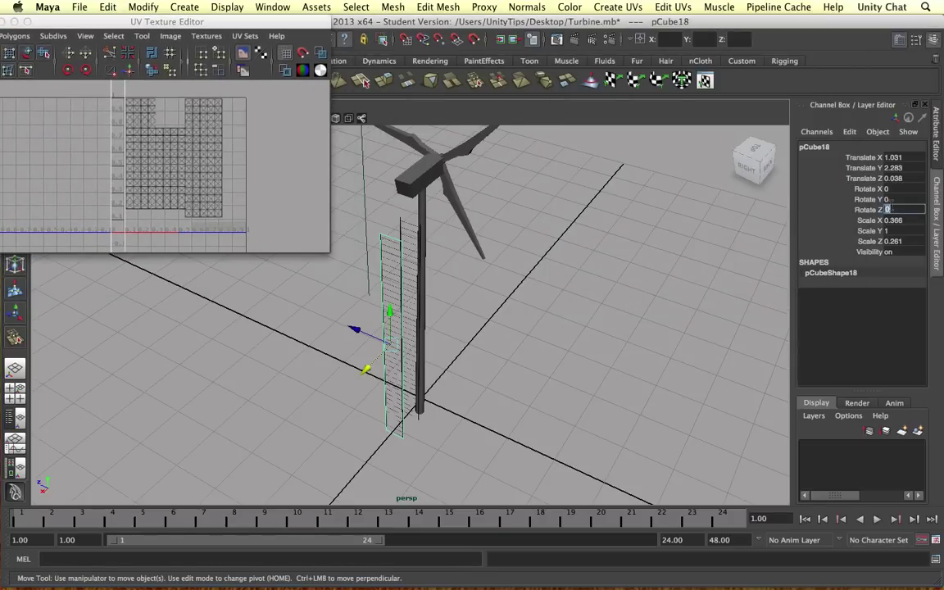
key("Return")
key("e")
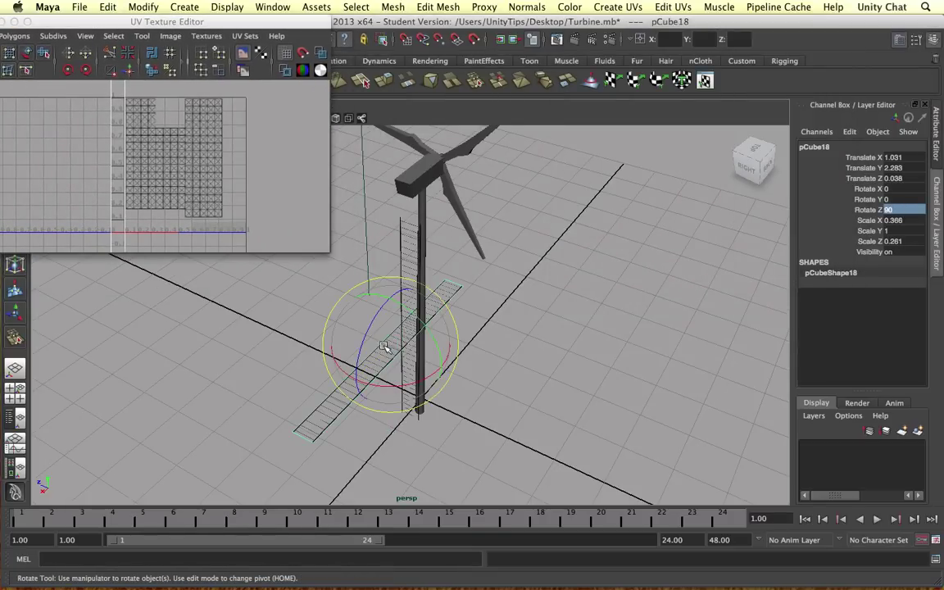
Shorten the rotated ladder copy to Scale Y 0.222
key("r")
left_click_drag(421, 314, 404, 328)
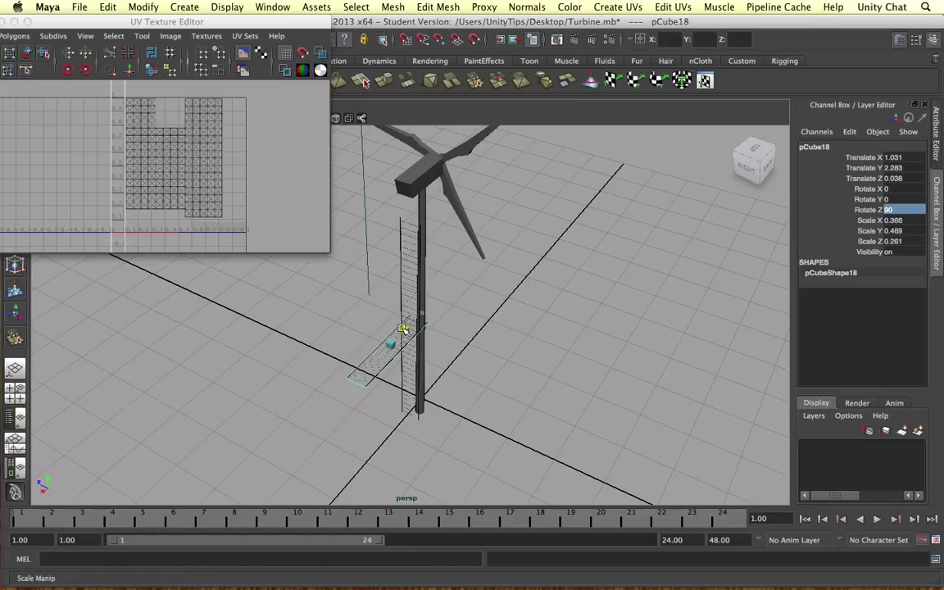
key("w")
key("e")
key("r")
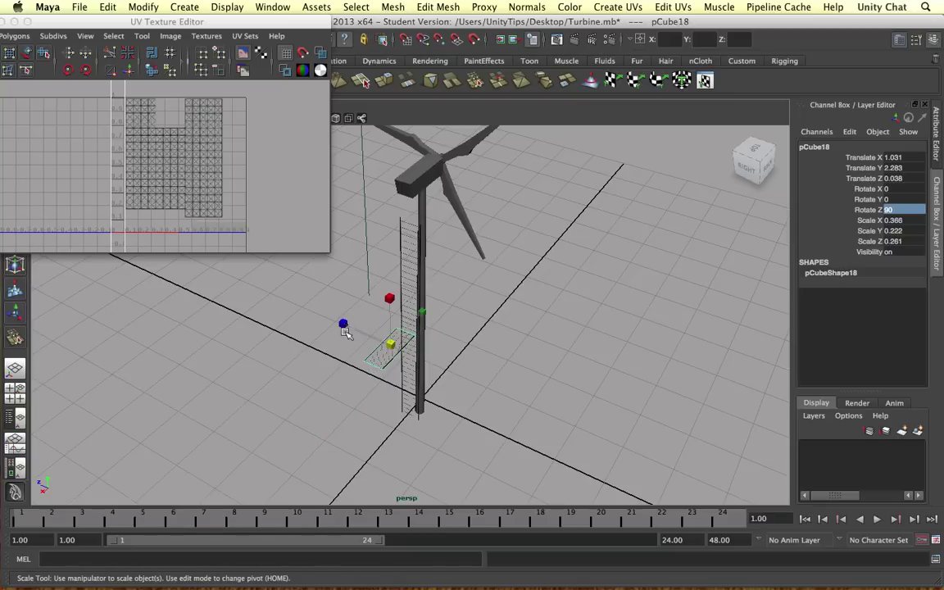
Enlarge the horizontal ladder copy to Scale Y 0.454 and Scale Z 0.725, and raise it to Translate Y 4.614
left_click_drag(343, 326, 263, 288)
key("w")
left_click_drag(387, 297, 451, 185)
key("e")
key("t")
key("r")
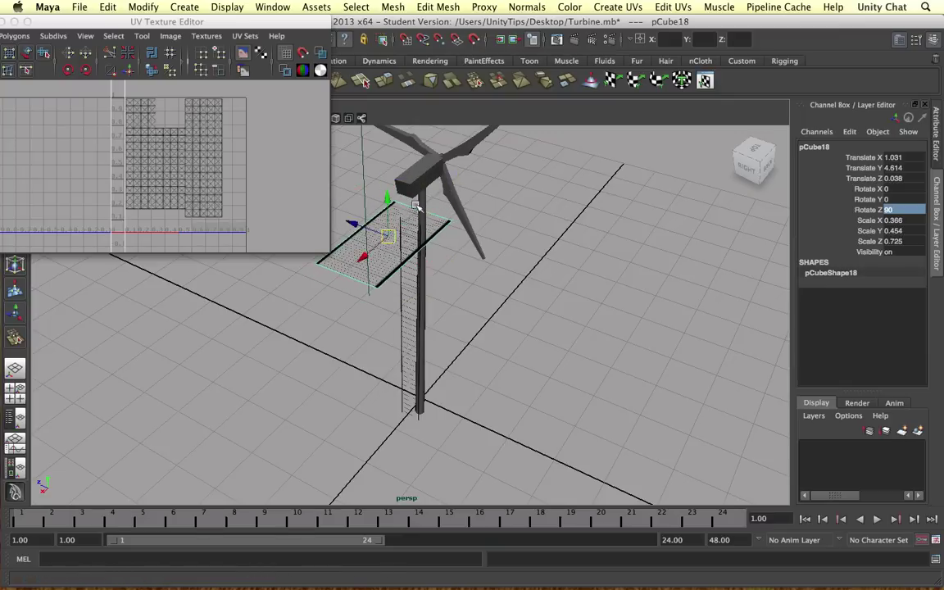
Move the enlarged horizontal panel outward from the pole to Translate X 1.364
scroll(415, 255, "up", 8)
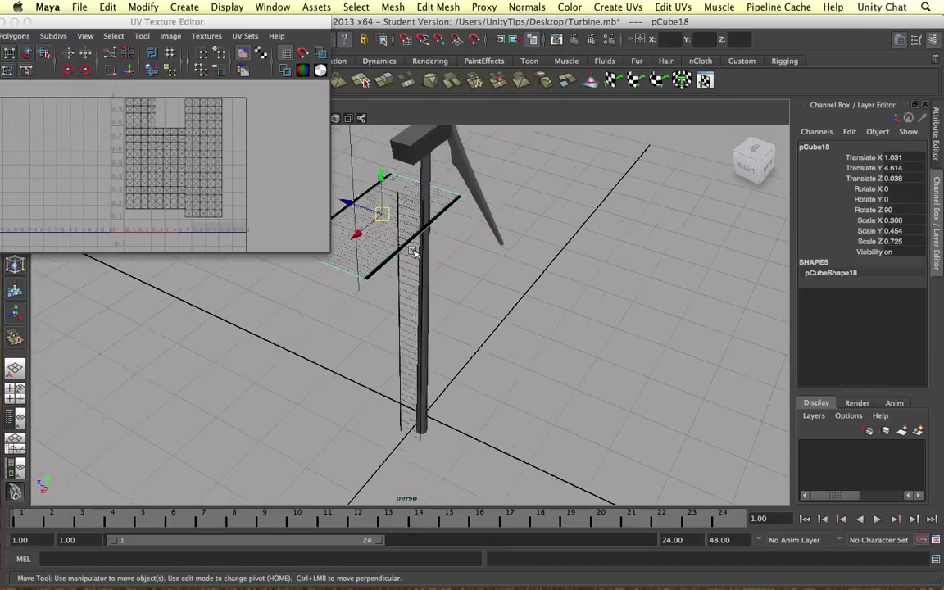
middle_click_drag(436, 207, 592, 364, "alt")
scroll(541, 311, "down", 4)
left_click_drag(441, 281, 542, 257)
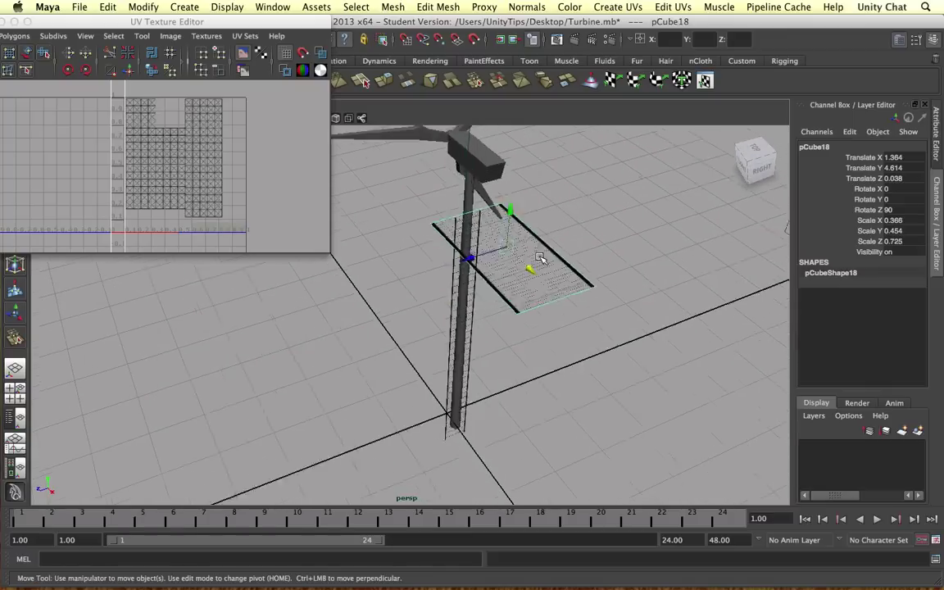
Select both faces of the horizontal panel, then enlarge the UV Texture Editor and move it clear of the model
scroll(533, 253, "down", 3)
right_click_drag(473, 238, 473, 271)
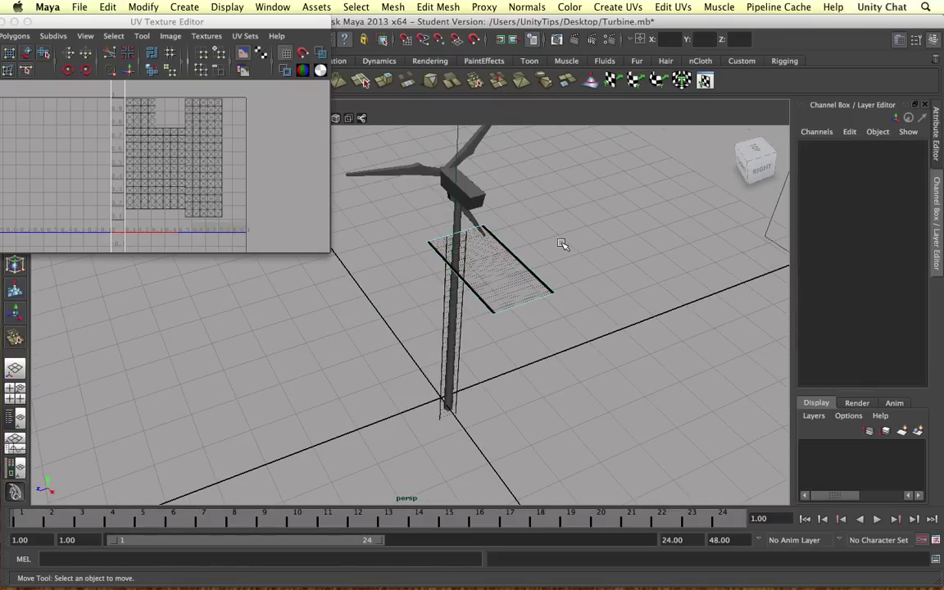
left_click_drag(505, 308, 389, 289)
left_click(492, 349)
scroll(515, 269, "up", 3)
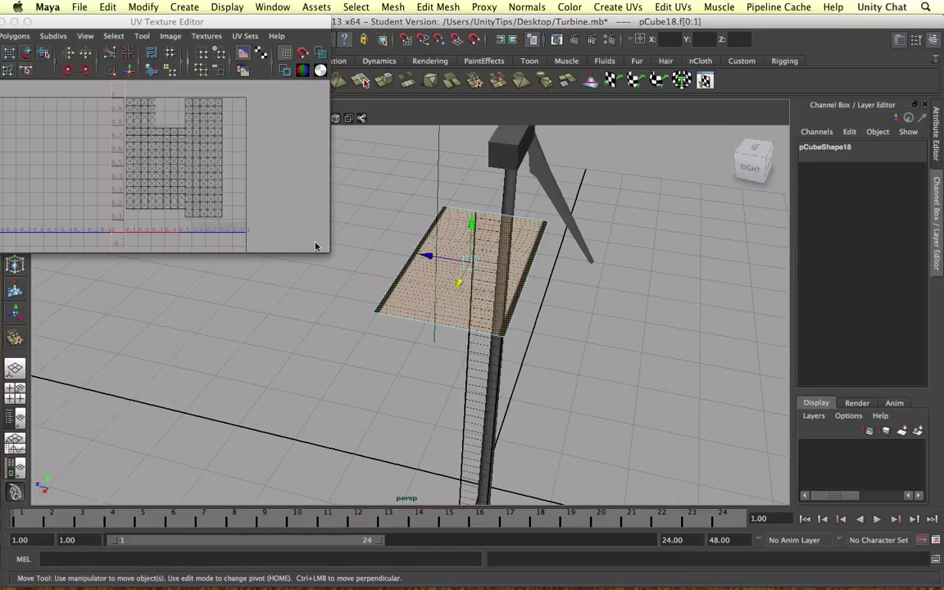
left_click_drag(327, 250, 400, 293)
left_click_drag(205, 22, 799, 22)
Create UVs based on camera for the selected panel faces from the top view, and return to the perspective view
key("space")
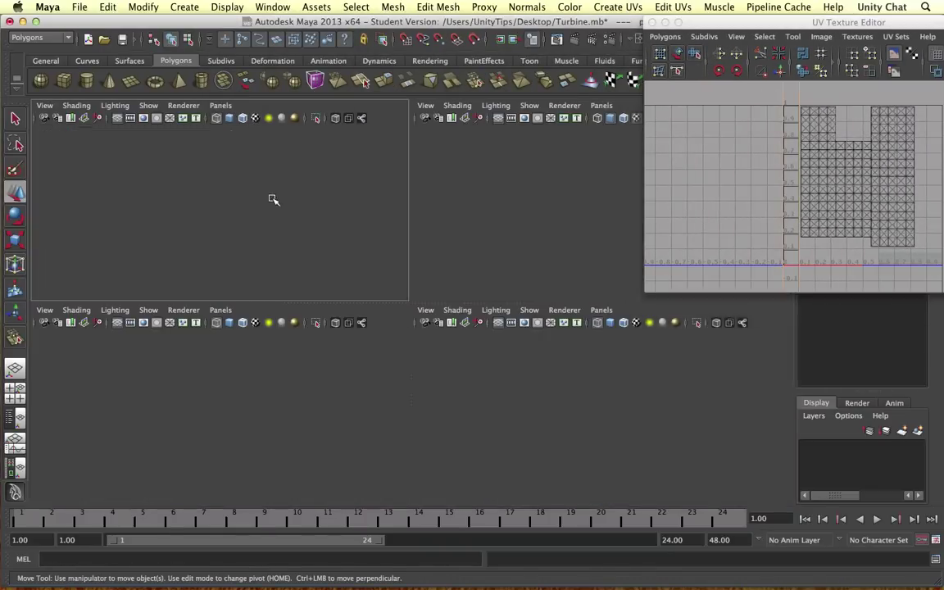
key("space")
left_click(618, 7)
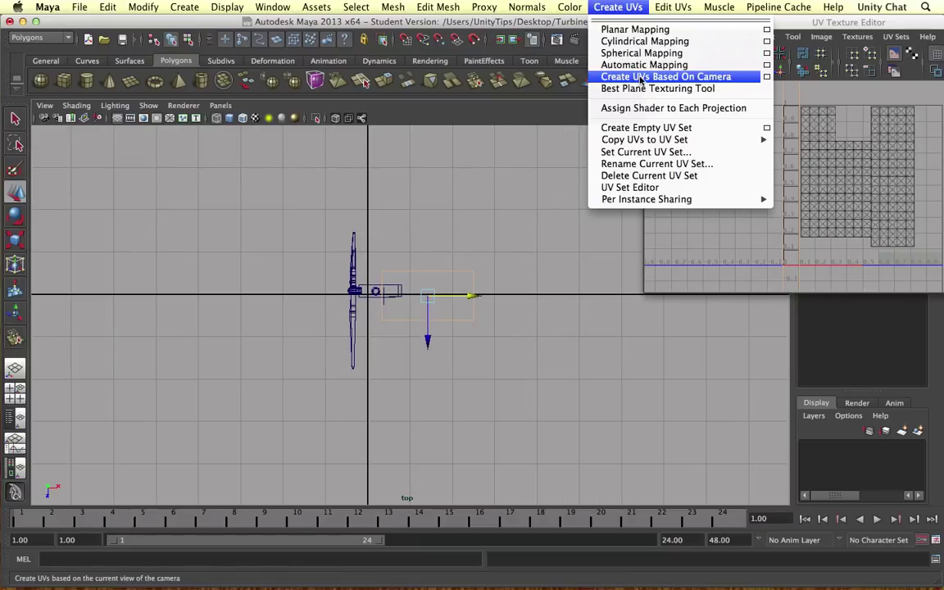
left_click(578, 75)
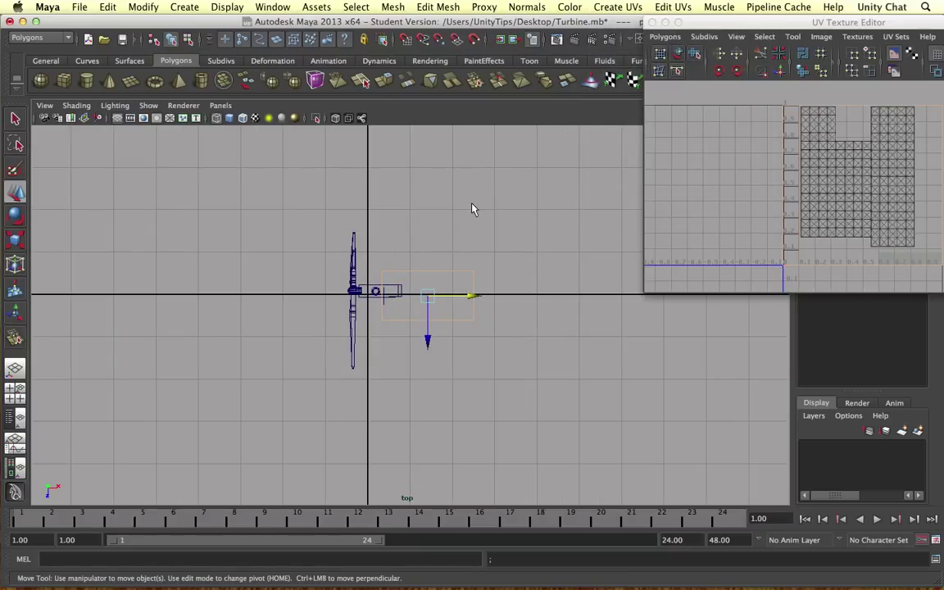
key("space")
key("space")
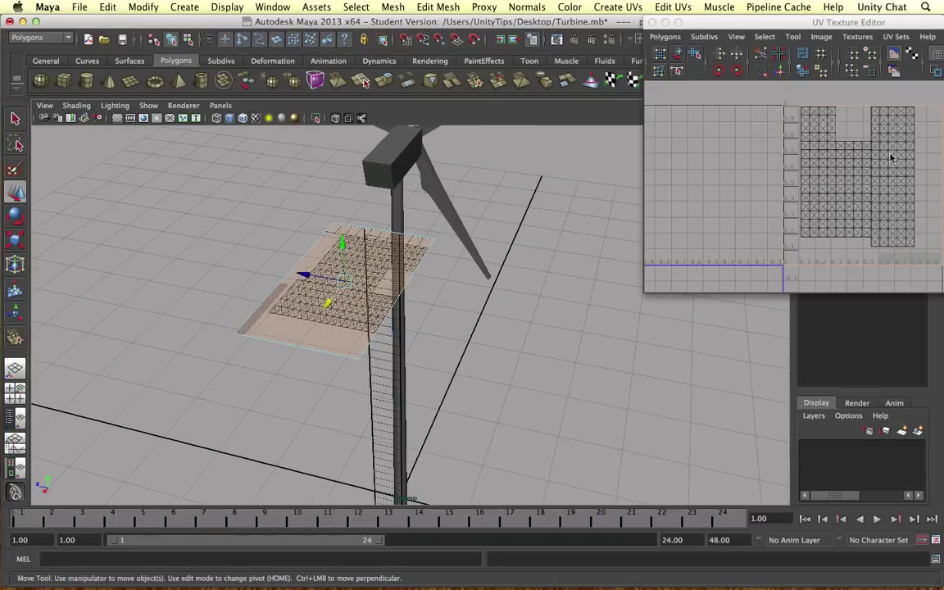
Convert the panel's face selection to UVs, then scale them down and move them onto the cross-braced lattice of the texture
scroll(892, 157, "down", 1)
middle_click_drag(892, 157, 816, 171, "alt")
left_click(779, 54)
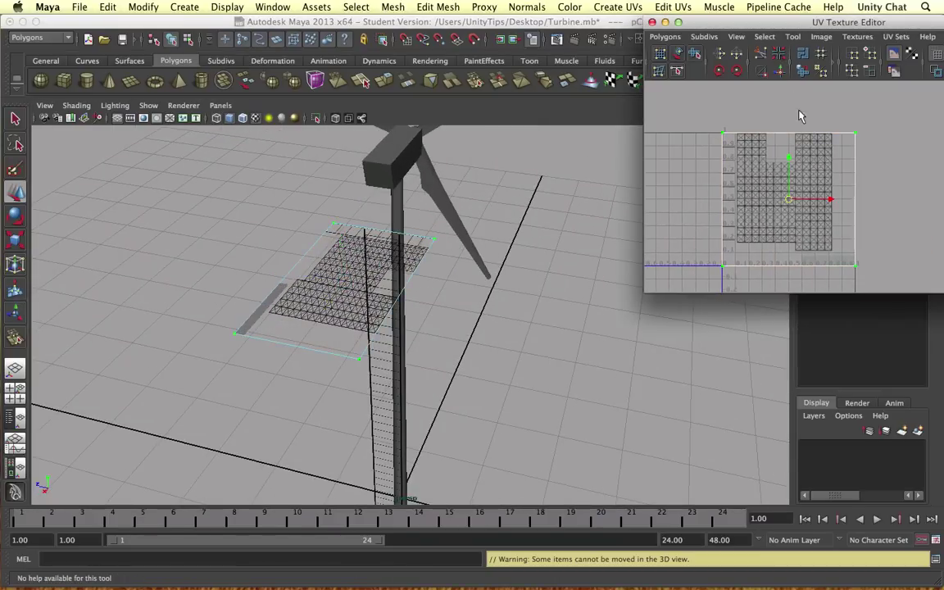
scroll(775, 200, "up", 2)
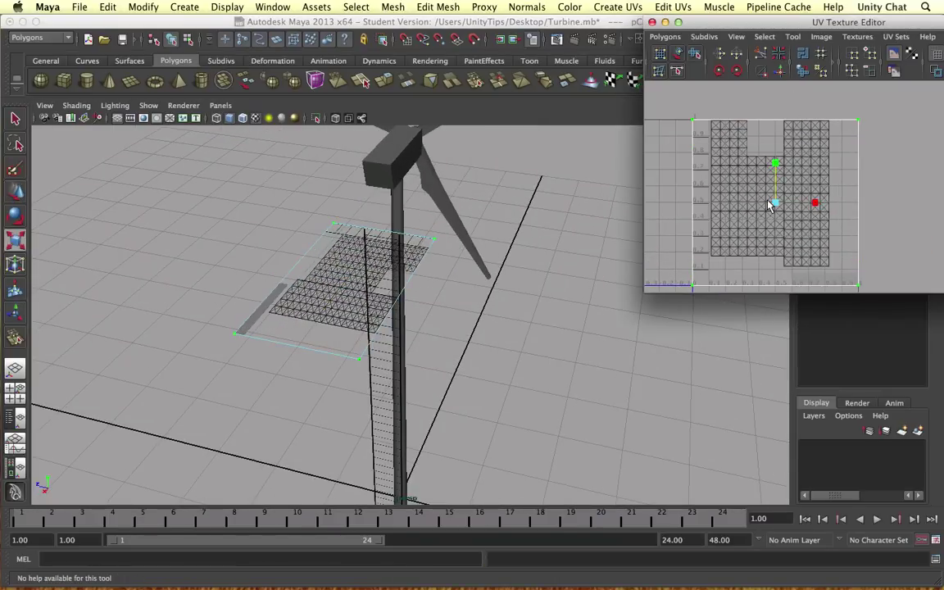
left_click_drag(774, 210, 771, 175)
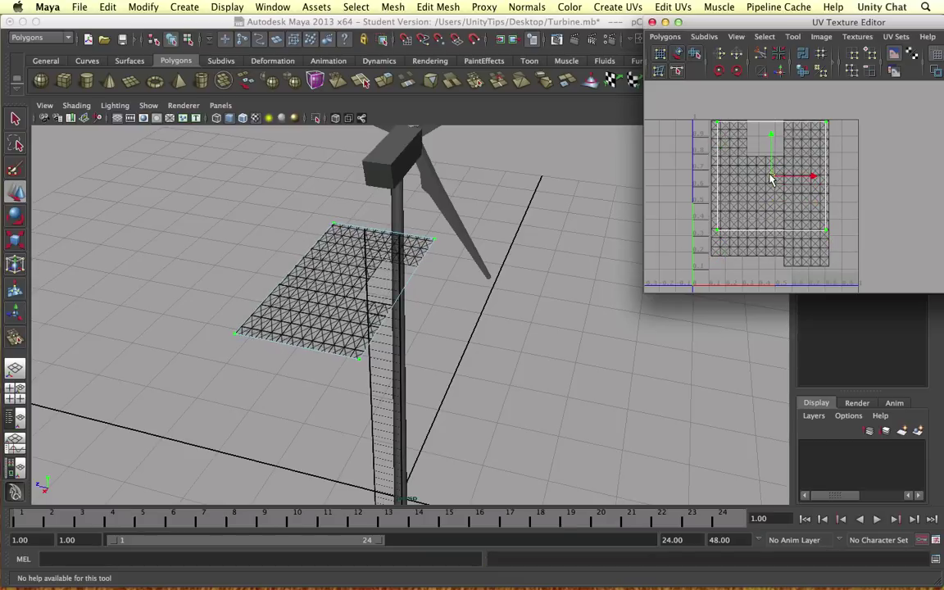
Rotate the panel's UVs about a quarter turn so the gap in the lattice faces the pole
key("e")
left_click_drag(782, 145, 817, 192)
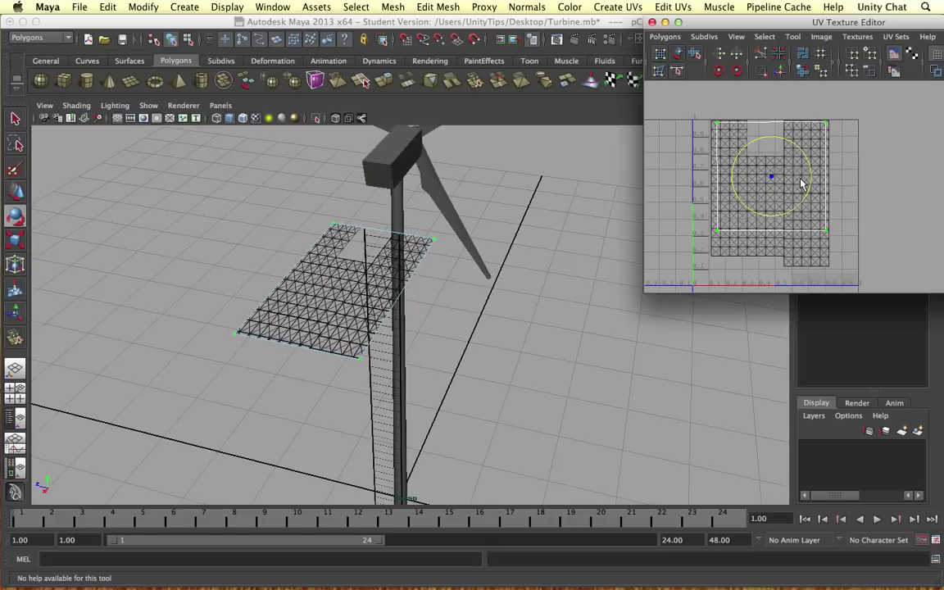
key("w")
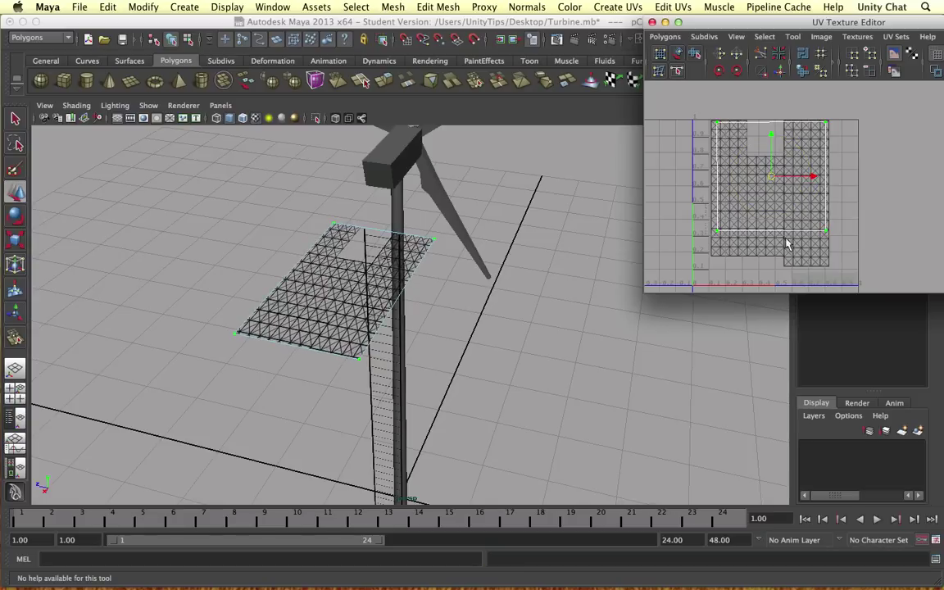
Move the lower, left and right UVs of the panel outward to the borders of the lattice pattern
right_click_drag(776, 220, 810, 215)
left_click_drag(704, 222, 838, 241)
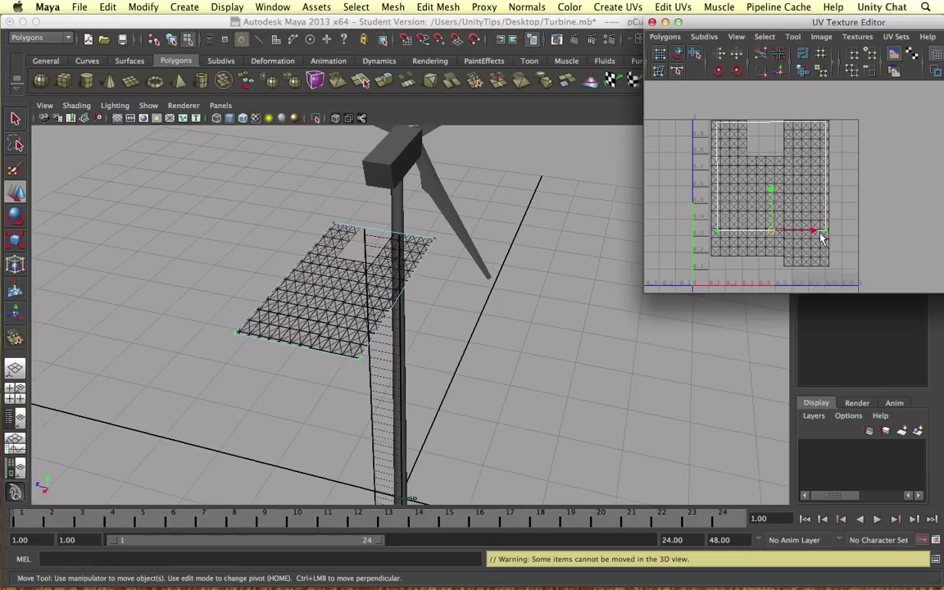
left_click_drag(777, 197, 777, 221)
left_click_drag(719, 293, 721, 293)
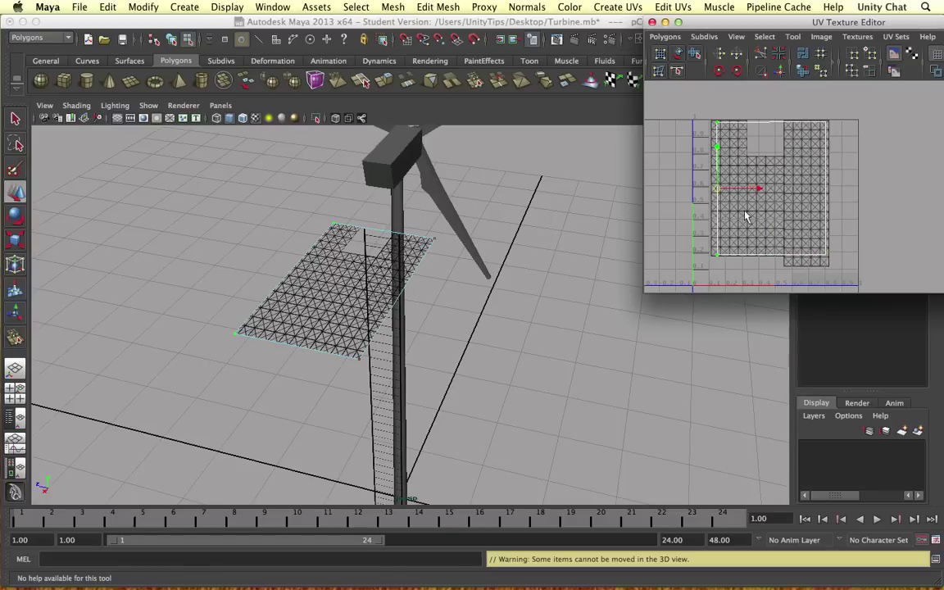
left_click_drag(744, 192, 739, 193)
left_click_drag(828, 133, 810, 271)
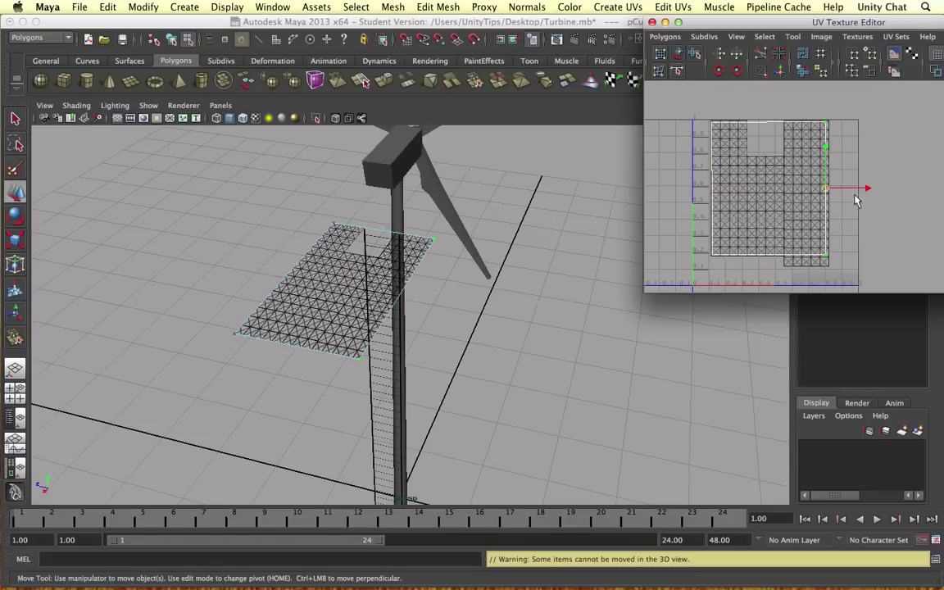
left_click_drag(857, 190, 858, 189)
Pull the panel's left and right UVs inward so the lattice gap sits closer around the pole
mouse_move(352, 234)
left_mouse_down("alt")
mouse_move(392, 243)
mouse_move(360, 233)
left_mouse_up("alt")
scroll(407, 327, "up", 5)
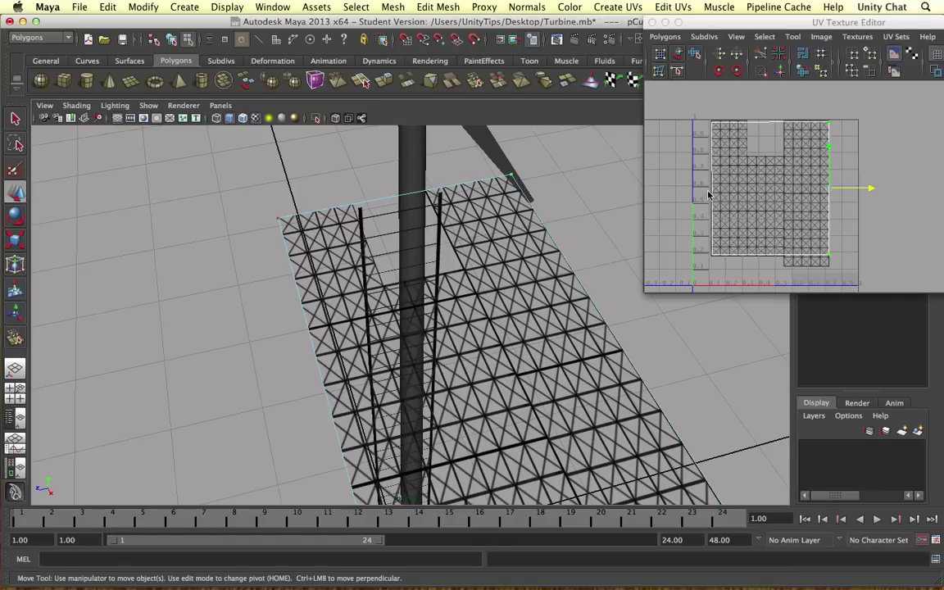
left_click_drag(698, 107, 723, 264)
left_click_drag(752, 189, 763, 190)
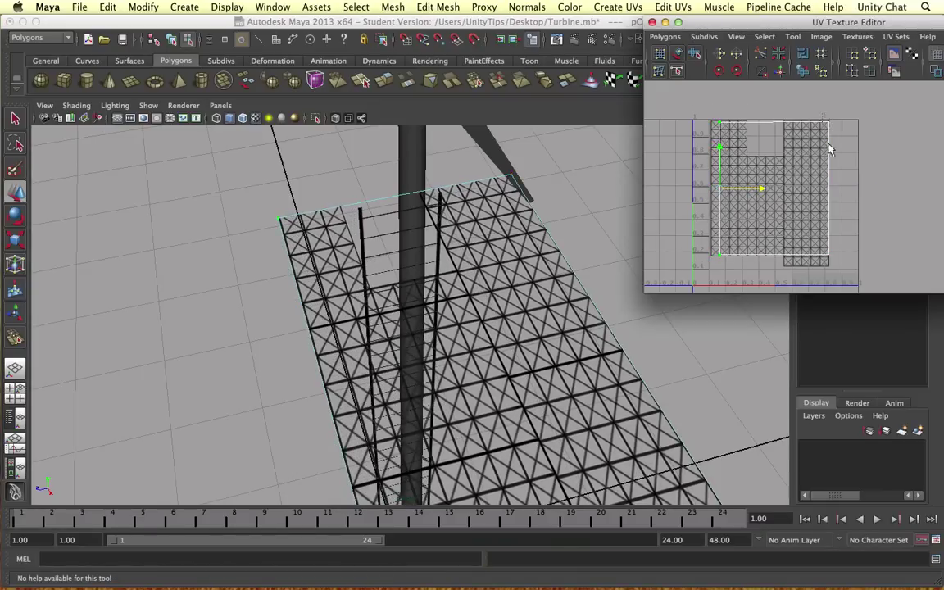
left_click_drag(850, 264, 849, 266)
left_click_drag(859, 190, 842, 190)
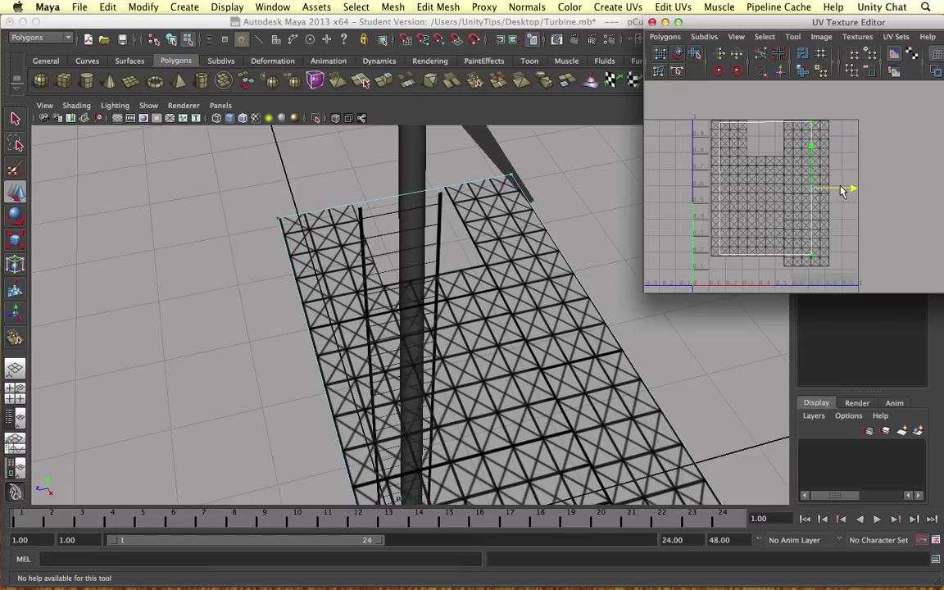
Select all four UV corners of the panel and nudge them horizontally to align the lattice with its edges
left_click_drag(816, 261, 819, 263)
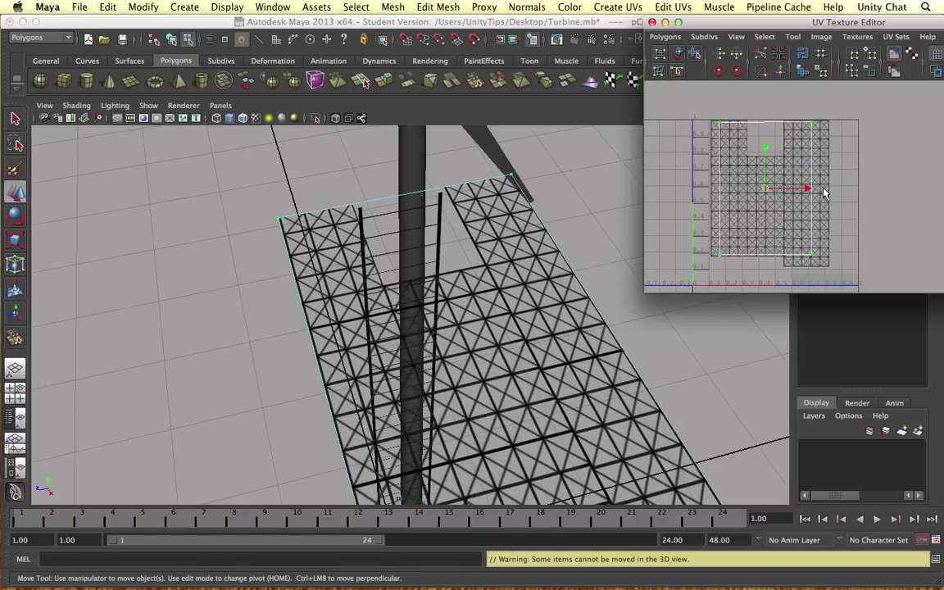
left_click_drag(803, 189, 801, 189)
left_click(787, 187)
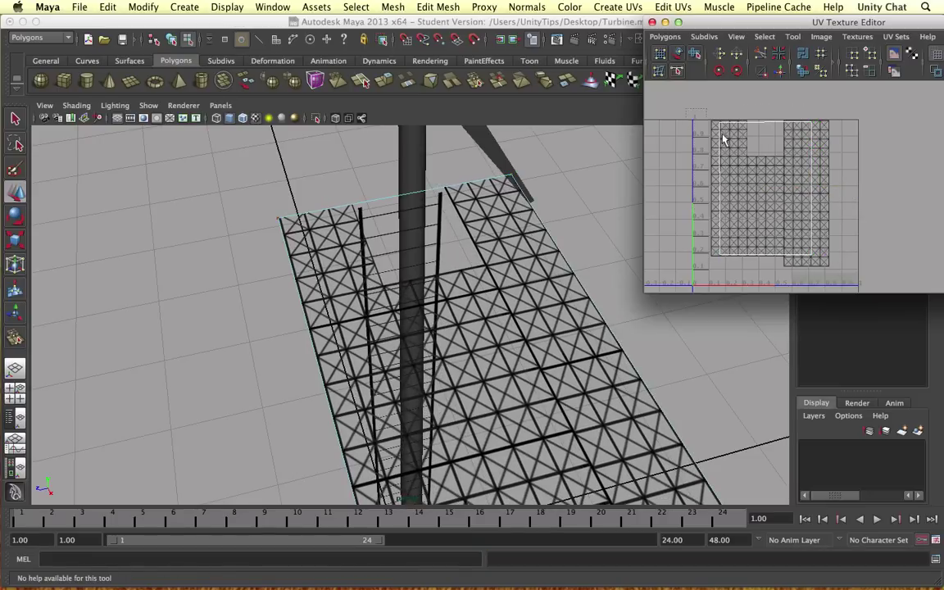
left_click_drag(723, 135, 836, 259)
left_click_drag(804, 190, 807, 191)
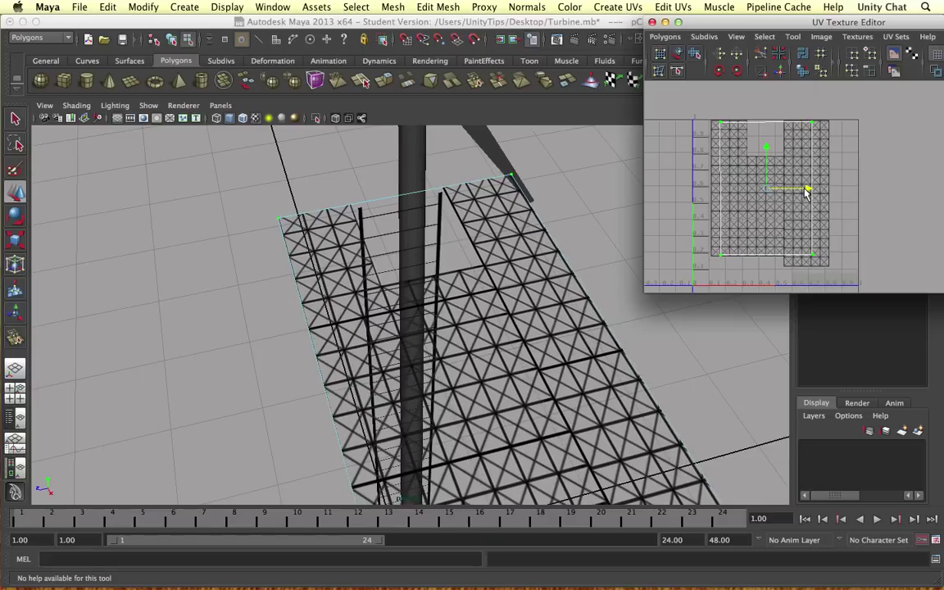
Return the horizontal panel to object mode and lower it to Translate Y 4.596
left_click_drag(503, 189, 535, 208, "alt")
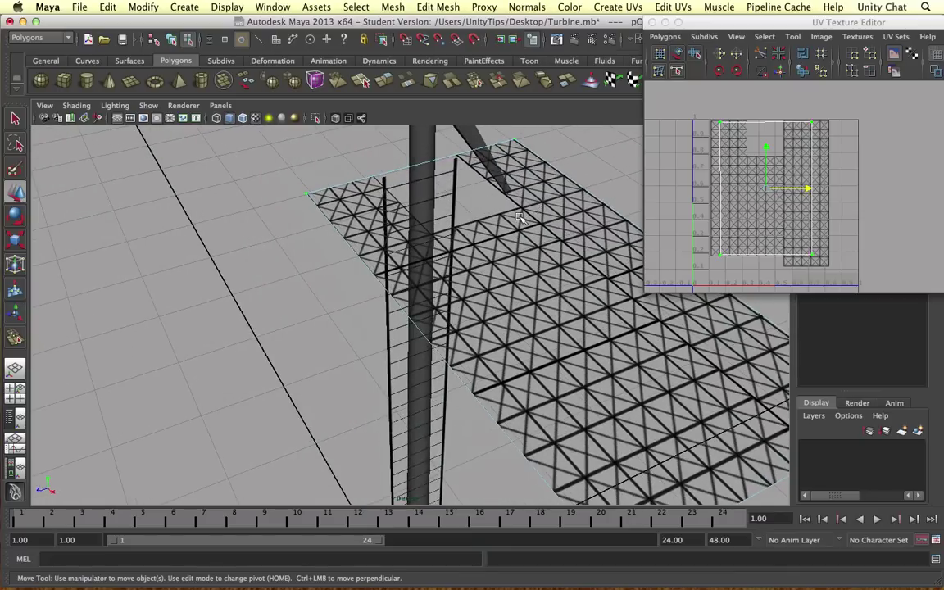
right_click_drag(519, 219, 561, 202)
left_click(526, 194)
left_click_drag(548, 233, 527, 228)
scroll(560, 233, "down", 5)
Duplicate the horizontal panel, move the UV Texture Editor aside, and set the copy's Rotate Z to 0 and Rotate Y to 90
key("ctrl+d")
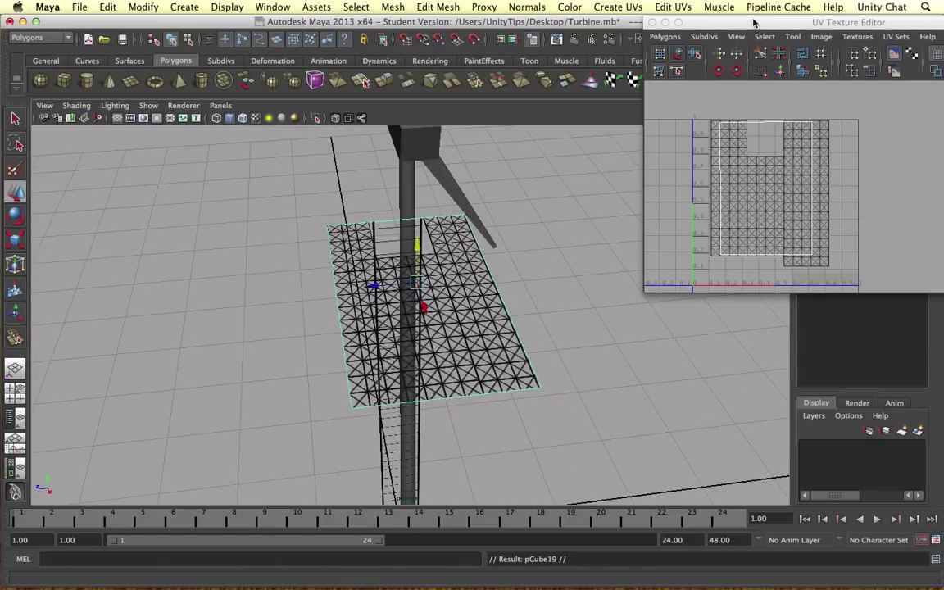
left_click_drag(776, 22, 603, 252)
double_click(890, 210)
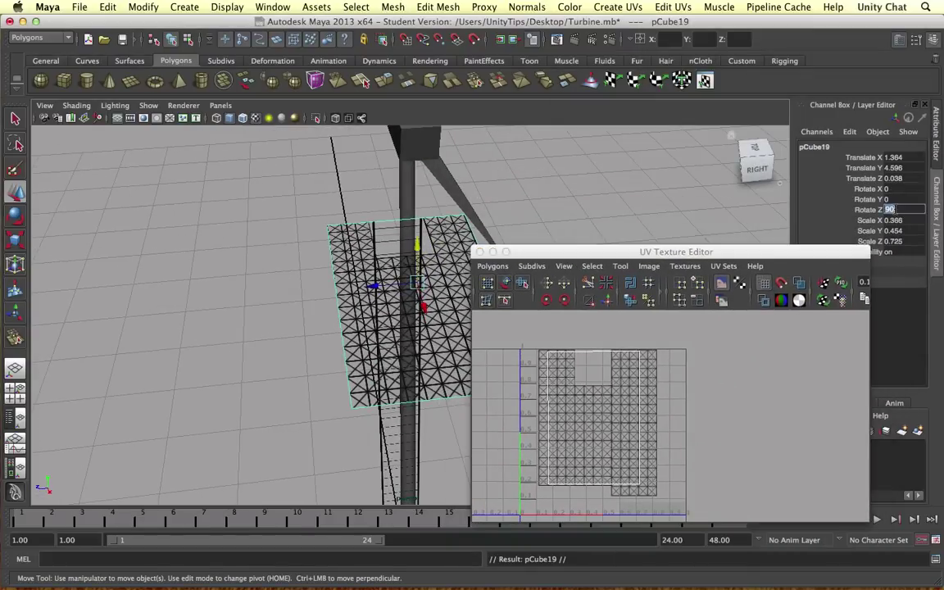
type("0")
key("Return")
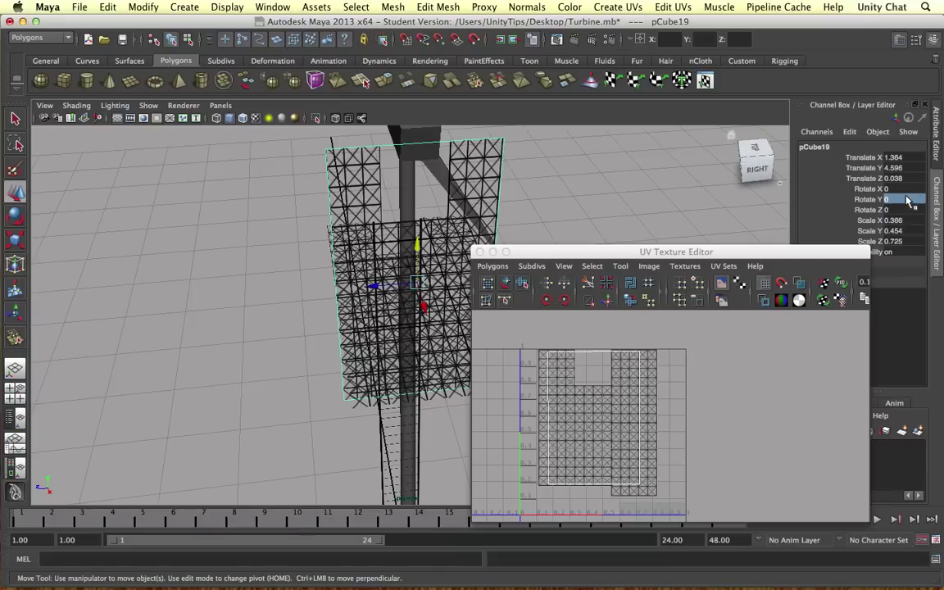
type("90")
key("Return")
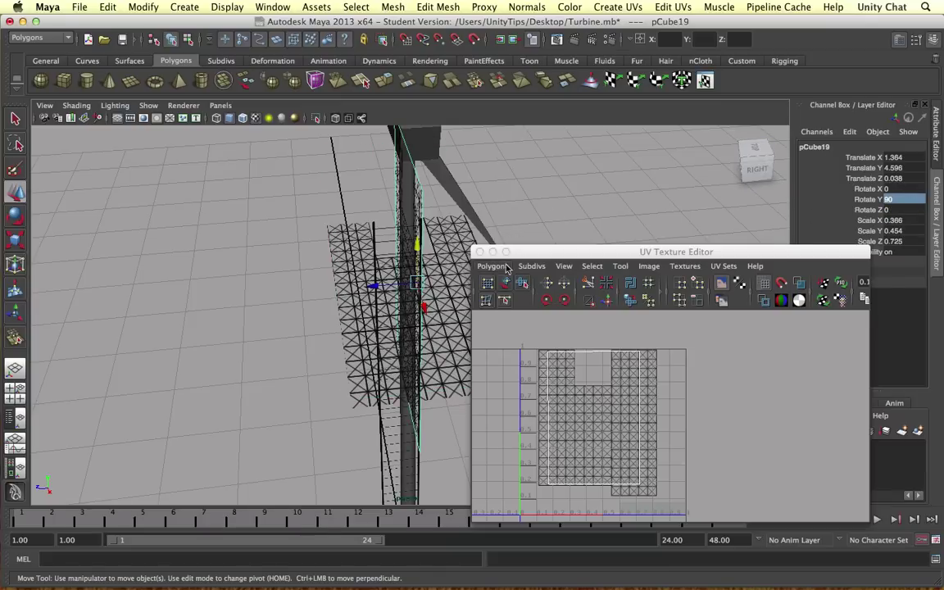
Set the duplicate panel's Rotate X to 90 so it stands upright along the horizontal panel's length
key("e")
key("r")
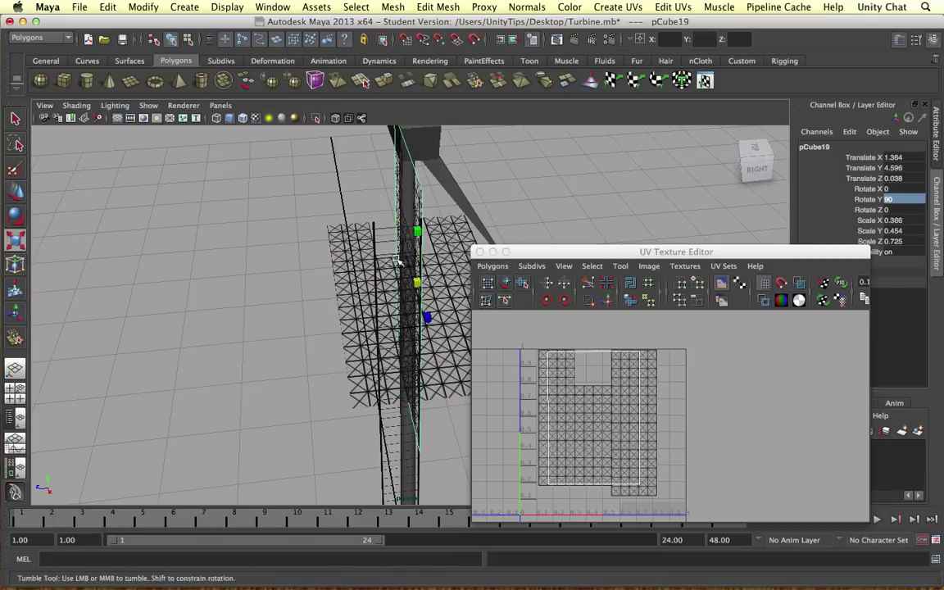
left_click_drag(401, 262, 522, 264, "alt")
key("w")
key("e")
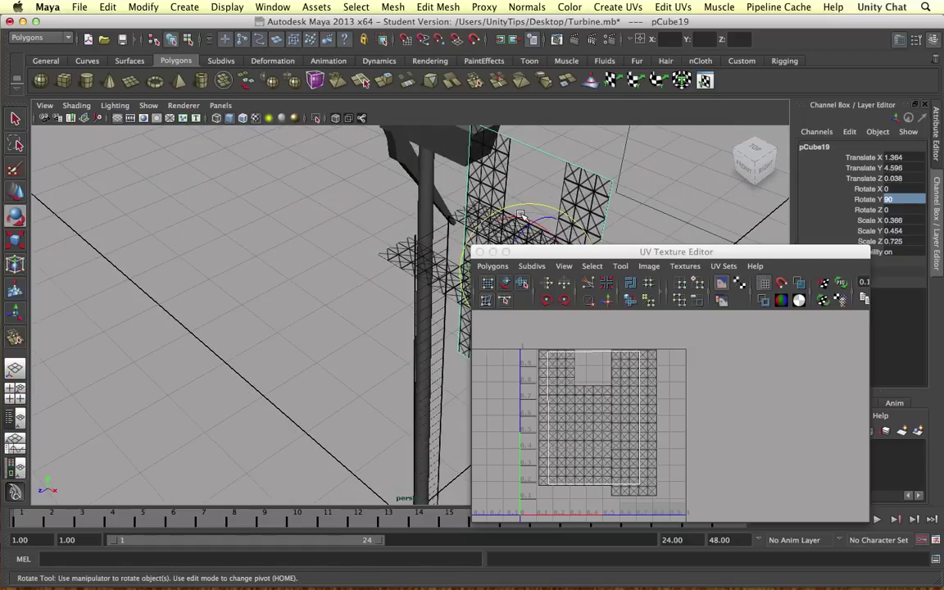
left_click_drag(519, 214, 508, 270)
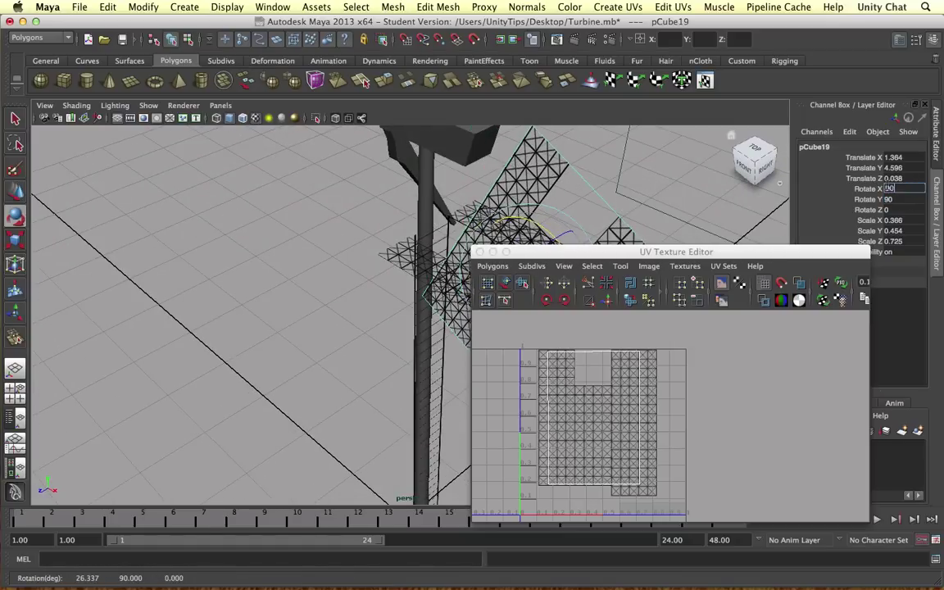
type("90")
key("Return")
Position the upright panel along the horizontal panel's long edge at Translate X 1.473 and Translate Z 0.55, using the top view
key("w")
left_click_drag(568, 257, 766, 222)
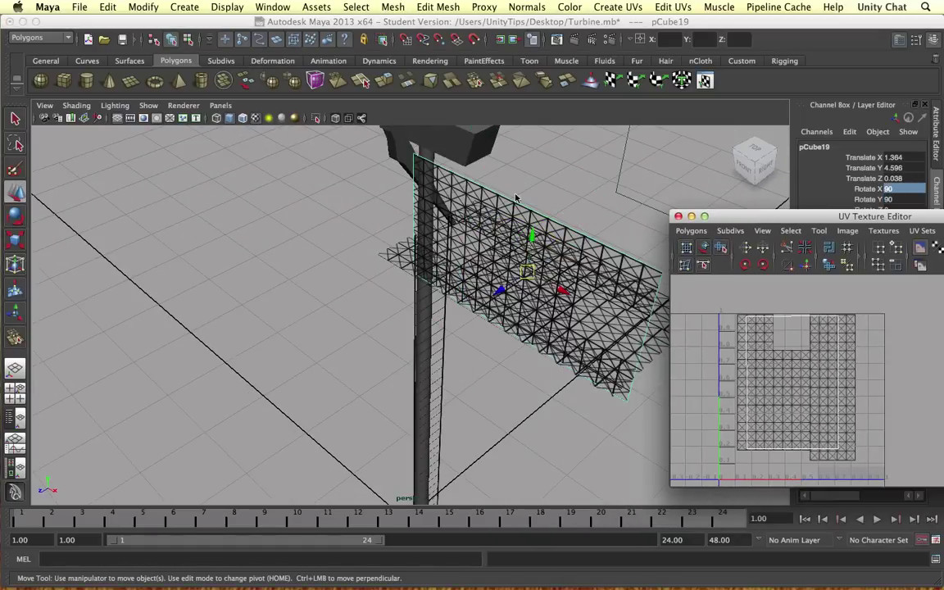
left_click_drag(508, 213, 361, 168, "alt")
left_click_drag(275, 229, 195, 212)
left_click_drag(205, 212, 272, 205, "alt")
key("space")
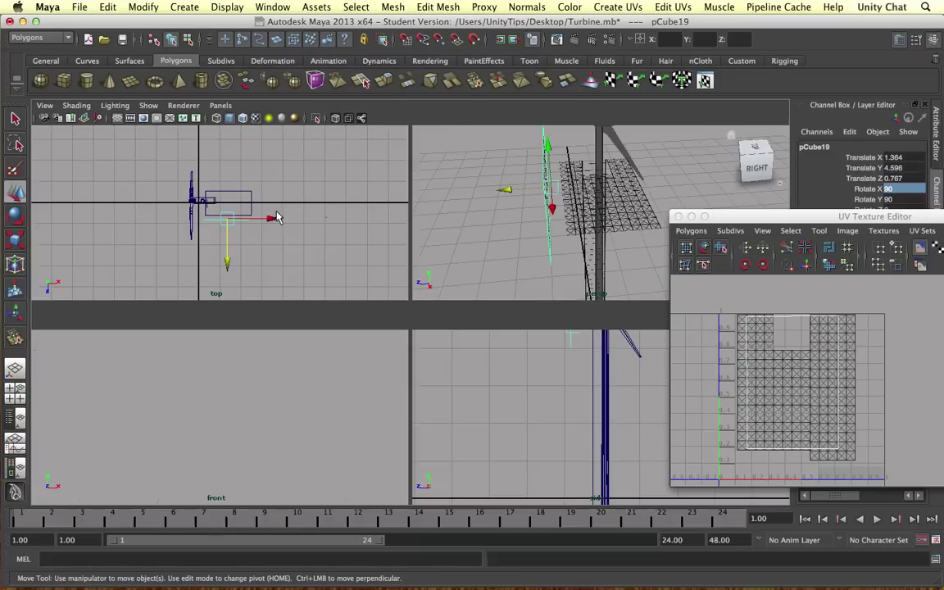
key("space")
left_click_drag(422, 370, 424, 365)
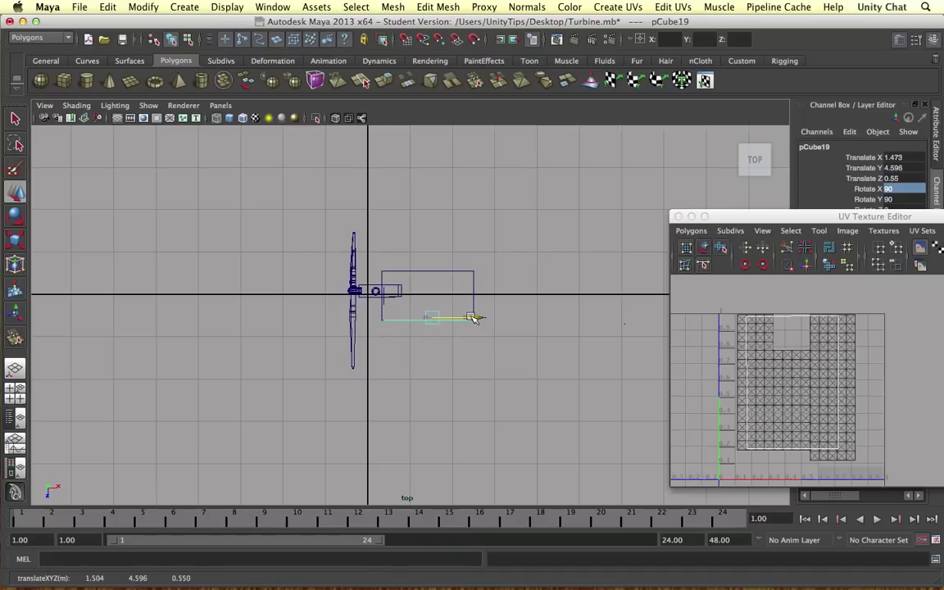
key("space")
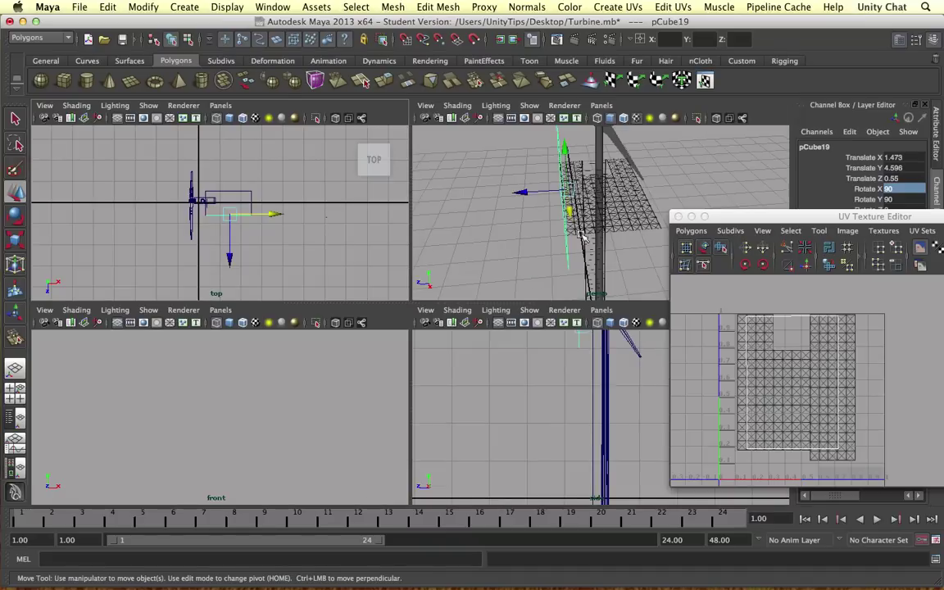
Raise the upright panel to Translate Y 5.1 so it stands above the horizontal panel
left_click_drag(565, 184, 522, 189, "alt")
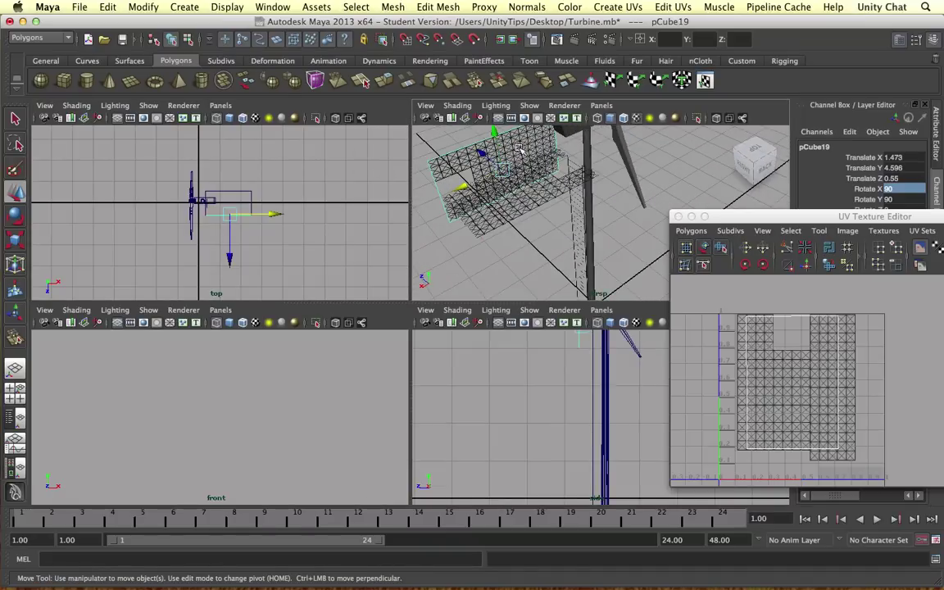
key("space")
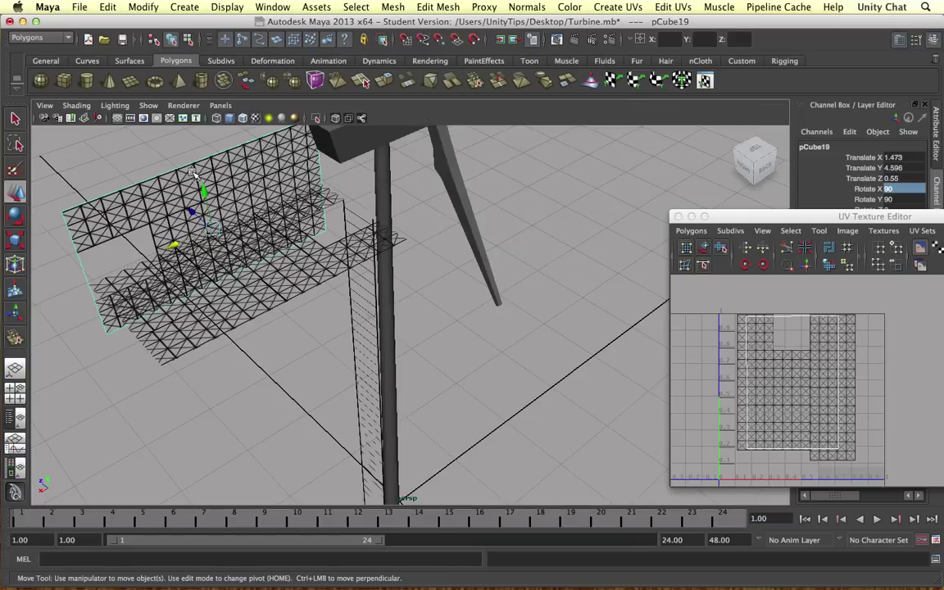
left_click_drag(190, 164, 157, 136, "alt")
left_click_drag(214, 140, 195, 77)
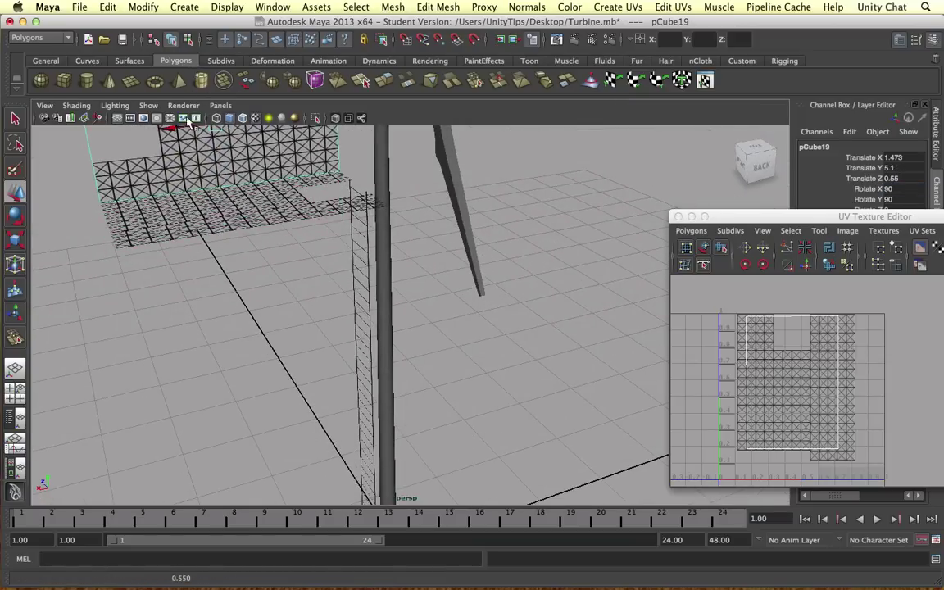
Lower the upright panel's two top vertices to about 5.11 on Y to reduce the panel's height
right_click_drag(160, 157, 161, 189)
middle_click_drag(241, 179, 314, 274, "alt")
left_click(284, 232)
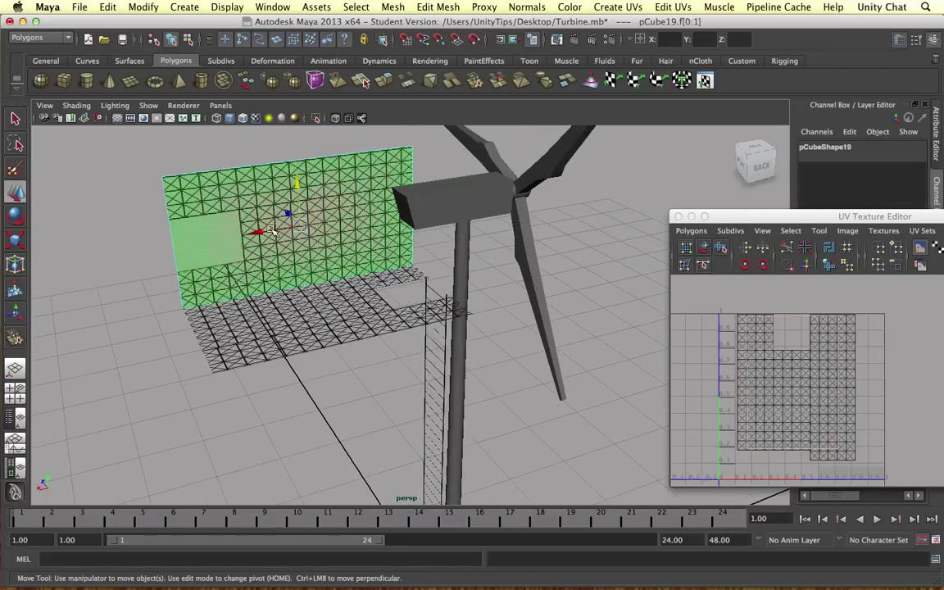
key("r")
right_click_drag(206, 182, 288, 177)
left_click_drag(451, 179, 452, 178)
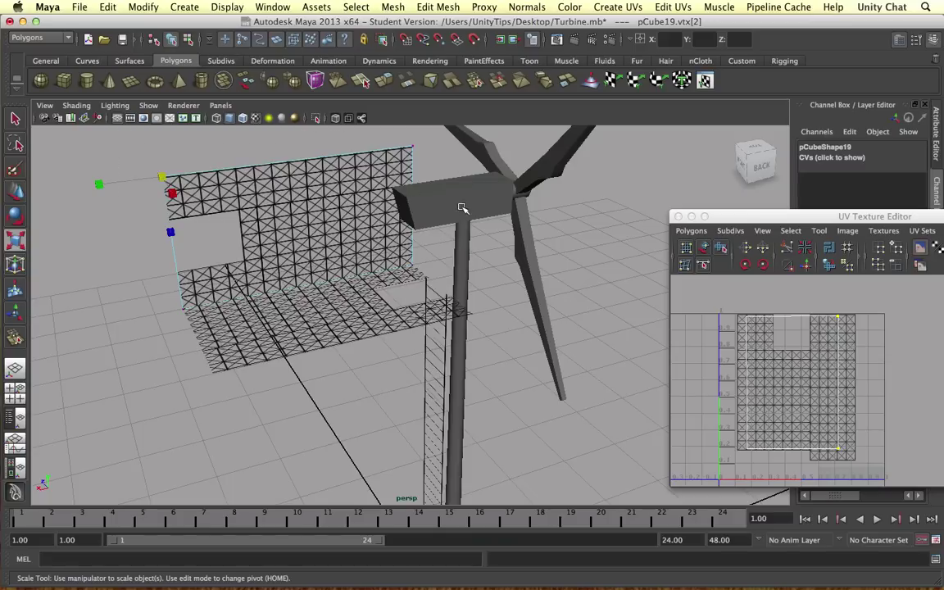
key("w")
left_click_drag(295, 149, 309, 203)
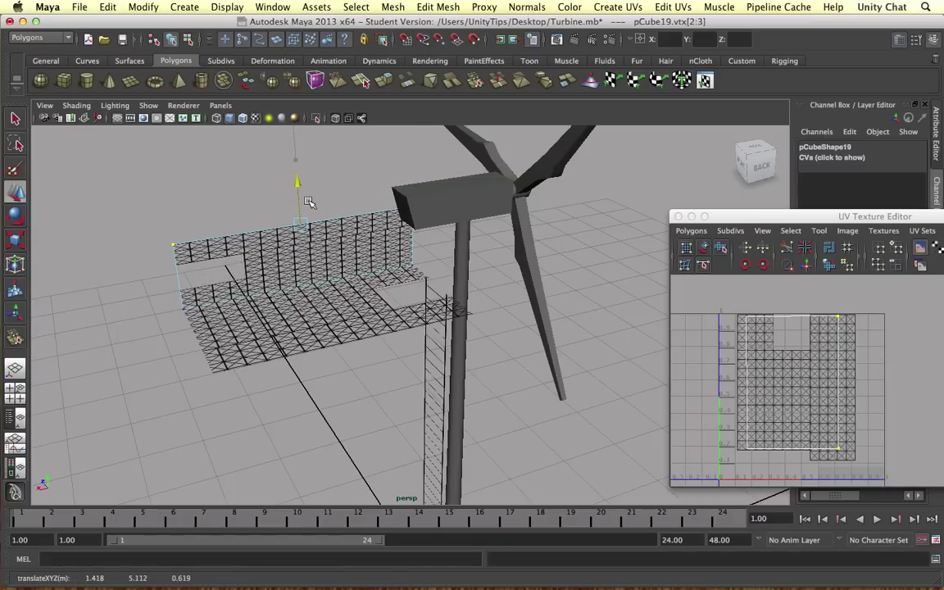
Cut the upright panel's UVs apart, narrow them horizontally and place them over the separate tall lattice strip of the texture
right_click_drag(325, 244, 326, 274)
left_click(301, 250)
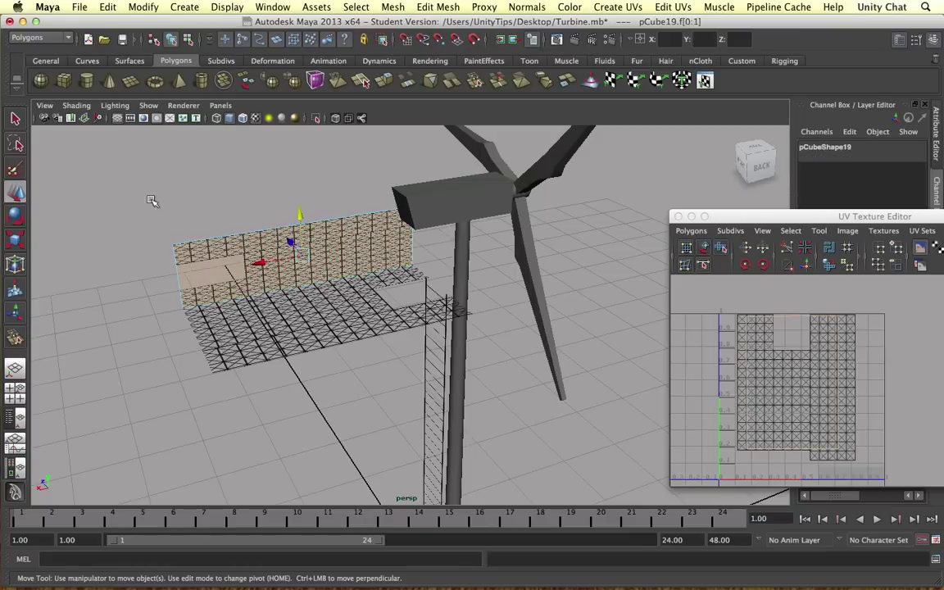
left_click(807, 251)
middle_click_drag(842, 385, 826, 362, "alt")
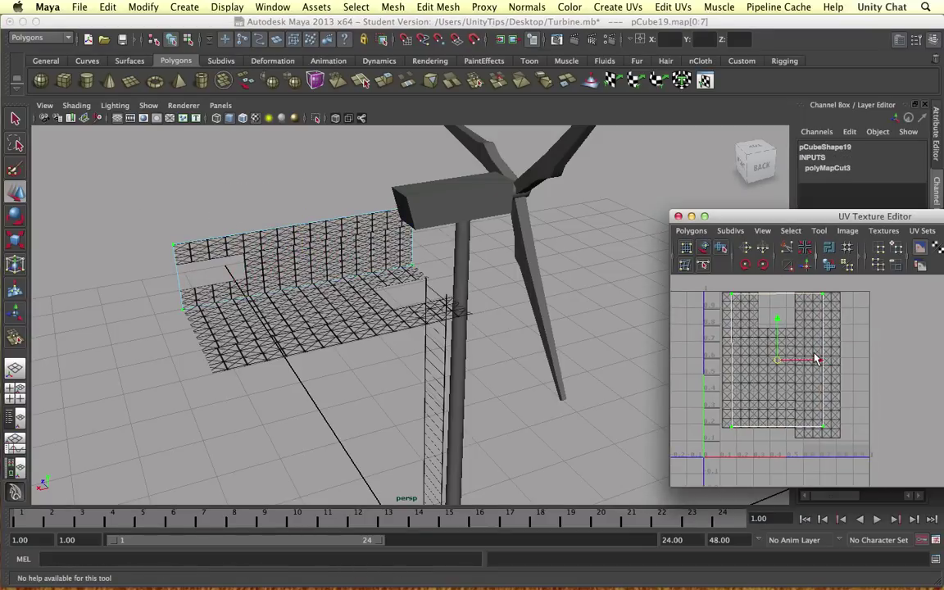
key("e")
key("r")
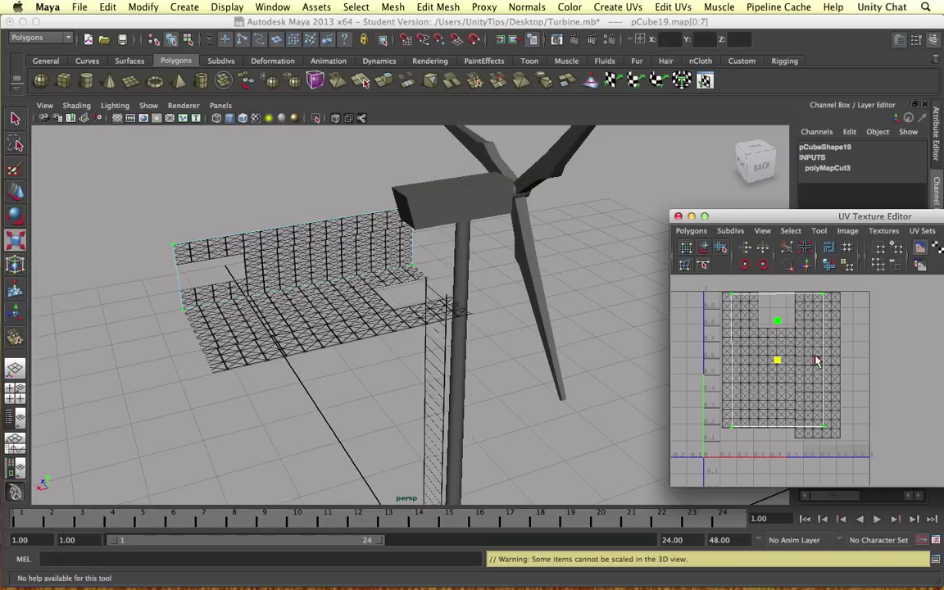
left_click_drag(815, 360, 852, 361)
key("w")
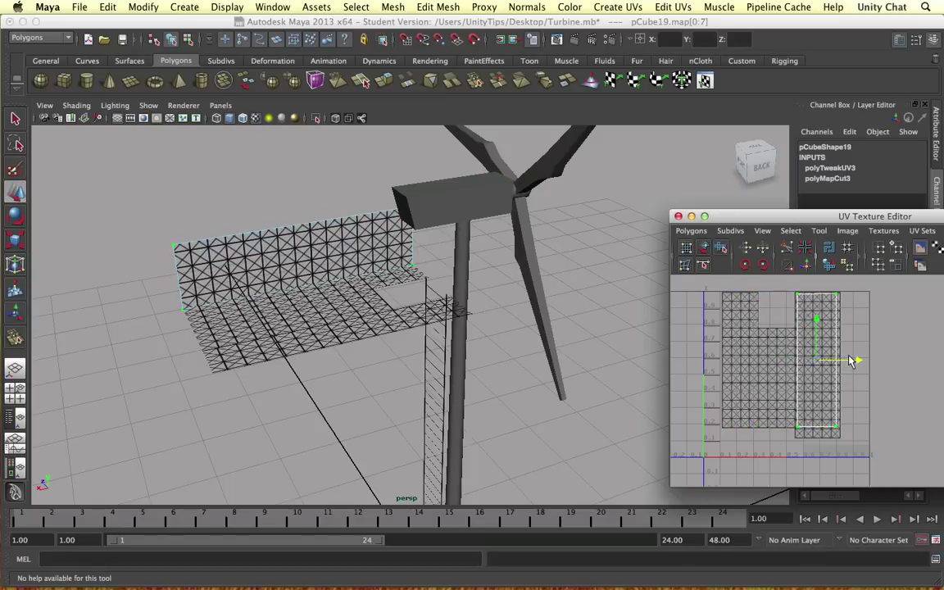
Shift the upright panel's UVs slightly sideways so a lattice bar runs along the panel's top edge
scroll(355, 273, "up", 10)
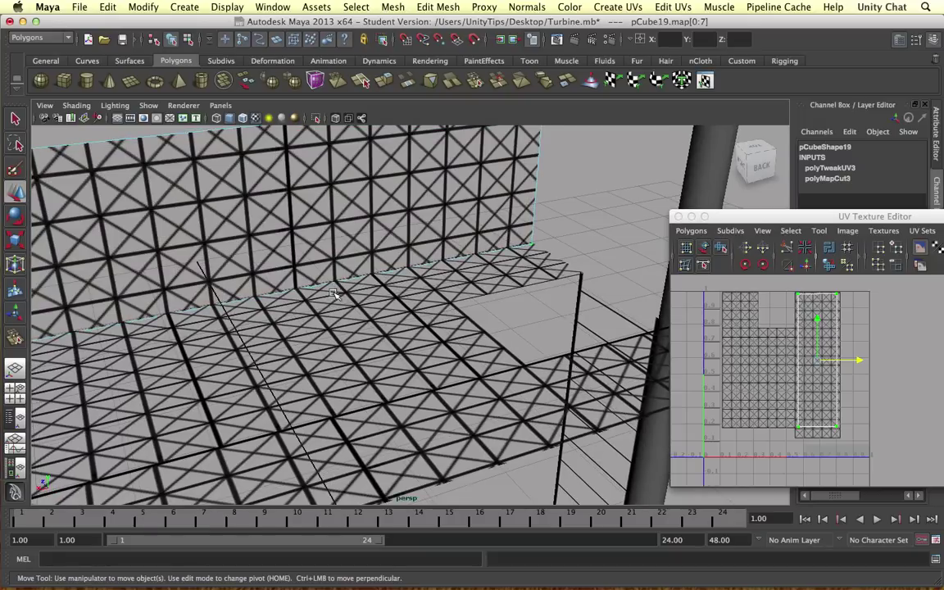
left_click_drag(303, 302, 642, 340, "alt")
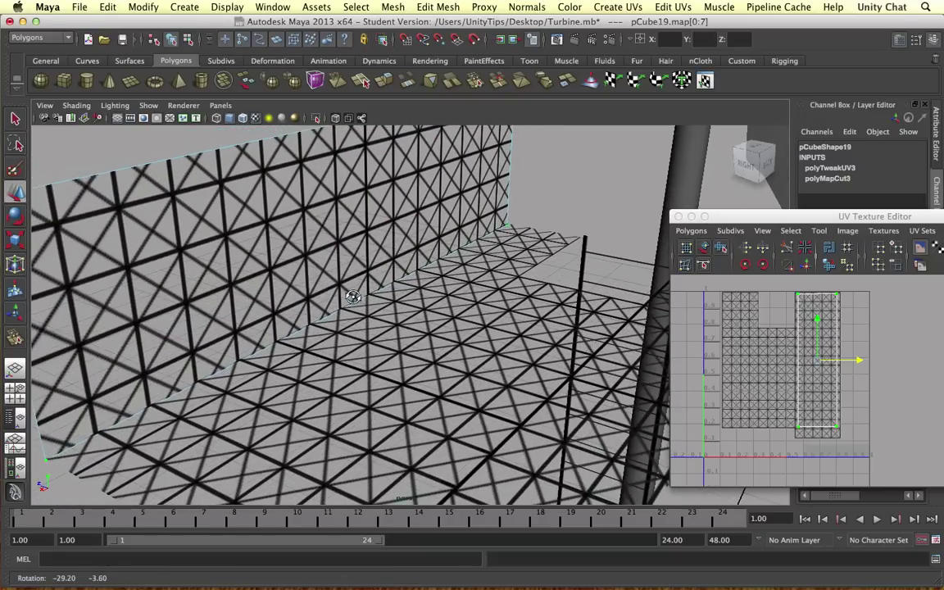
left_click_drag(852, 364, 864, 363)
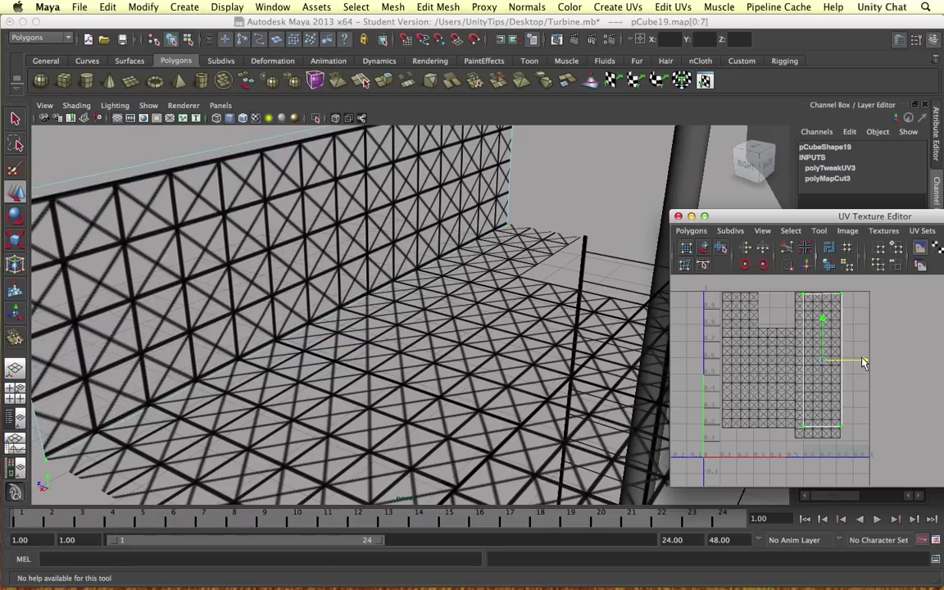
Return the upright panel to object mode, duplicate it and move the copy to the platform's opposite long edge at Translate Z -0.6
scroll(316, 278, "down", 8)
left_click(302, 228)
scroll(345, 232, "up", 3)
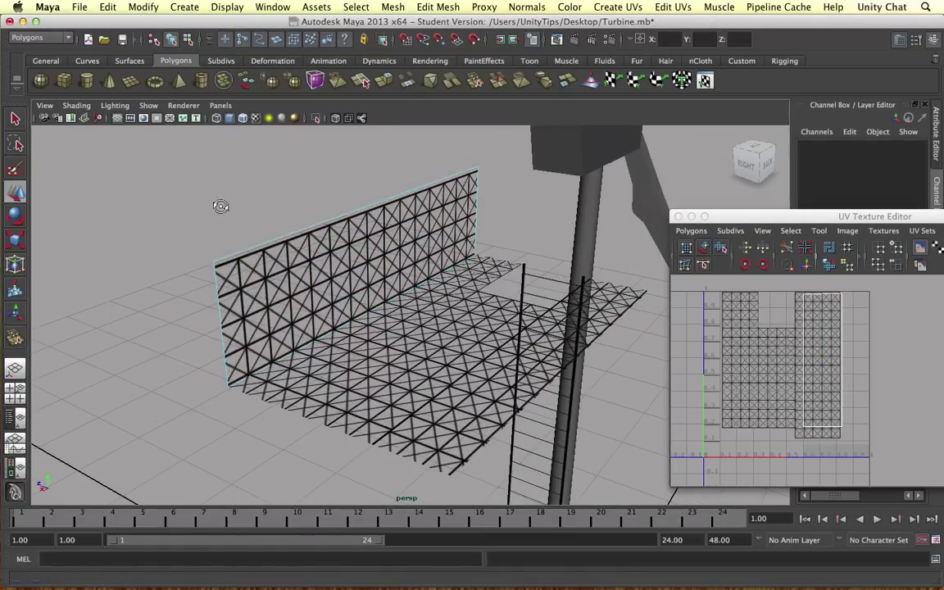
left_click_drag(221, 206, 354, 234, "alt")
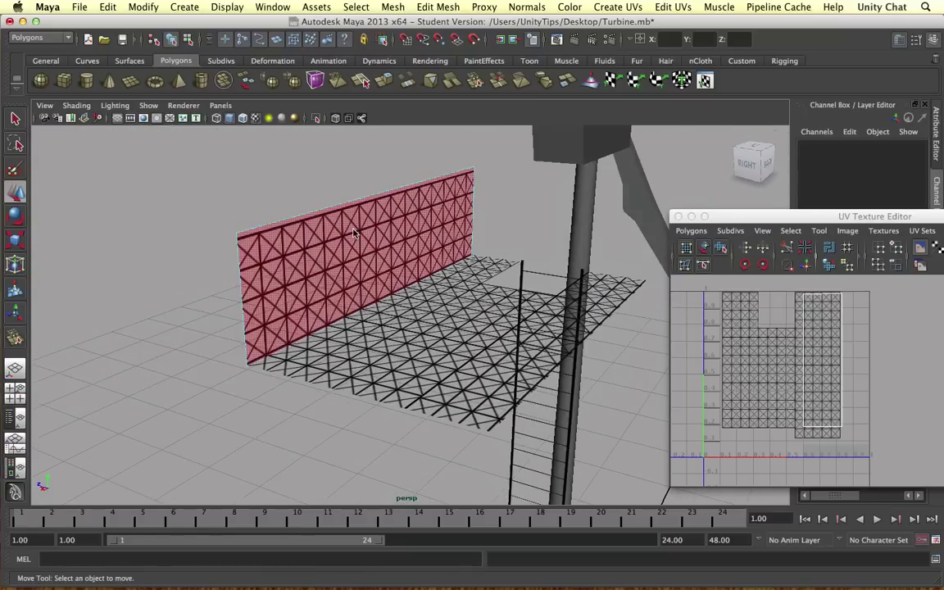
mouse_move(355, 234)
right_mouse_down()
mouse_move(349, 256)
mouse_move(359, 246)
right_mouse_up()
right_click_drag(358, 207, 361, 202)
left_click(361, 207)
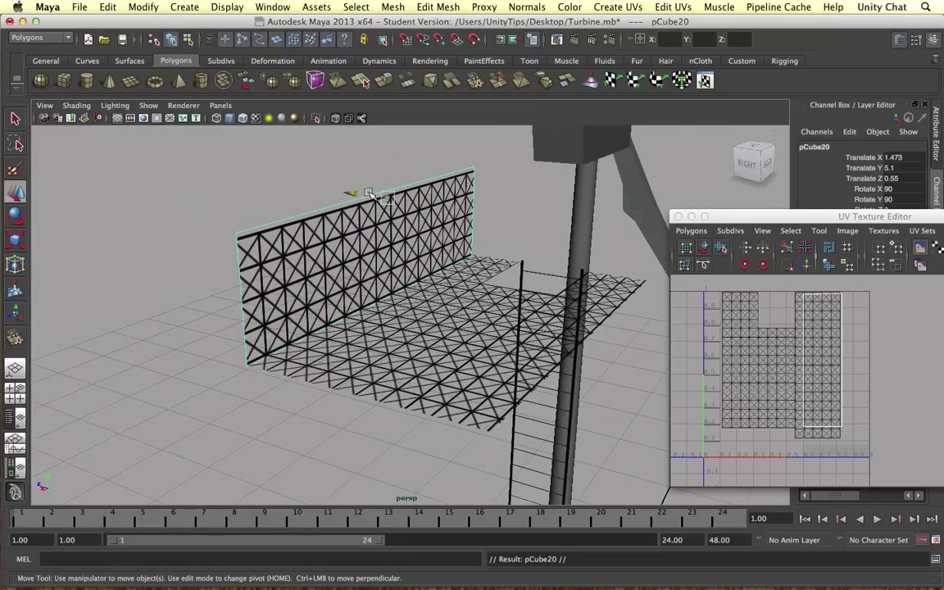
left_click_drag(373, 196, 548, 280)
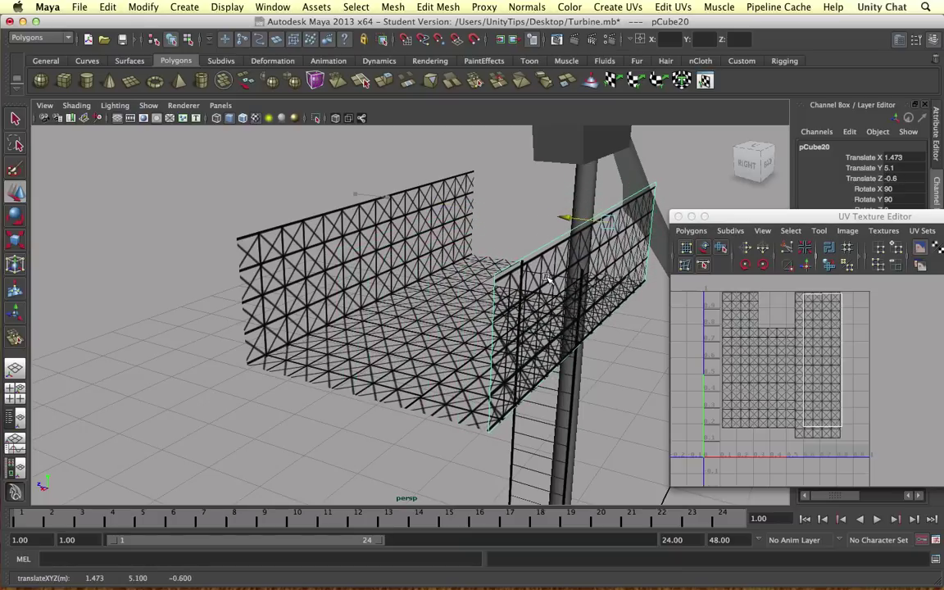
Duplicate the second side panel, move the UV Texture Editor aside, and set the copy's Rotate Y to 0 so it runs across the platform
left_click_drag(428, 268, 550, 264, "alt")
scroll(550, 264, "down", 4)
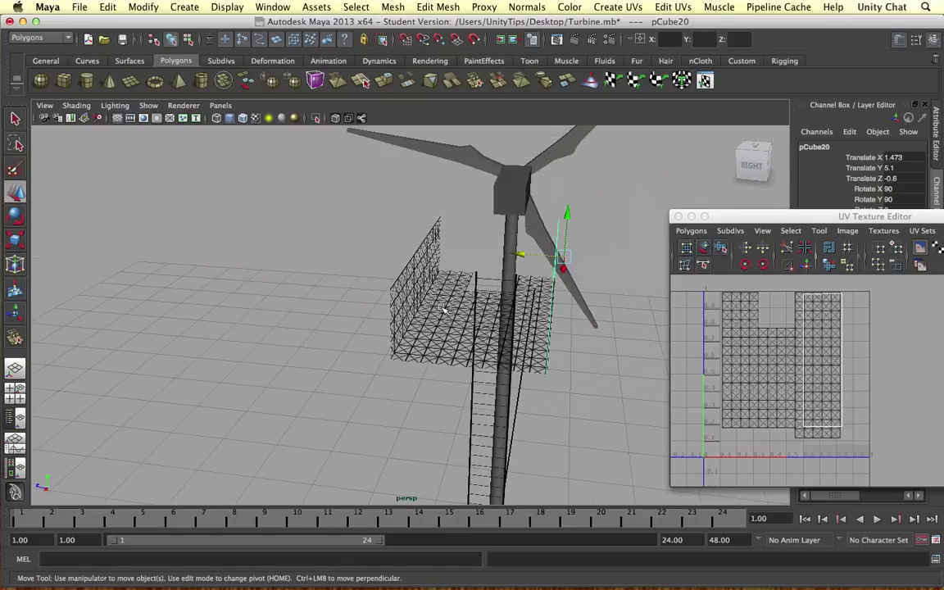
left_click_drag(773, 220, 737, 322)
key("e")
left_click_drag(546, 272, 504, 259)
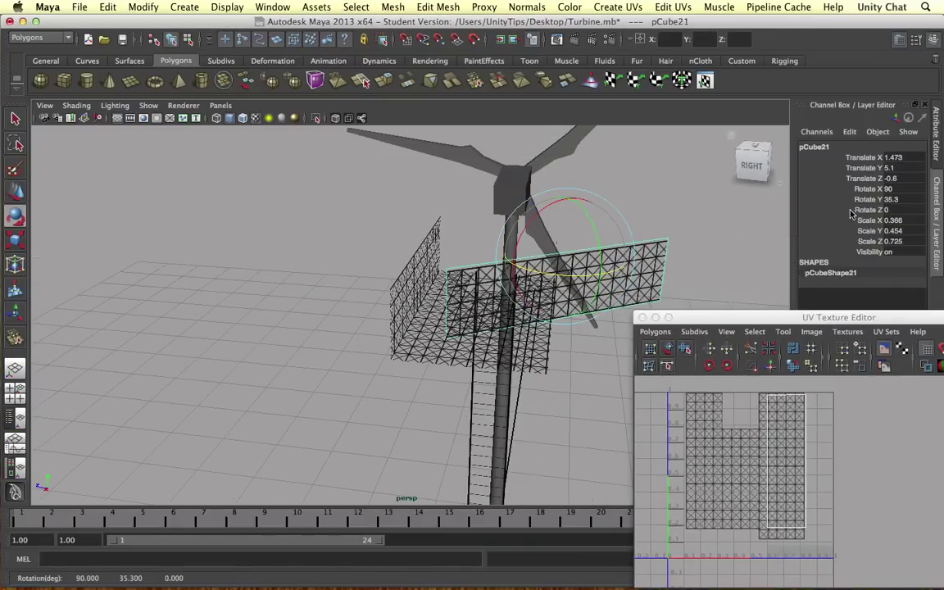
left_click(902, 199)
type("90")
key("Return")
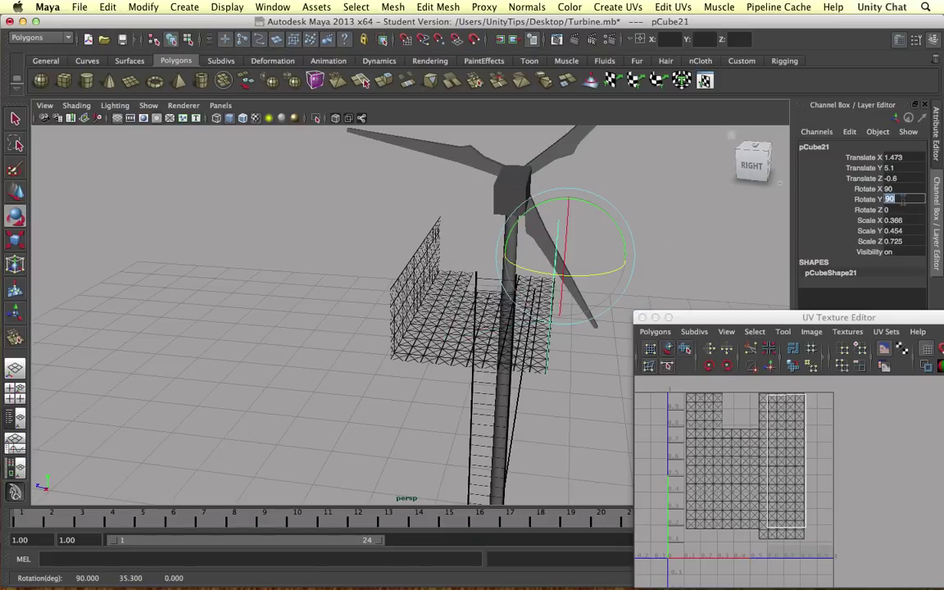
type("0")
key("Return")
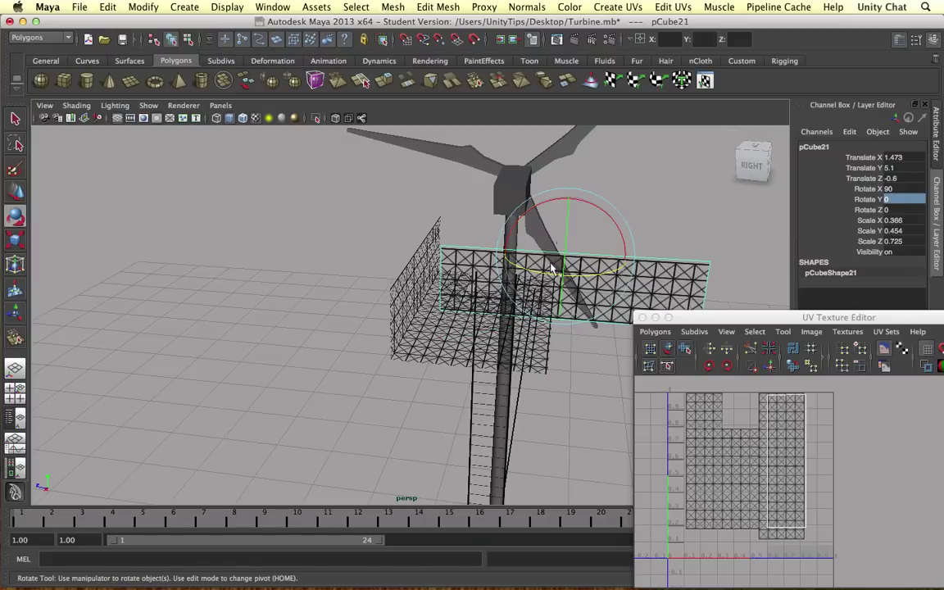
Center the cross panel between the side panels at Translate Z -0.026 and Translate Y 5.109, using the side view
key("space")
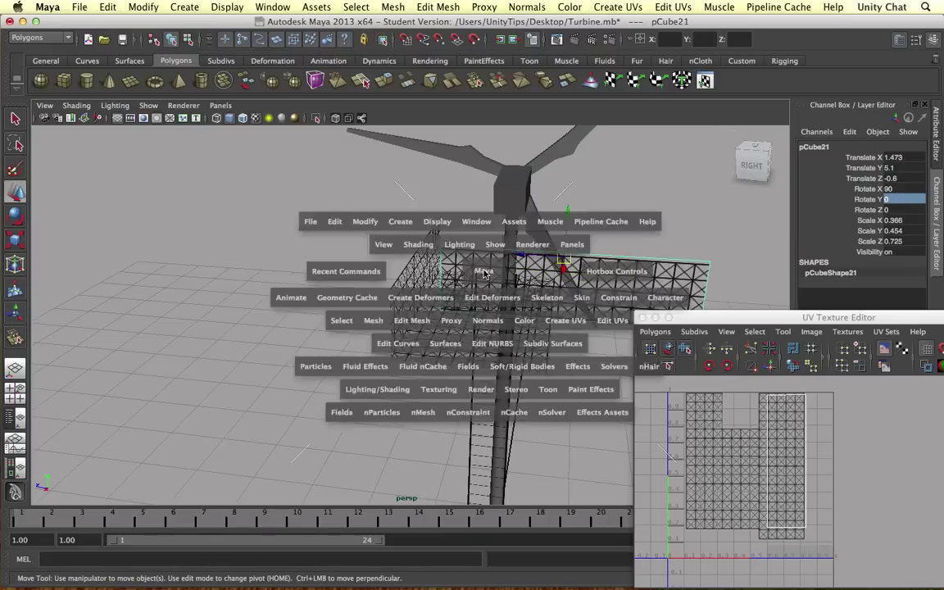
key("space")
middle_click_drag(480, 369, 504, 473, "alt")
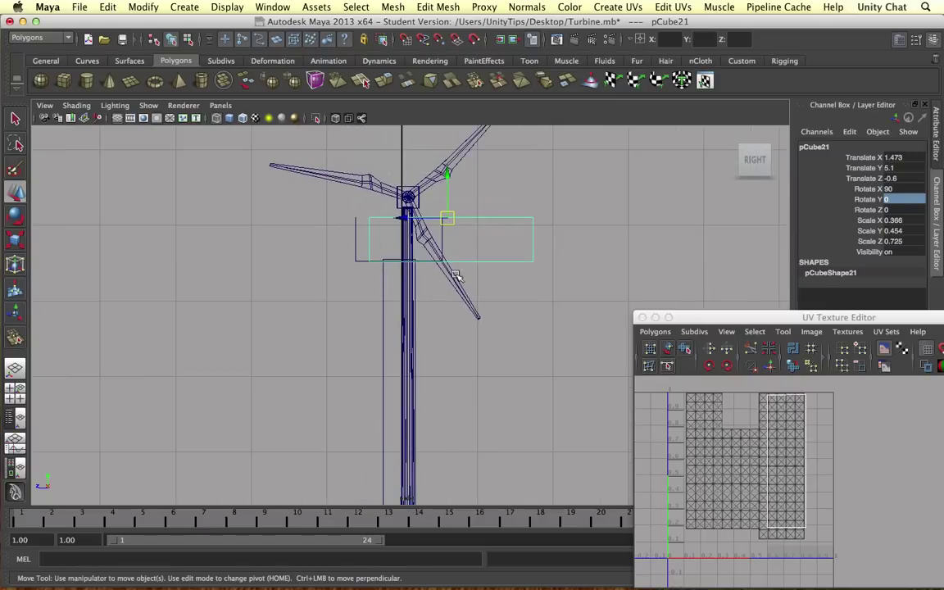
left_click_drag(407, 212, 398, 217)
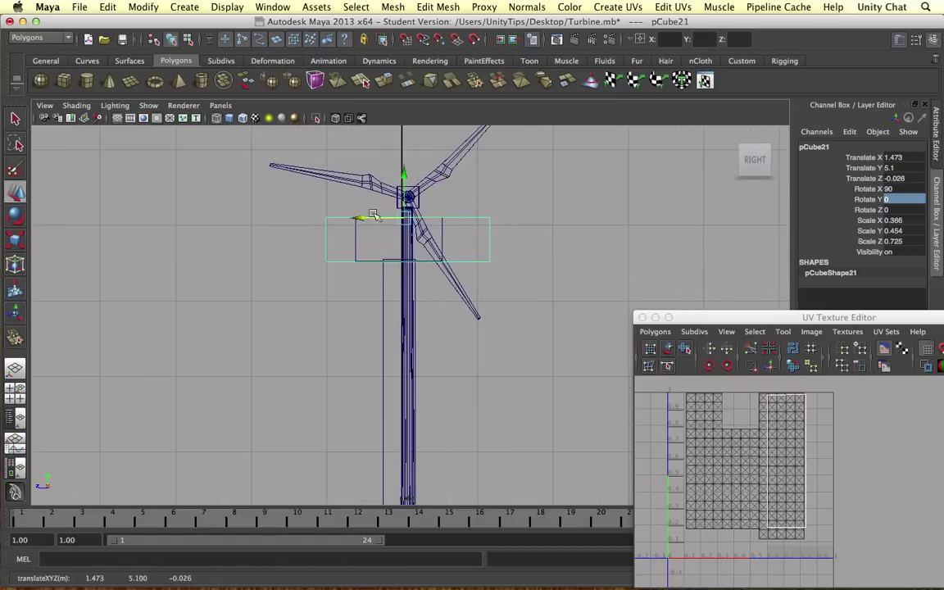
scroll(405, 174, "up", 2)
middle_click_drag(404, 176, 439, 213, "alt")
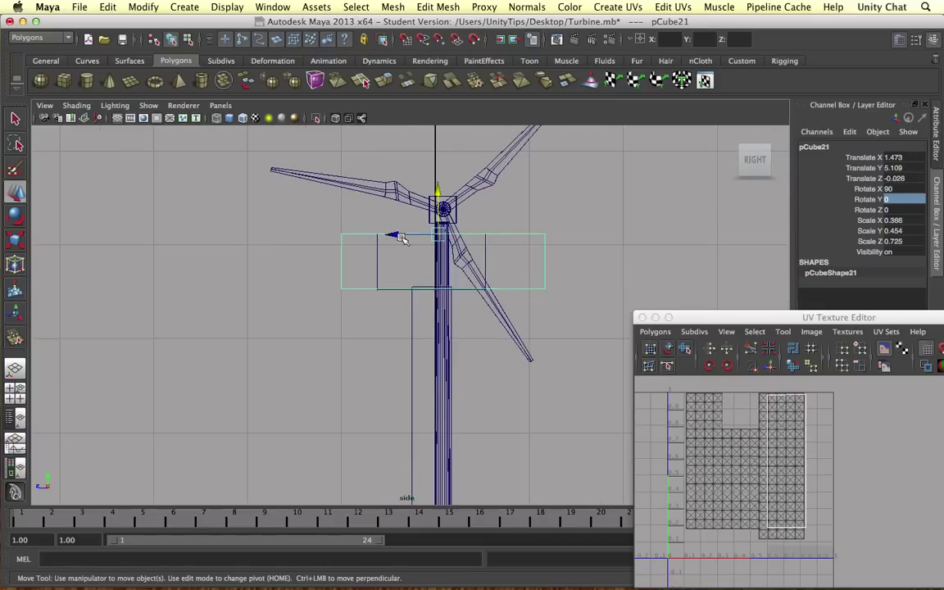
Move the cross panel's end vertices to Z 0.614 and -0.546 so its width matches the gap between the side panels
right_click_drag(346, 236, 285, 230)
left_click_drag(372, 316, 328, 222)
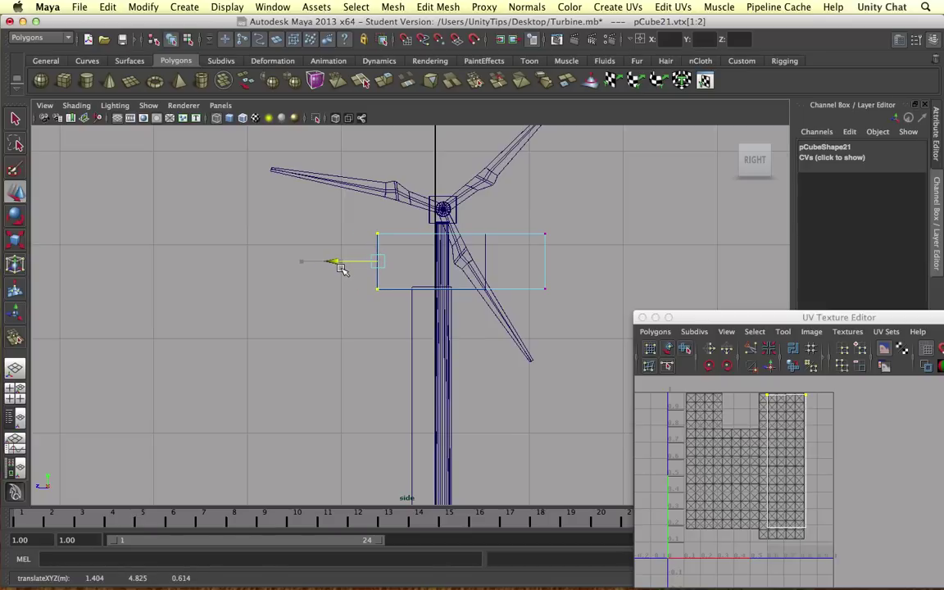
left_click_drag(518, 207, 472, 264)
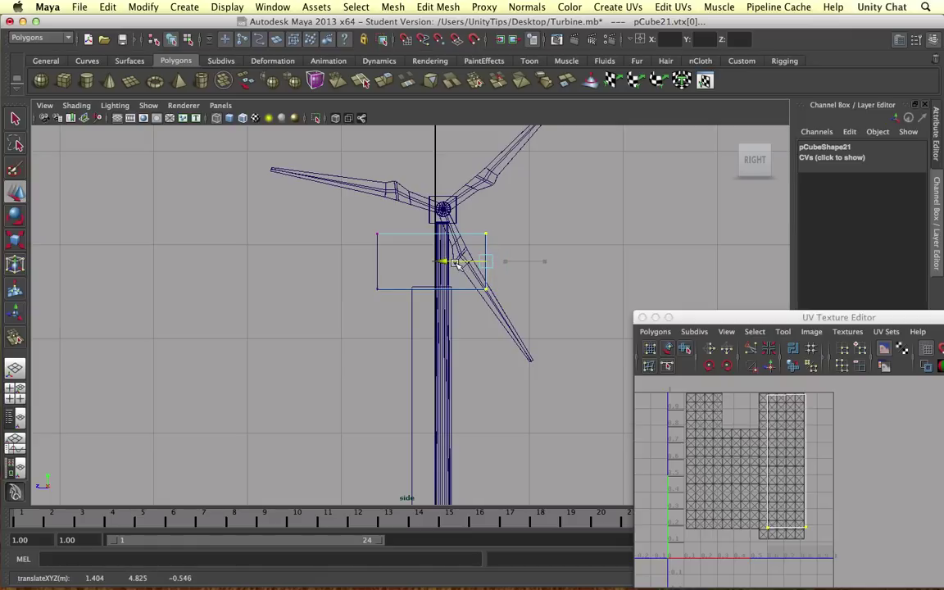
Try to move the cross panel's face along the X axis towards the platform's outer end
key("space")
key("space")
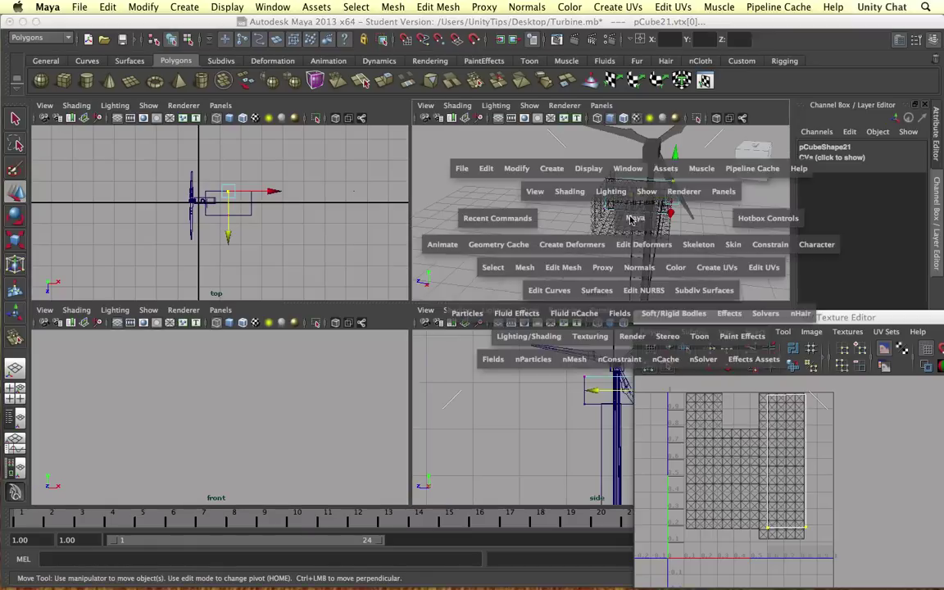
left_click_drag(586, 236, 316, 358, "alt")
key("ctrl+z")
right_click_drag(378, 303, 378, 332)
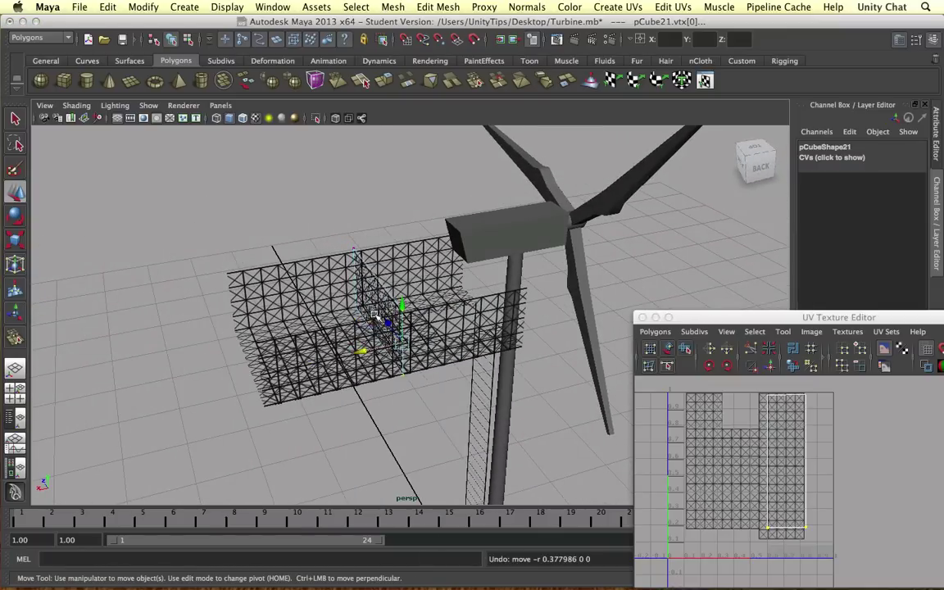
left_click(373, 322)
left_click_drag(340, 321, 221, 324)
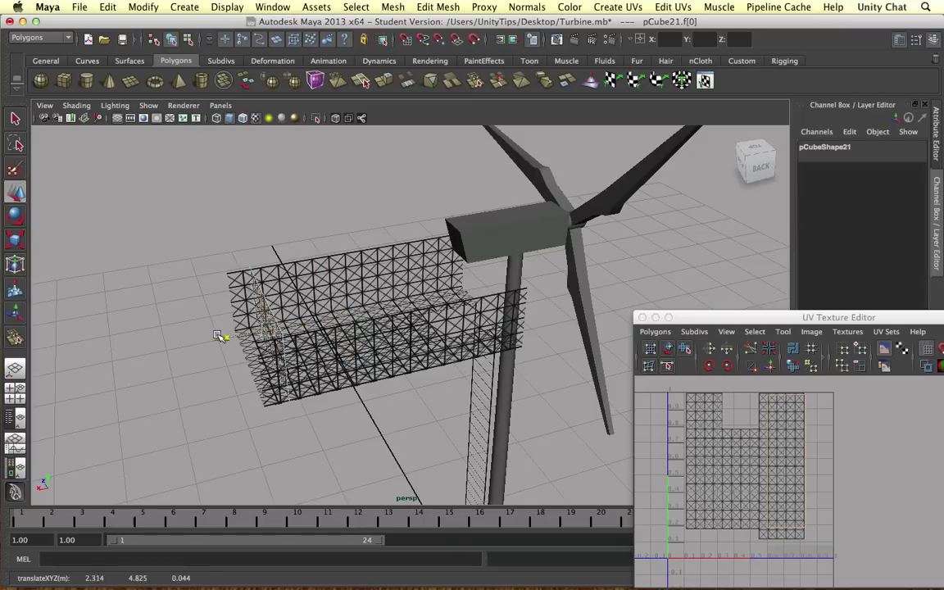
key("ctrl+z")
Return the cross panel to object mode and move it to the platform's outer end at Translate X 2.569, refining it in the top view
right_click_drag(362, 283, 367, 204)
left_click(336, 304)
left_click_drag(336, 303, 249, 277)
key("space")
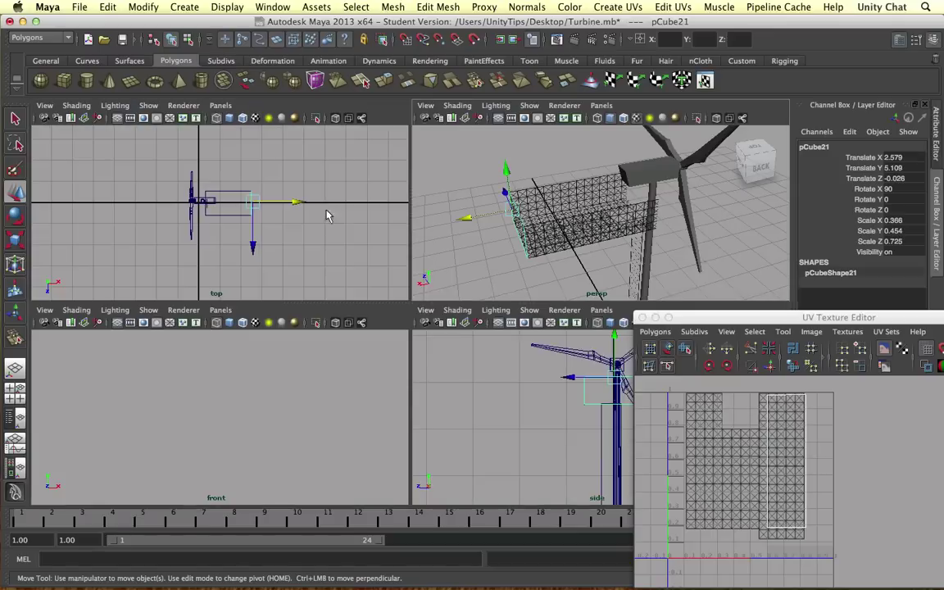
key("space")
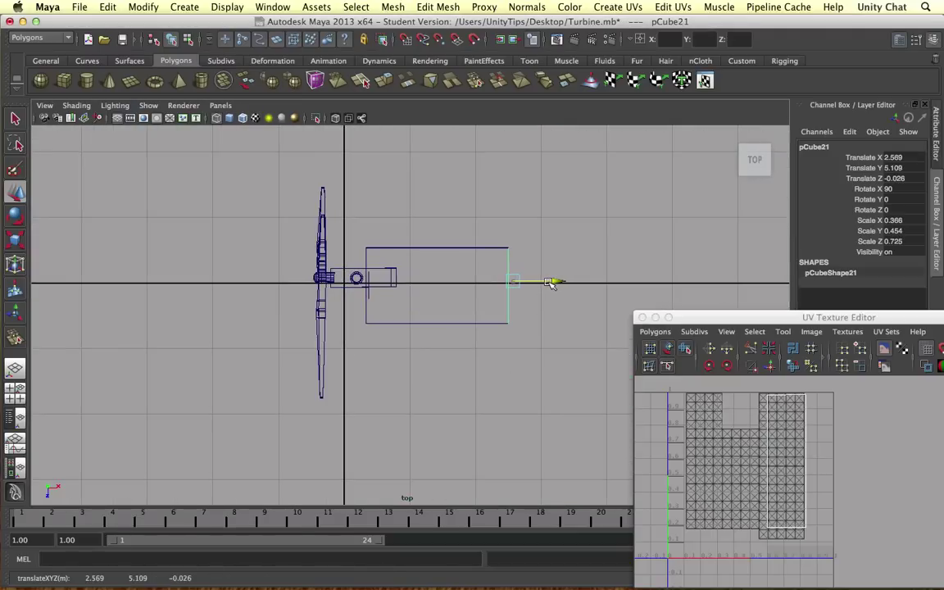
key("space")
key("space")
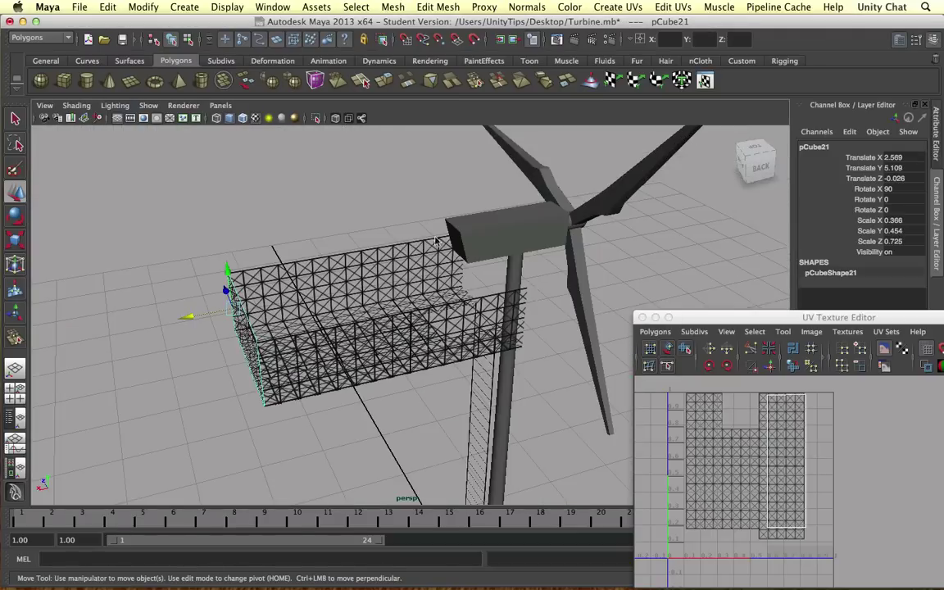
Examine the platform up close, checking how the floor panel meets the end and side panels
left_click_drag(394, 217, 500, 227, "alt")
scroll(524, 227, "up", 5)
left_click_drag(570, 219, 517, 307, "alt")
middle_click_drag(512, 307, 475, 238, "alt")
left_click_drag(483, 238, 356, 242, "alt")
middle_click_drag(356, 242, 422, 340, "alt")
left_click_drag(423, 340, 344, 315, "alt")
scroll(401, 232, "up", 7)
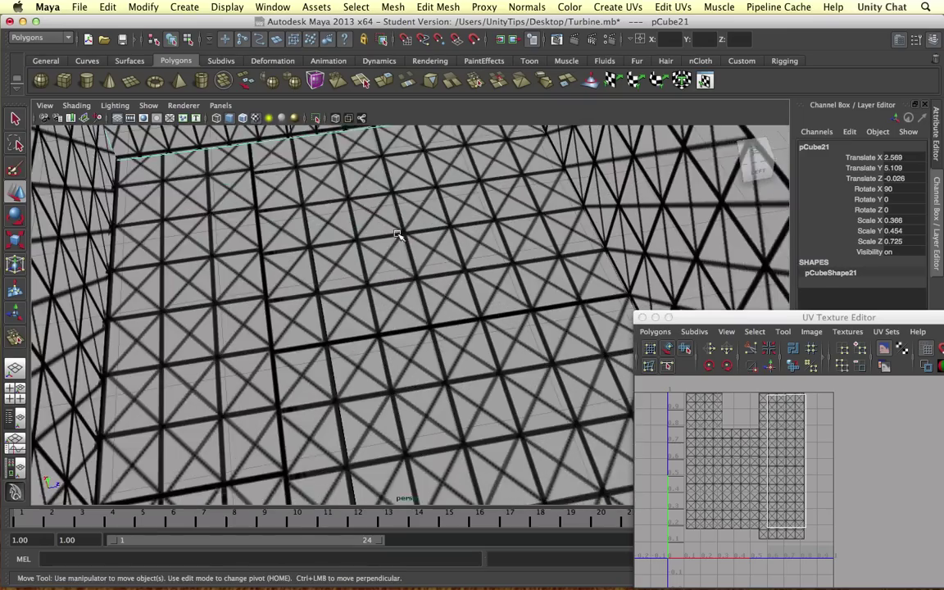
middle_click_drag(401, 232, 410, 320, "alt")
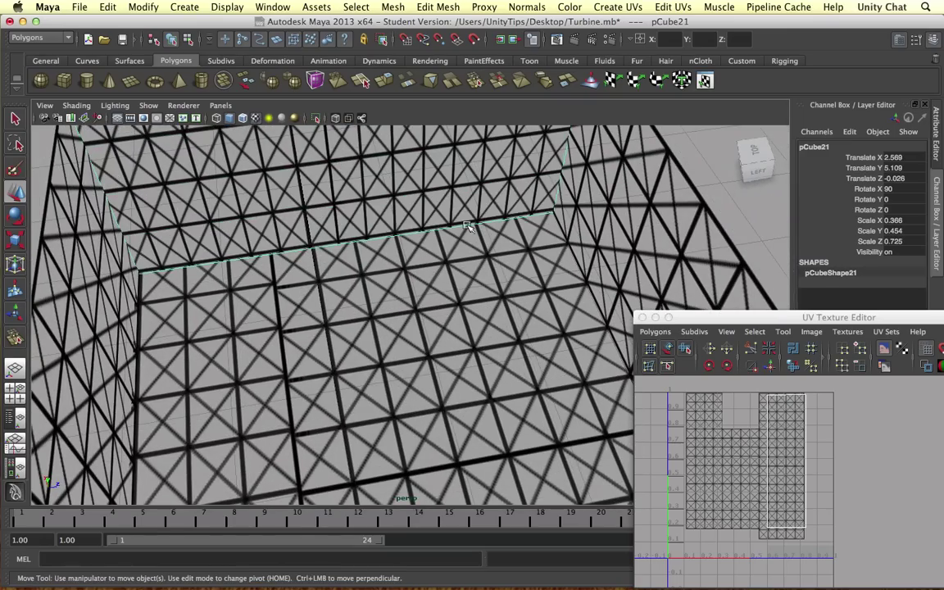
Scale the outer end panel's UVs down in the V direction to even out its lattice squares, and adjust their vertical placement
right_click_drag(447, 194, 447, 230)
scroll(447, 213, "down", 5)
left_click_drag(272, 135, 338, 198)
left_click(772, 349)
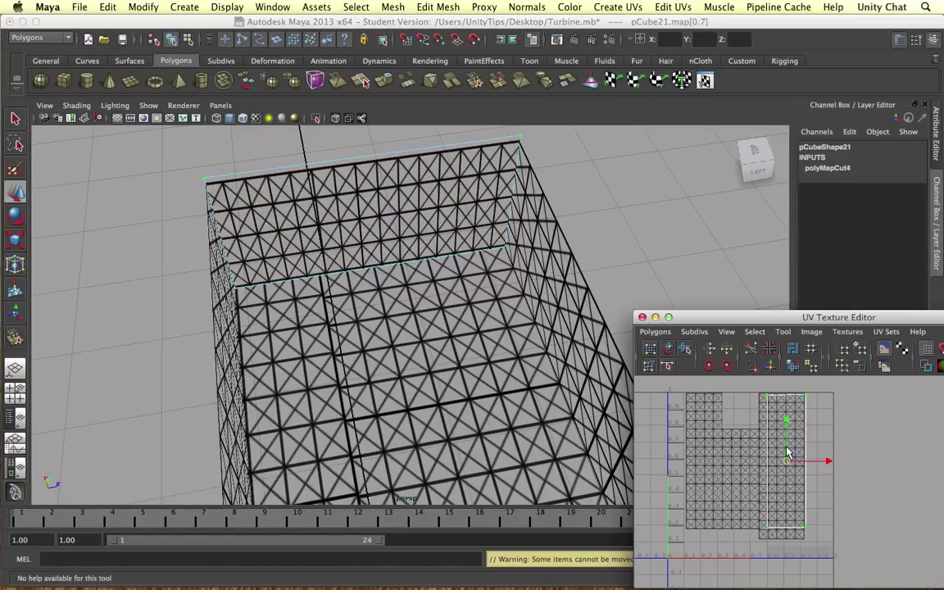
key("r")
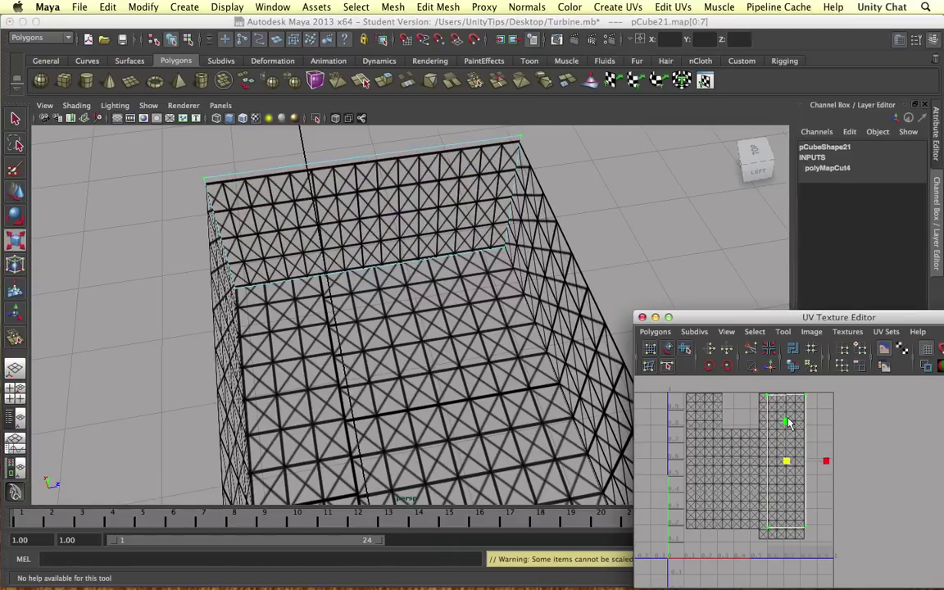
mouse_move(787, 422)
left_mouse_down()
mouse_move(789, 442)
mouse_move(786, 423)
mouse_move(793, 433)
left_mouse_up()
key("w")
key("e")
key("w")
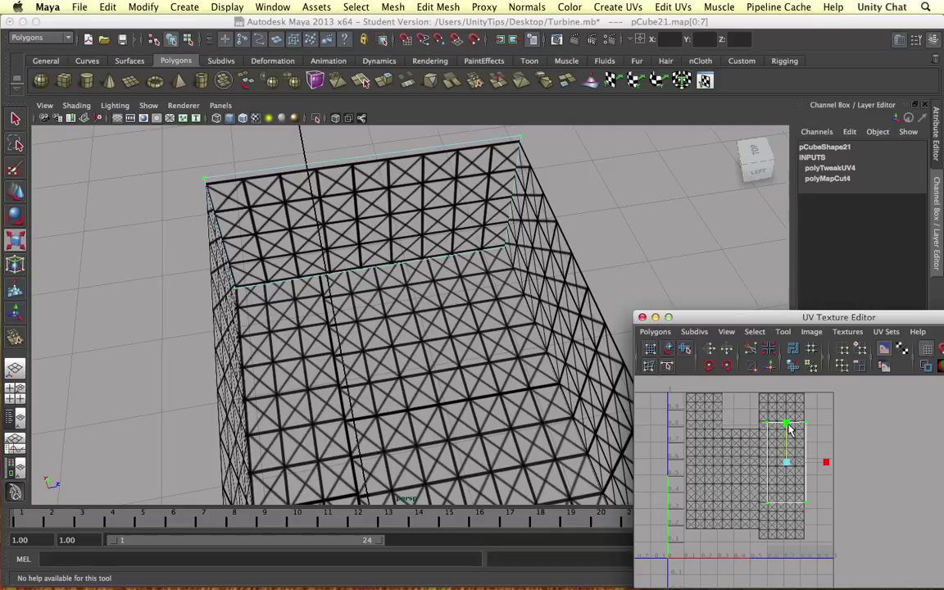
left_click_drag(787, 423, 789, 426)
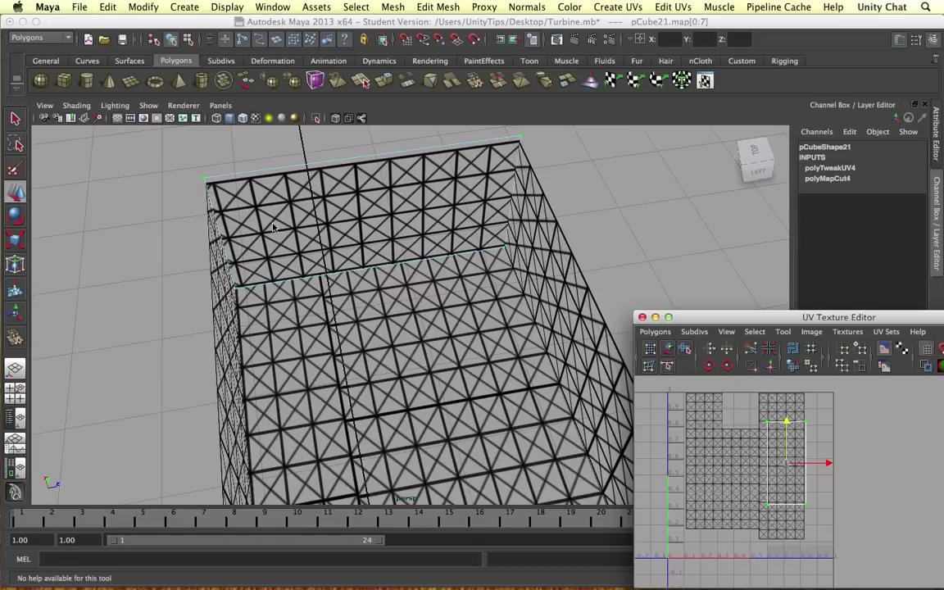
Select all UVs of the outer end panel and nudge them slightly in the U direction to refine the lattice alignment
left_click(558, 154)
left_click_drag(468, 215, 455, 195, "alt")
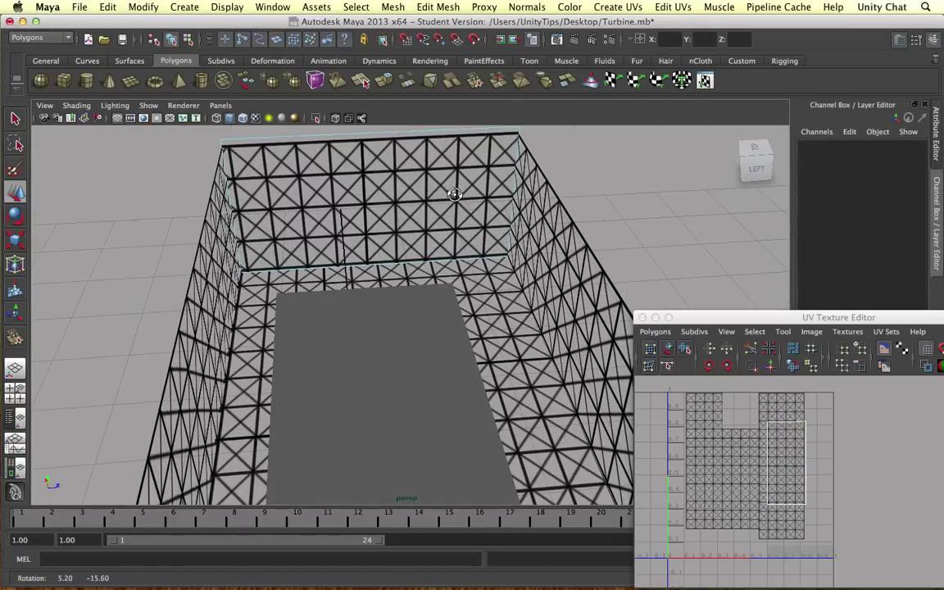
left_click_drag(230, 256, 239, 215, "alt")
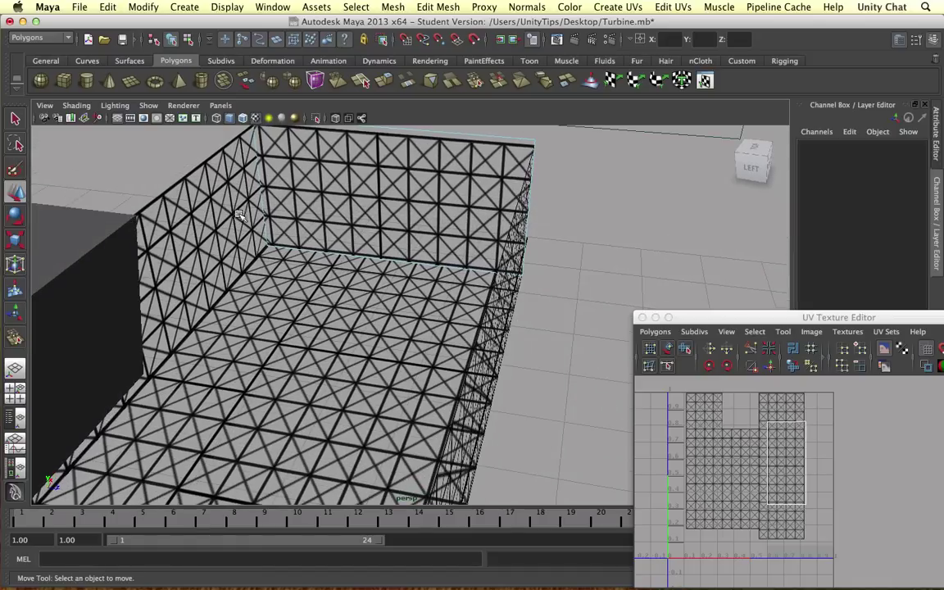
left_click(263, 164)
left_click_drag(310, 171, 420, 249, "alt")
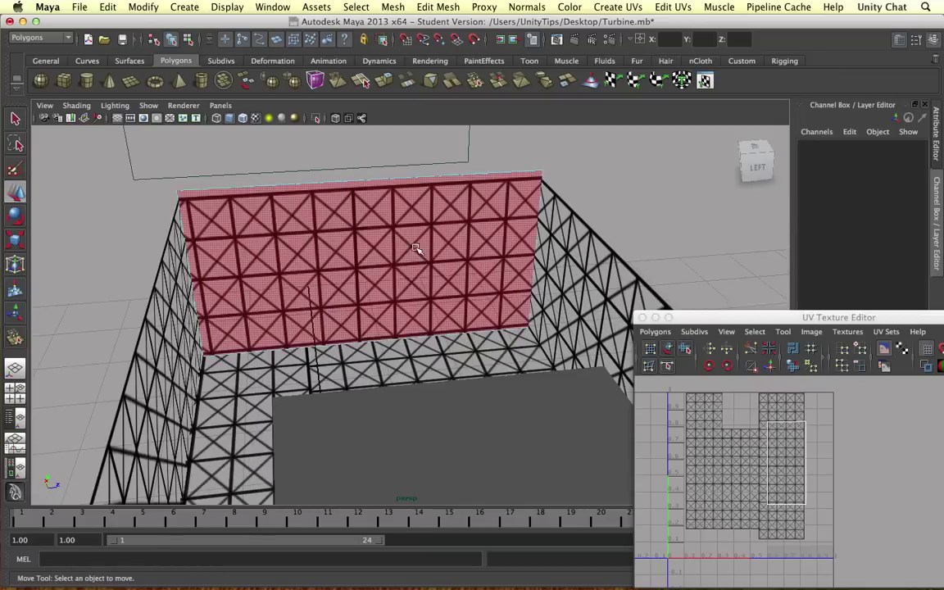
right_click(439, 252)
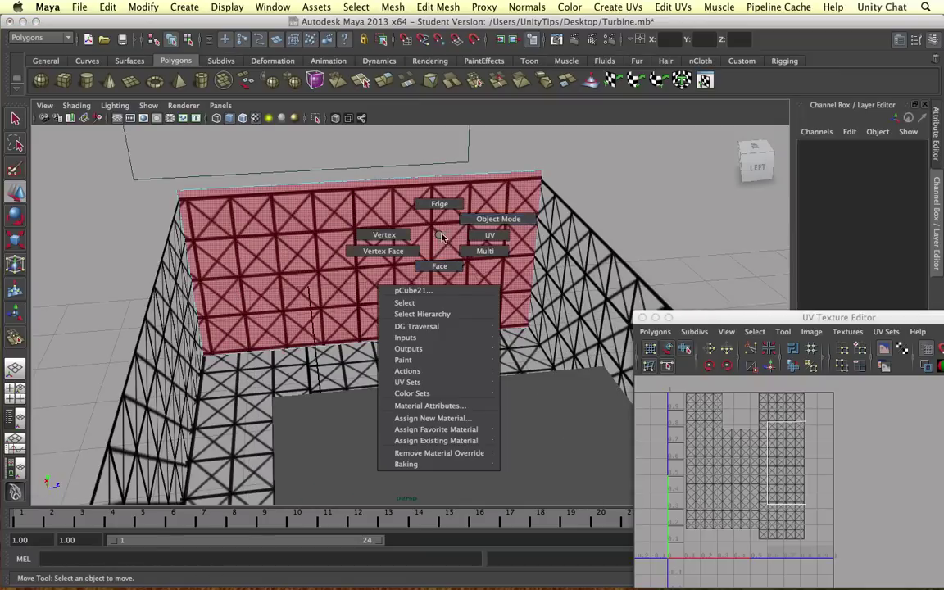
right_click_drag(441, 237, 490, 235)
right_click_drag(752, 433, 805, 434)
left_click_drag(823, 516, 755, 410)
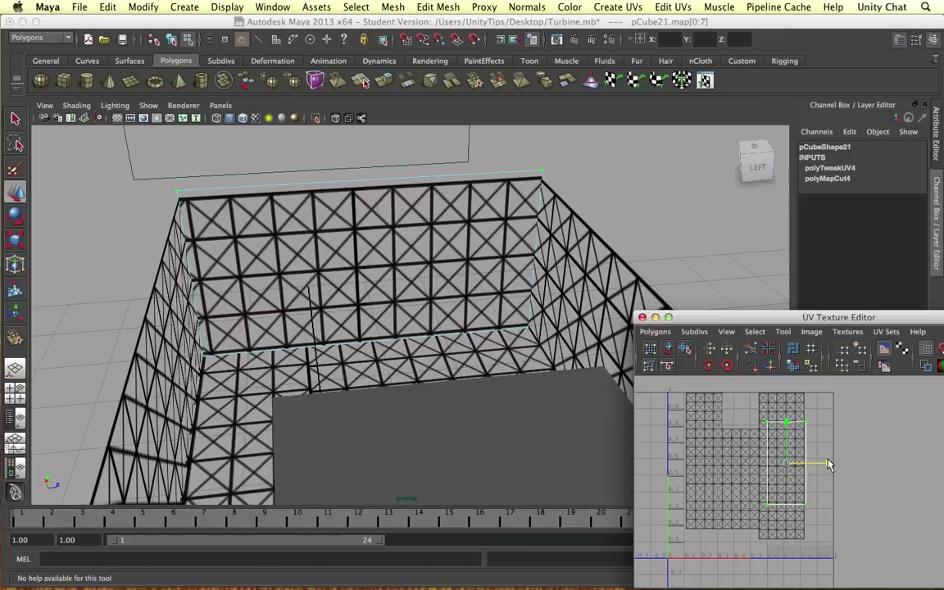
left_click_drag(828, 465, 829, 465)
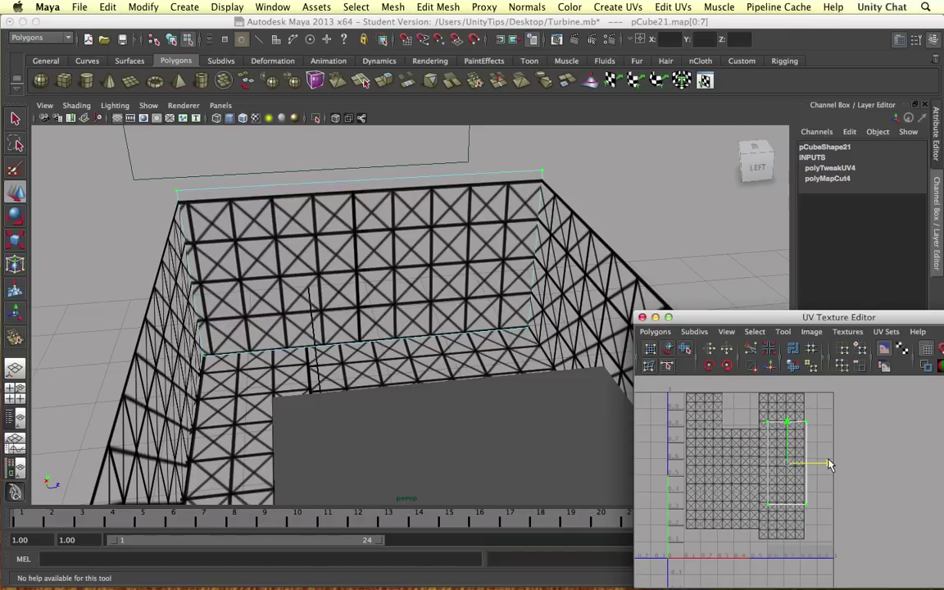
Return the outer end panel to object mode, duplicate it and move the copy along X to the platform's tower end, Translate X 0.413
left_click(73, 228)
left_click_drag(106, 221, 437, 230, "alt")
right_click_drag(443, 229, 482, 217)
scroll(506, 204, "down", 5)
left_click_drag(611, 231, 423, 222, "alt")
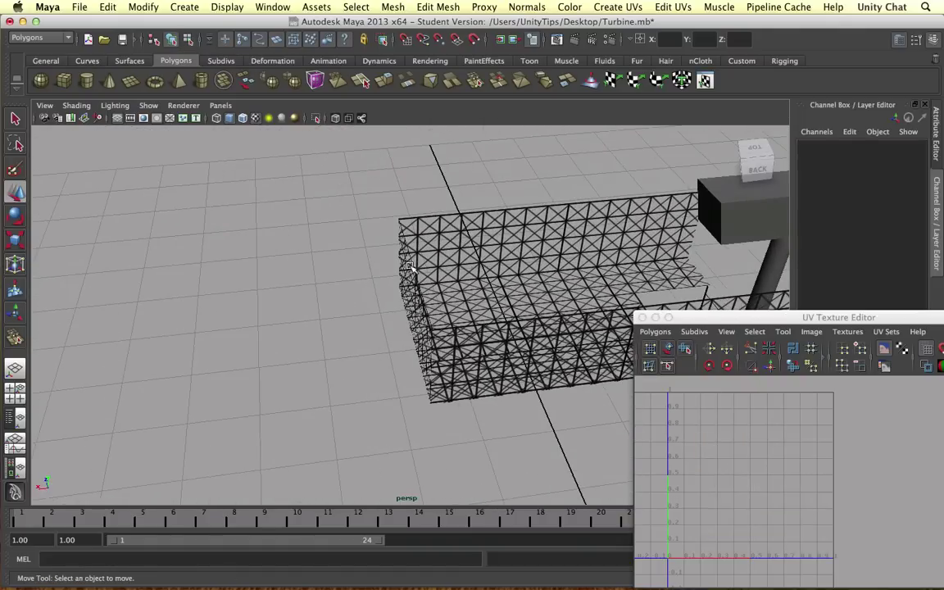
left_click(408, 277)
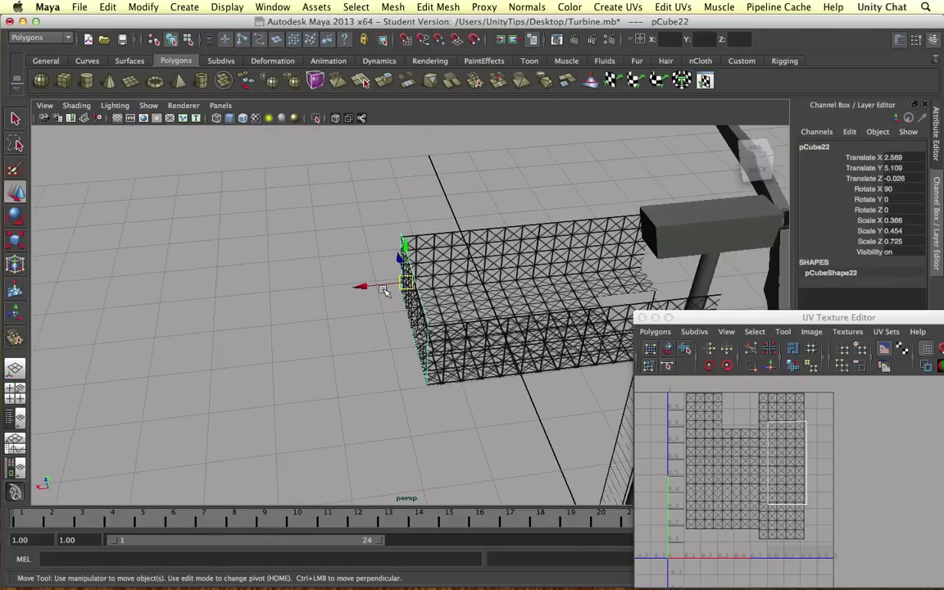
left_click_drag(343, 261, 658, 283)
scroll(657, 282, "up", 5)
middle_click_drag(657, 283, 319, 259, "alt")
Refine the copied end panel's position in the top view to Translate X 0.401, flush with the side panels' ends
key("space")
key("space")
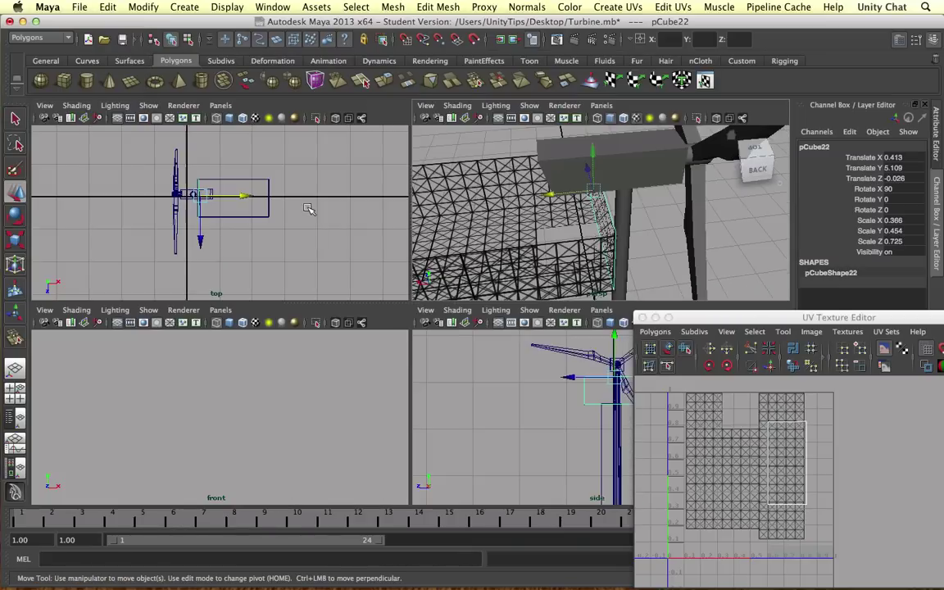
scroll(369, 240, "up", 2)
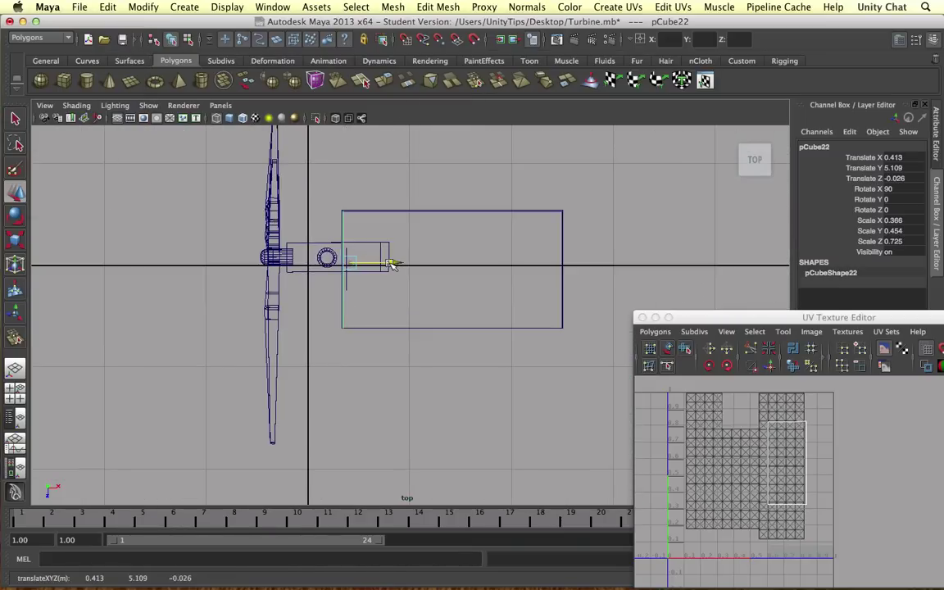
key("space")
key("space")
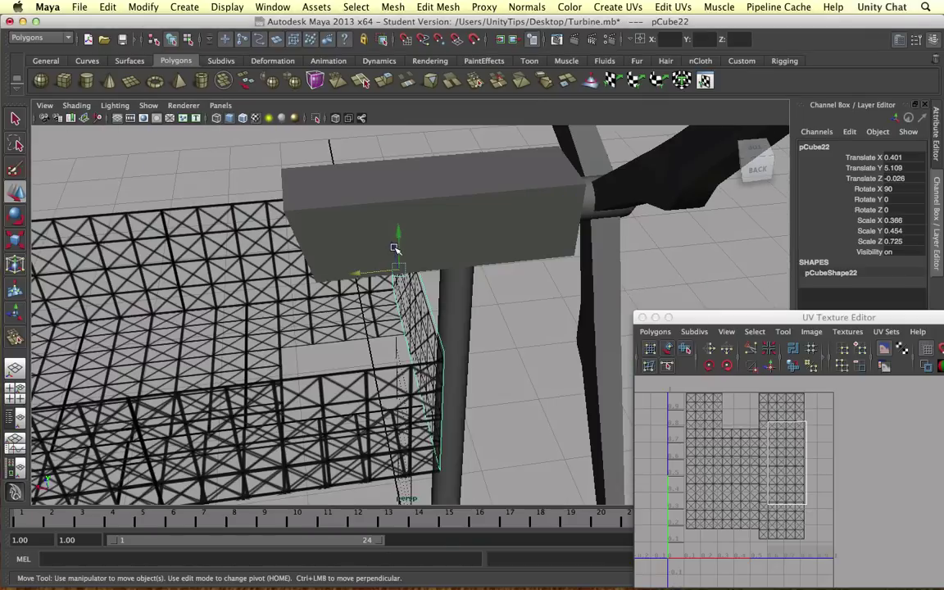
Save the scene and close the UV Texture Editor
key("super+s")
left_click(440, 330)
left_click_drag(426, 319, 473, 227, "alt")
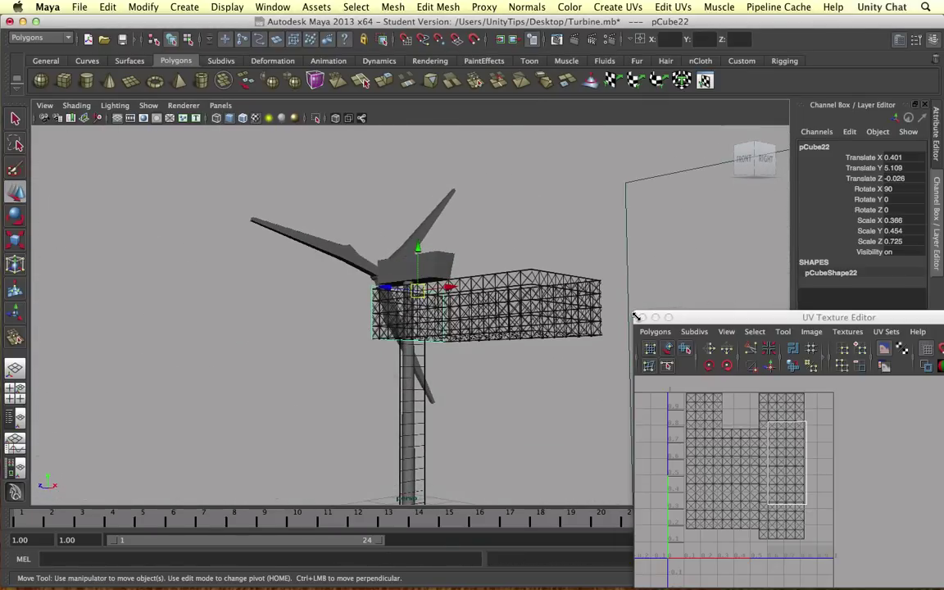
left_click(642, 317)
left_click_drag(572, 281, 570, 332, "alt")
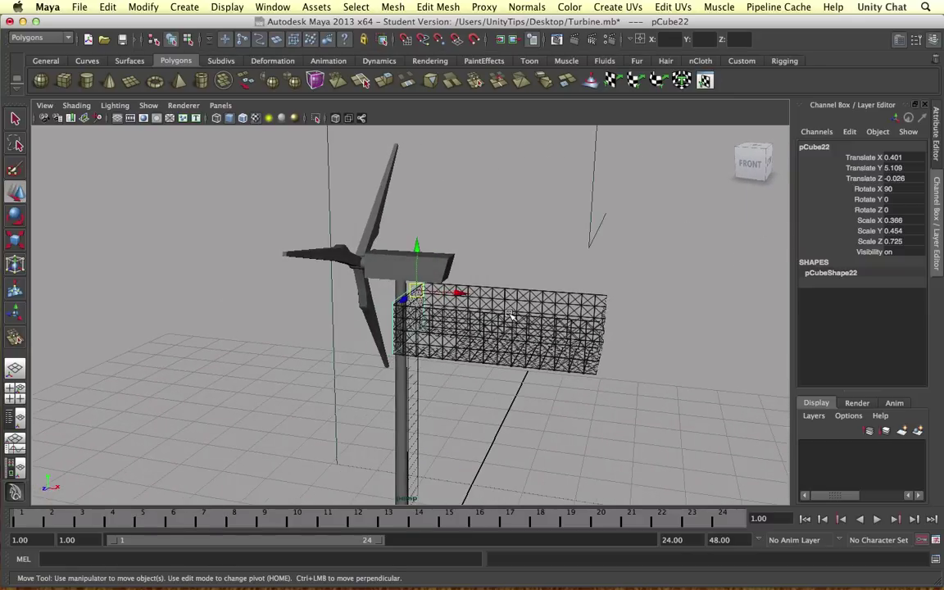
Select all the platform panels together with the ladder and combine them into one mesh
scroll(510, 316, "down", 3)
left_click_drag(498, 325, 298, 318, "alt")
left_click(354, 352)
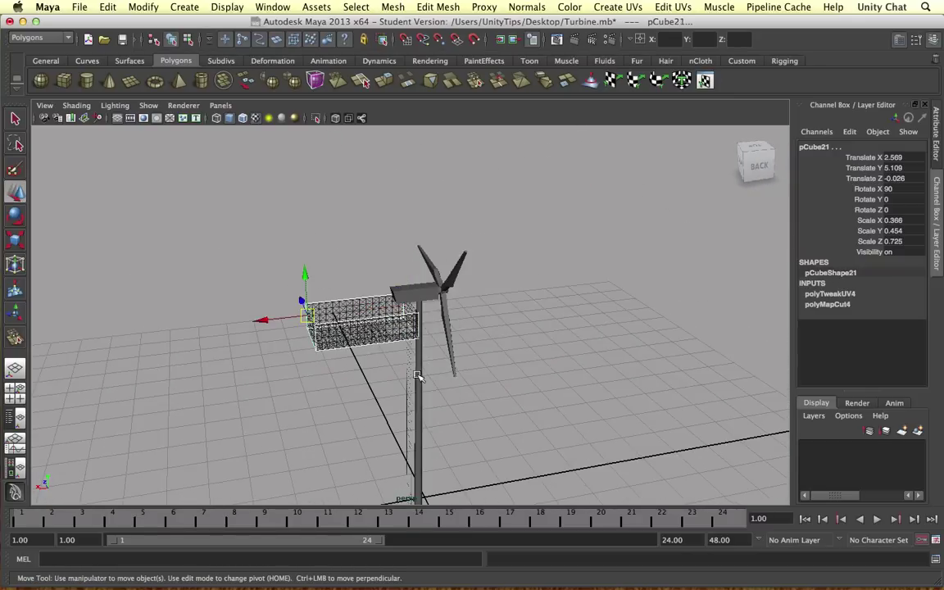
left_click(410, 373, "shift")
scroll(416, 351, "up", 5)
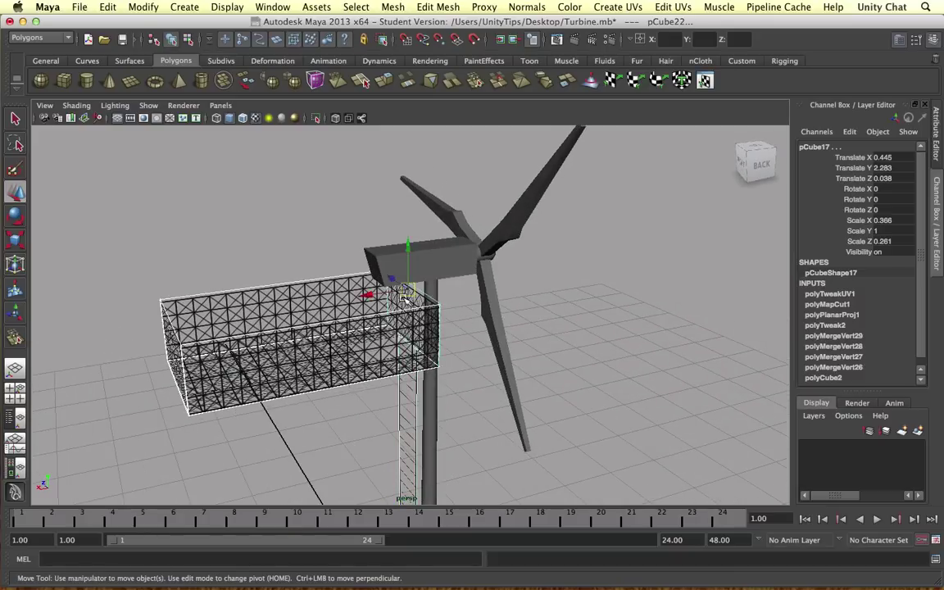
left_click(404, 297, "shift")
scroll(405, 299, "down", 6)
left_click(392, 6)
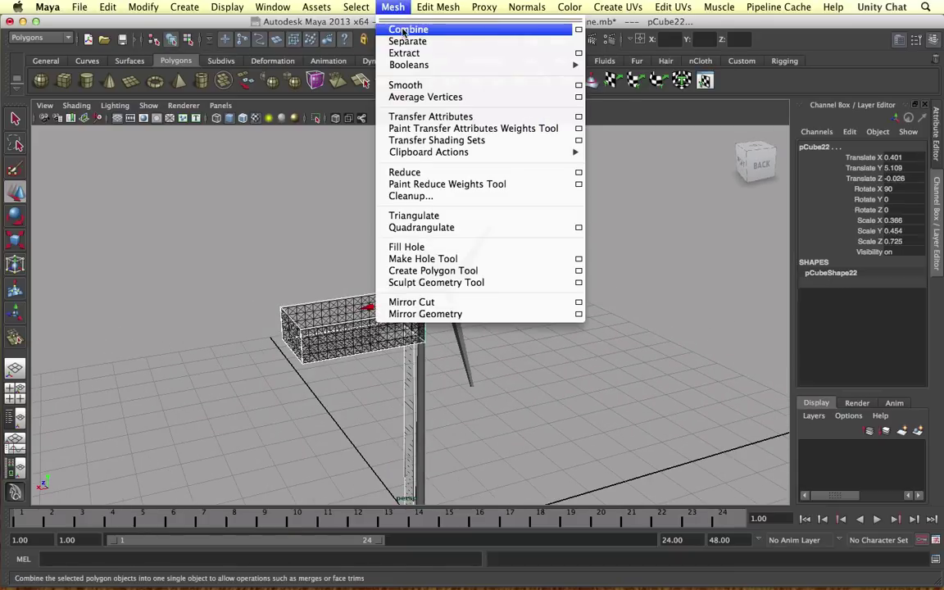
left_click(404, 30)
Select the combined platform and ladder mesh and show its UVs in the UV Texture Editor, placed beside the model
left_click(337, 257)
scroll(307, 314, "up", 4)
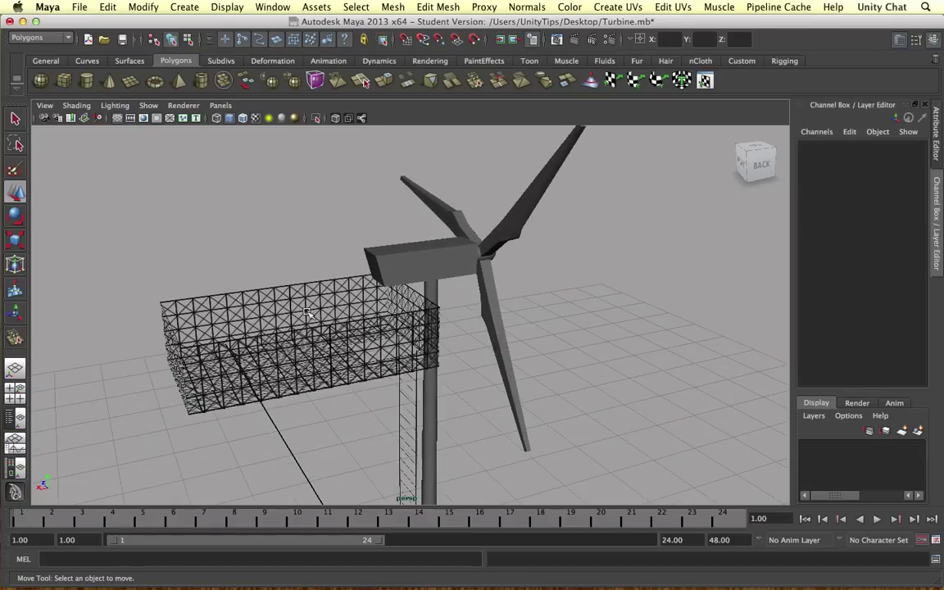
left_click_drag(308, 314, 447, 310, "alt")
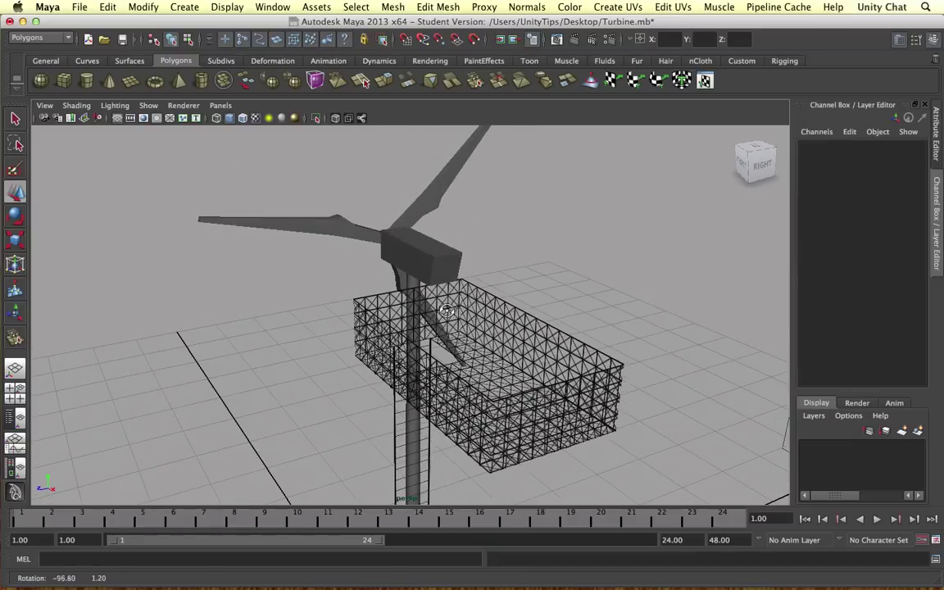
left_click(447, 310)
left_click(674, 7)
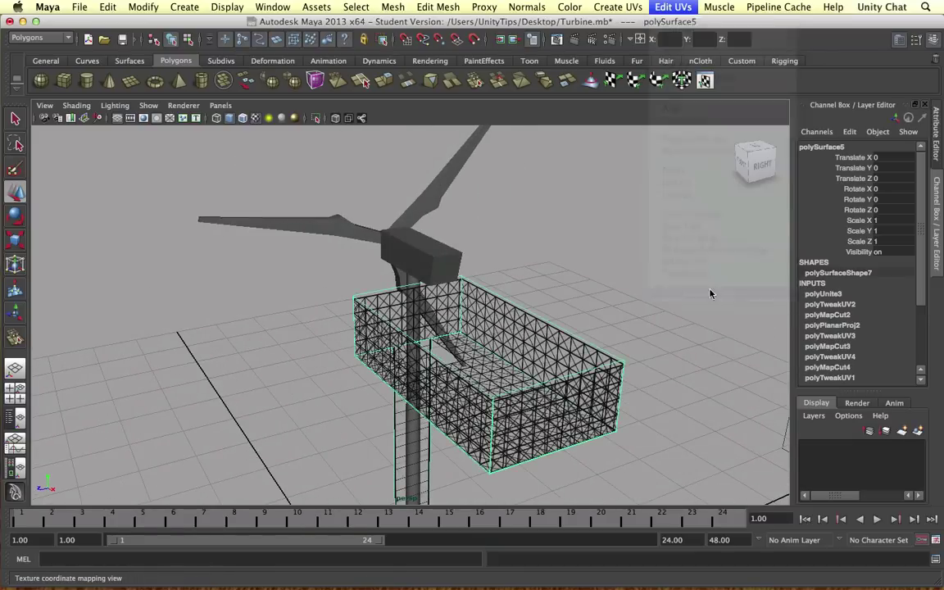
left_click_drag(687, 323, 749, 211)
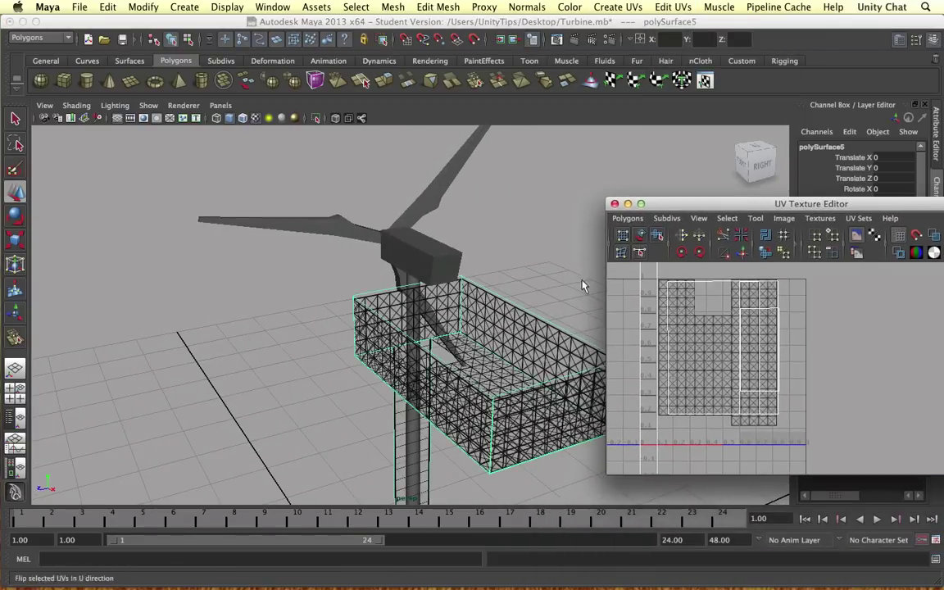
Examine the combined platform and ladder from several sides and compare its lattice texture with the UV layout
left_click_drag(584, 282, 436, 262, "alt")
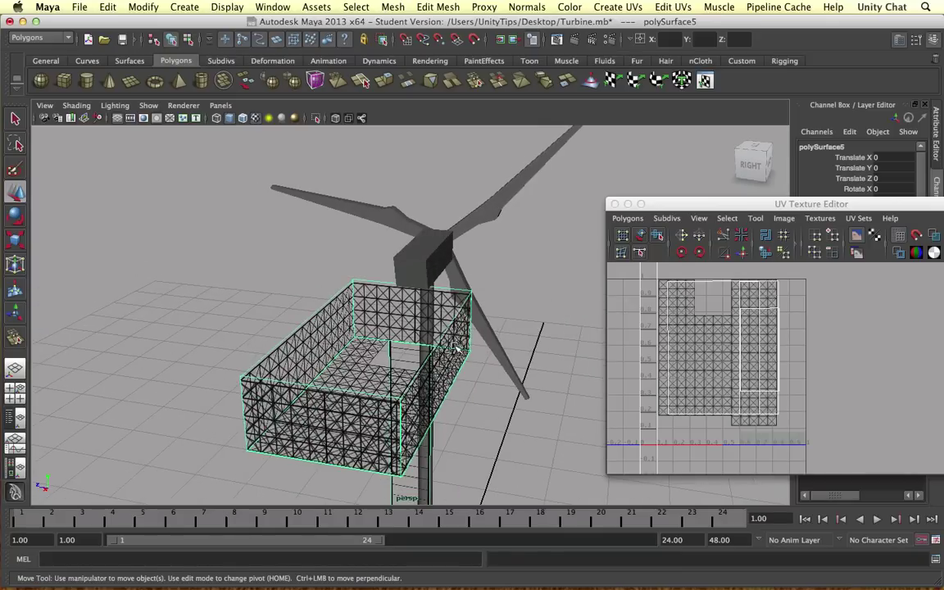
scroll(457, 348, "down", 4)
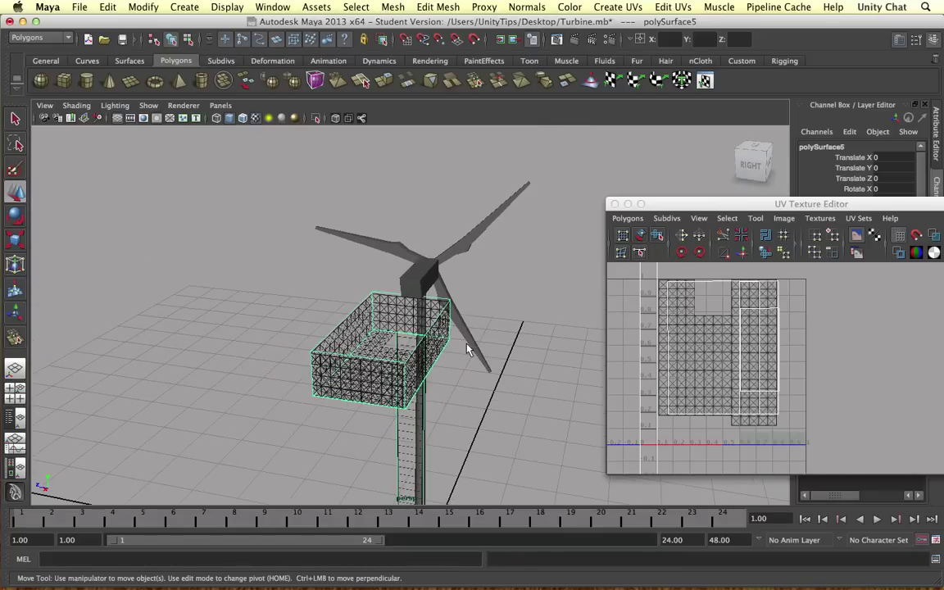
scroll(421, 304, "down", 1)
left_click(371, 295)
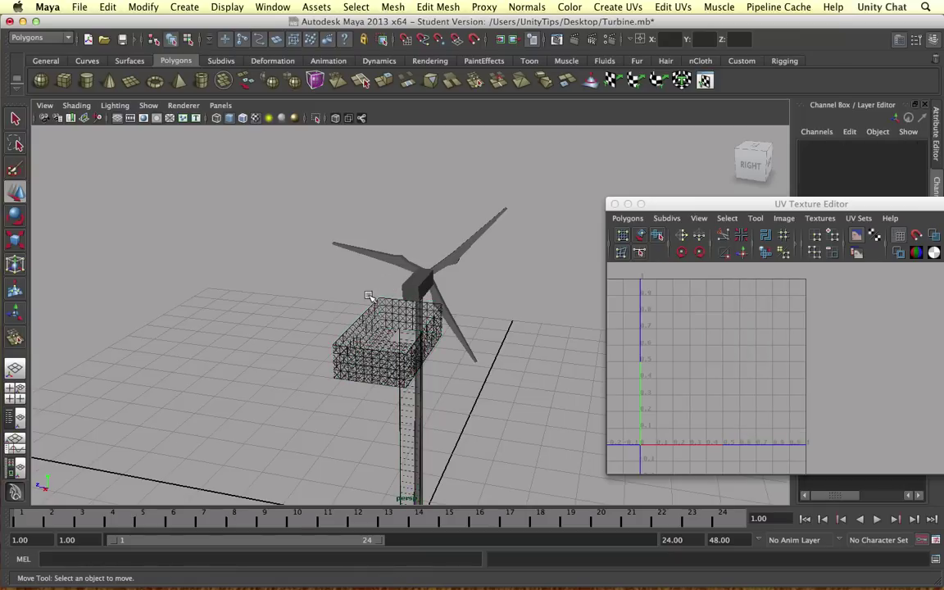
left_click(383, 331)
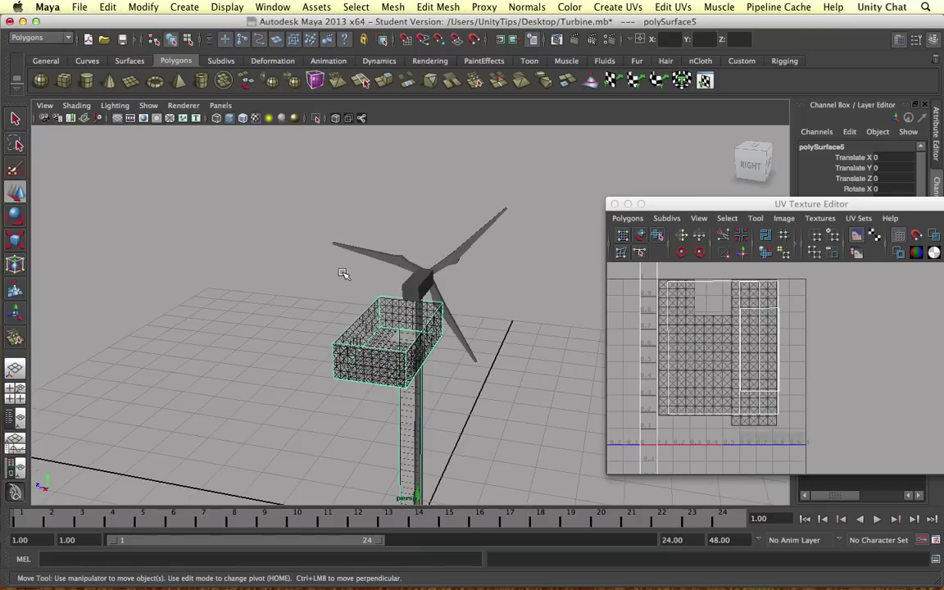
left_click(343, 294)
left_click_drag(341, 296, 301, 315, "alt")
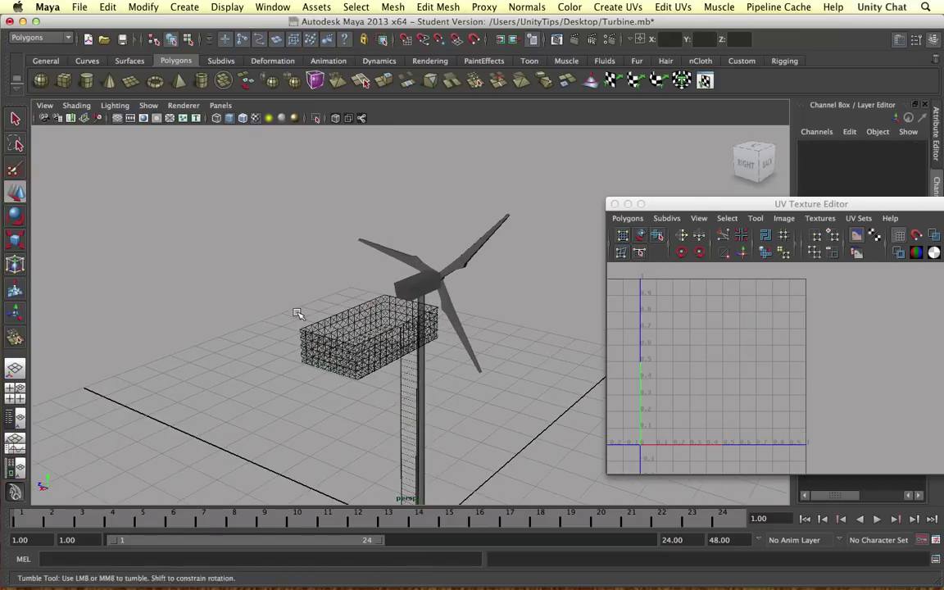
scroll(350, 309, "up", 4)
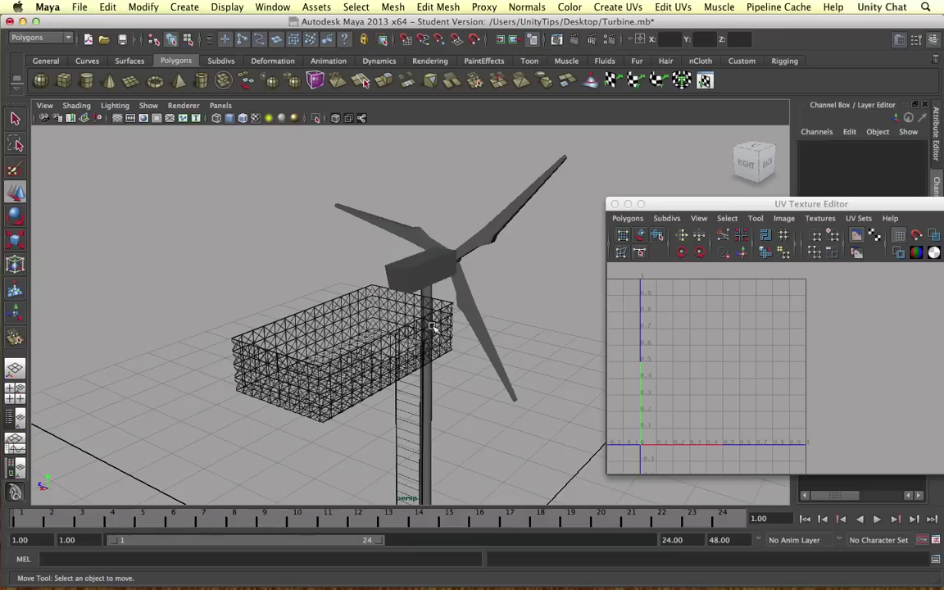
left_click(341, 322)
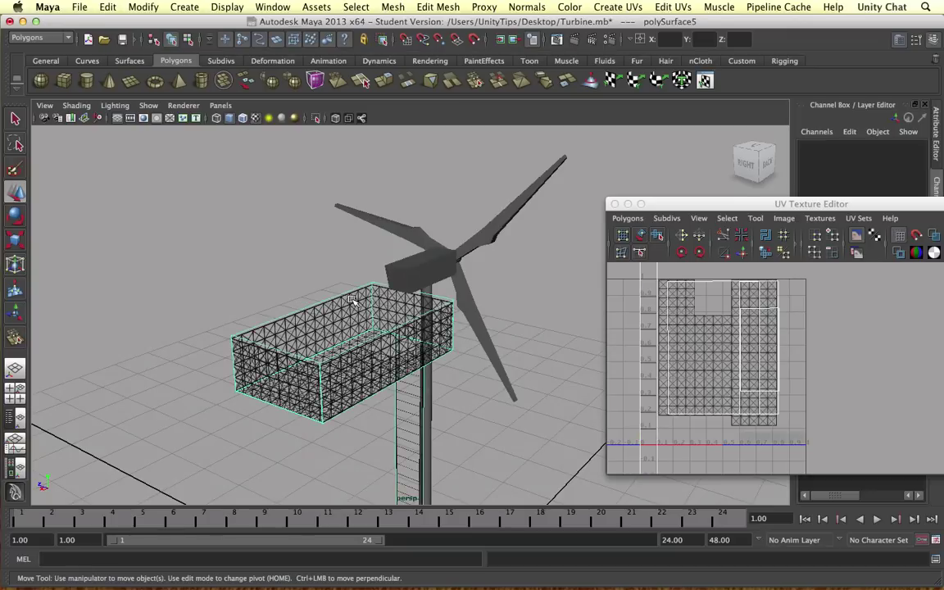
scroll(293, 315, "up", 5)
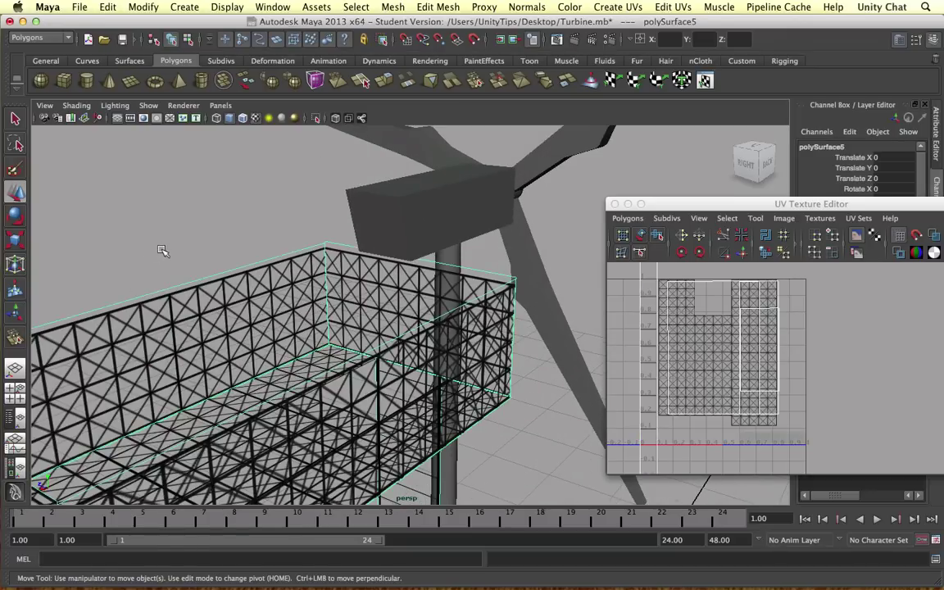
left_click(156, 249)
left_click_drag(156, 249, 322, 298, "alt")
Select the complete wind turbine together with its lattice platform and ladder
left_click(360, 314)
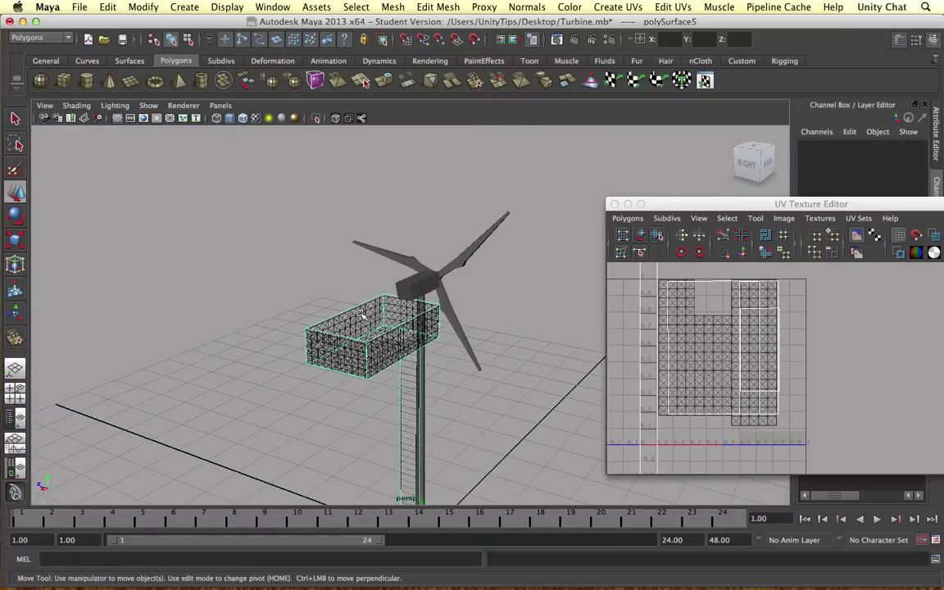
left_click_drag(314, 258, 502, 394)
scroll(466, 350, "down", 5)
left_click_drag(464, 350, 410, 345, "alt")
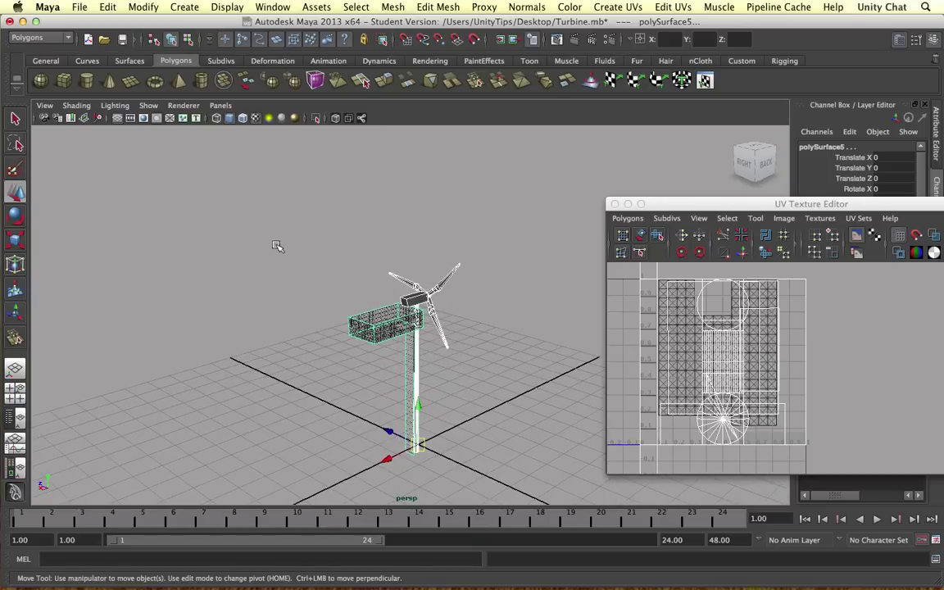
Set up an FBX export of the selection into the WebGameEngine project's Assets/_Models folder with the file name Turbine
left_click(79, 6)
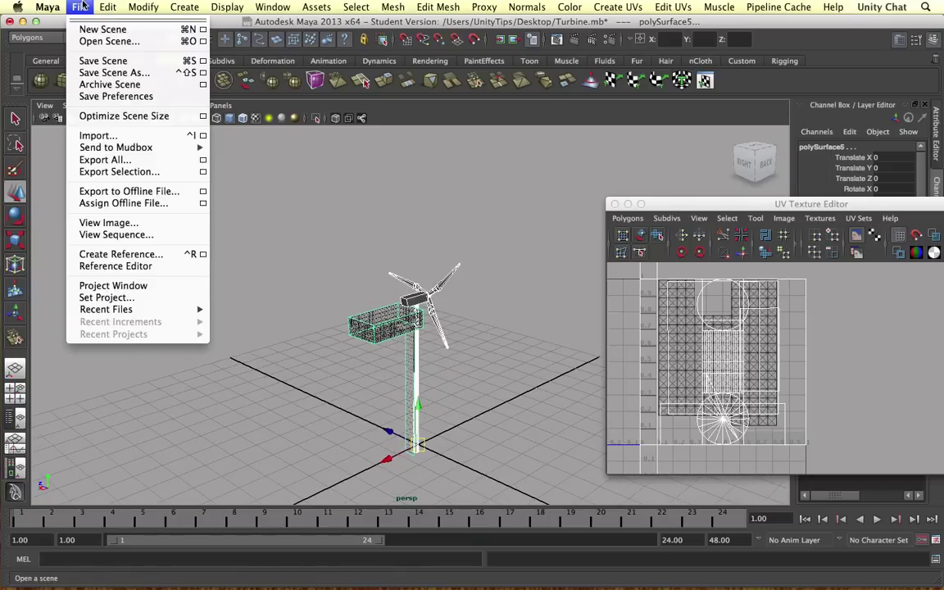
left_click(123, 172)
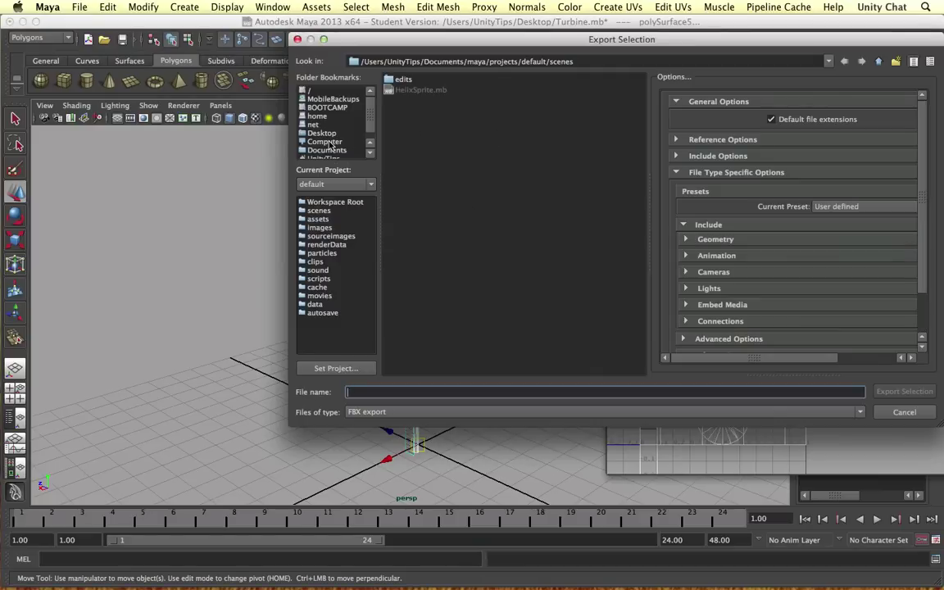
left_click(321, 133)
double_click(577, 101)
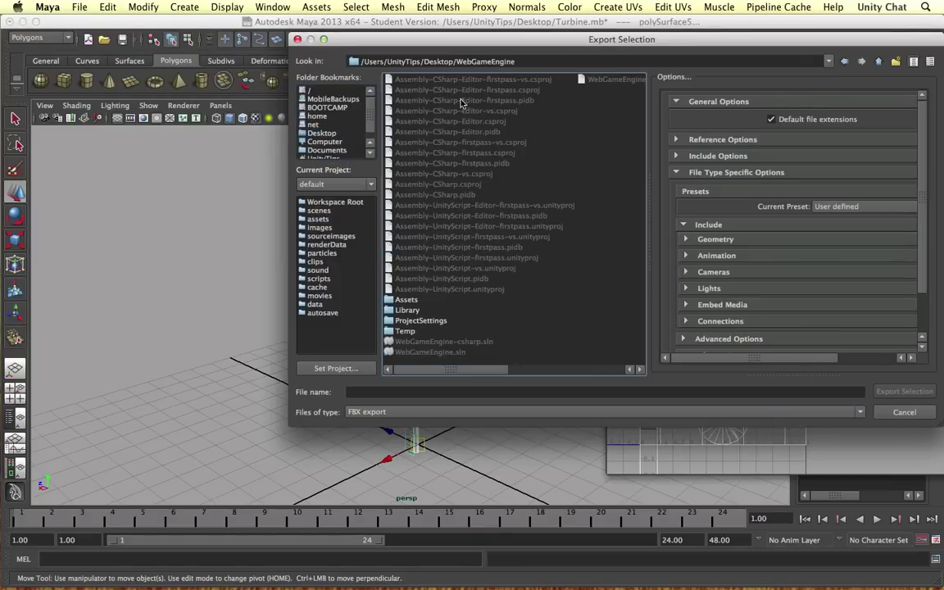
double_click(406, 300)
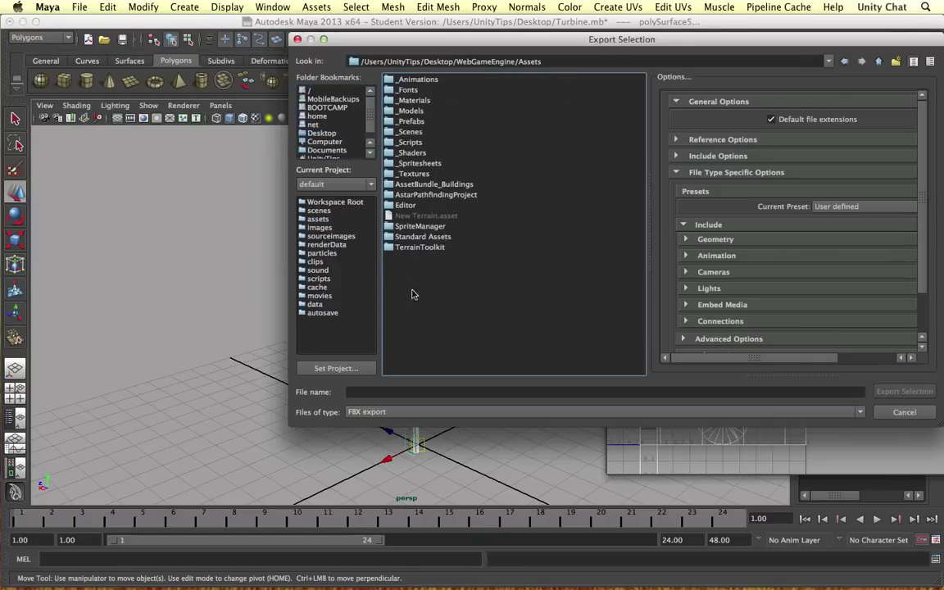
double_click(409, 111)
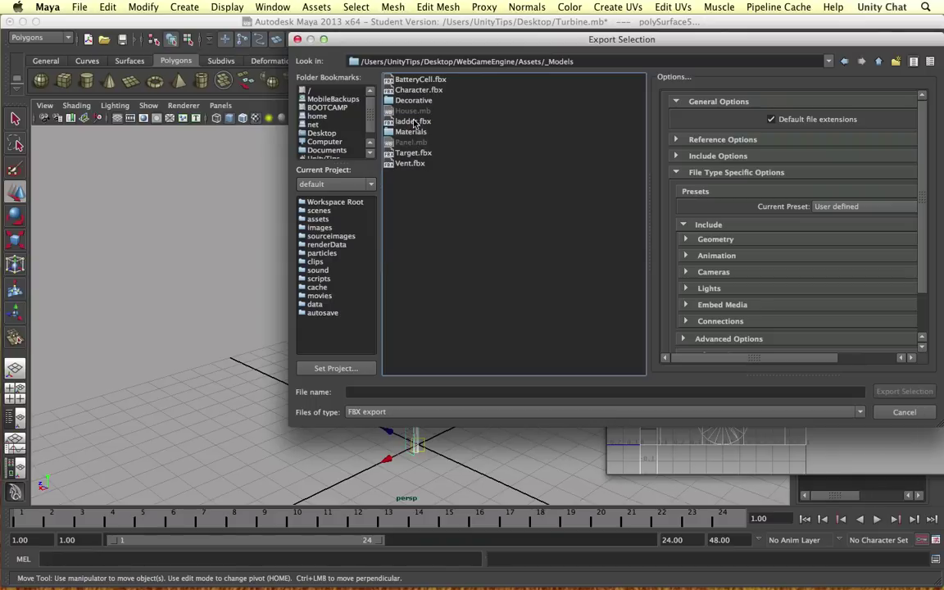
left_click(448, 390)
type("Turbine")
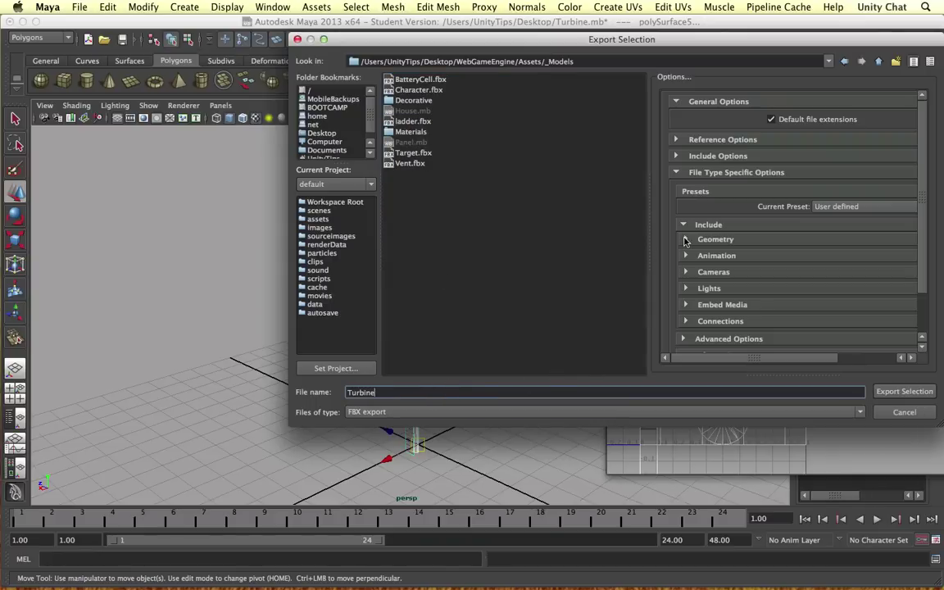
Check the geometry and animation export options and export the selected turbine
left_click(685, 239)
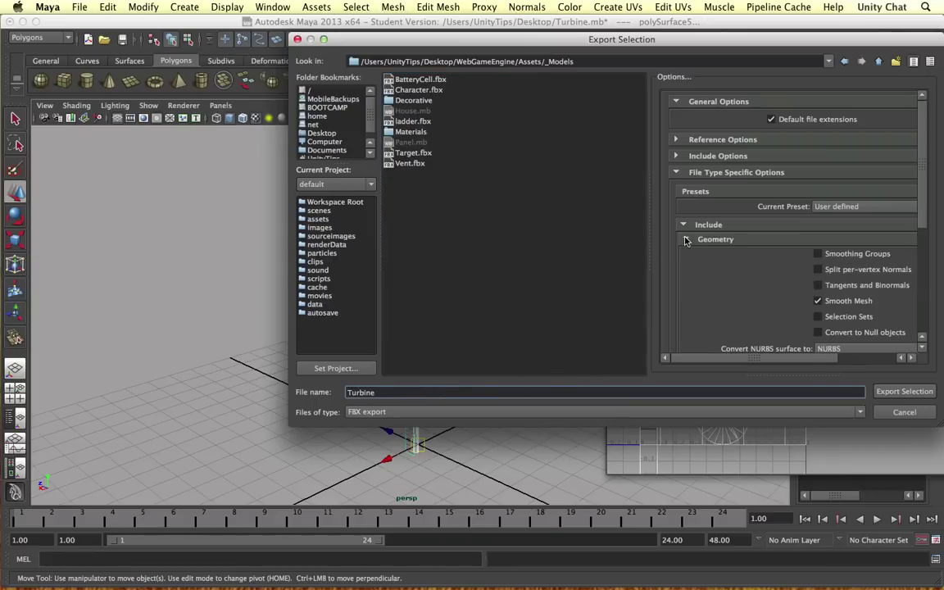
left_click(685, 239)
left_click(687, 256)
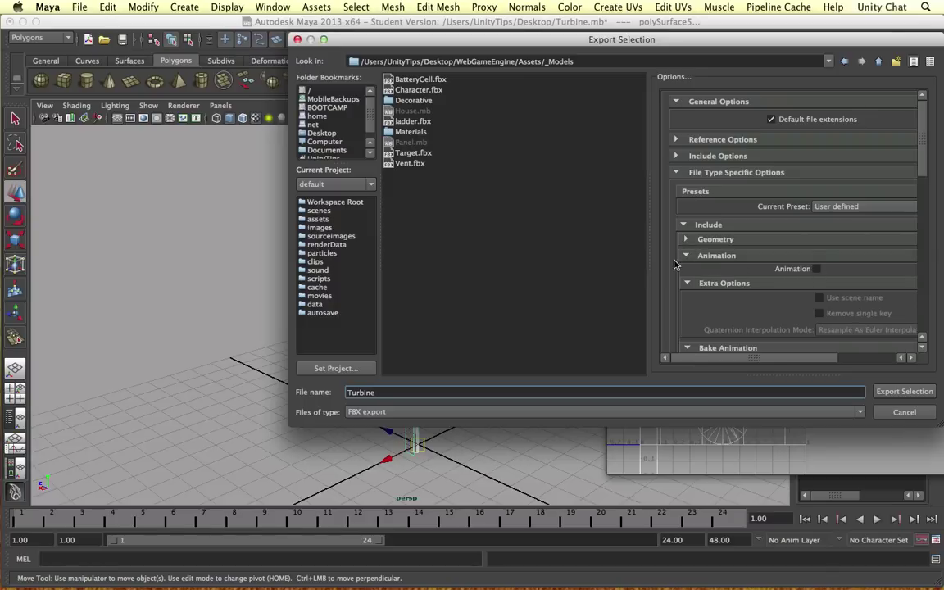
left_click(687, 256)
left_click(904, 391)
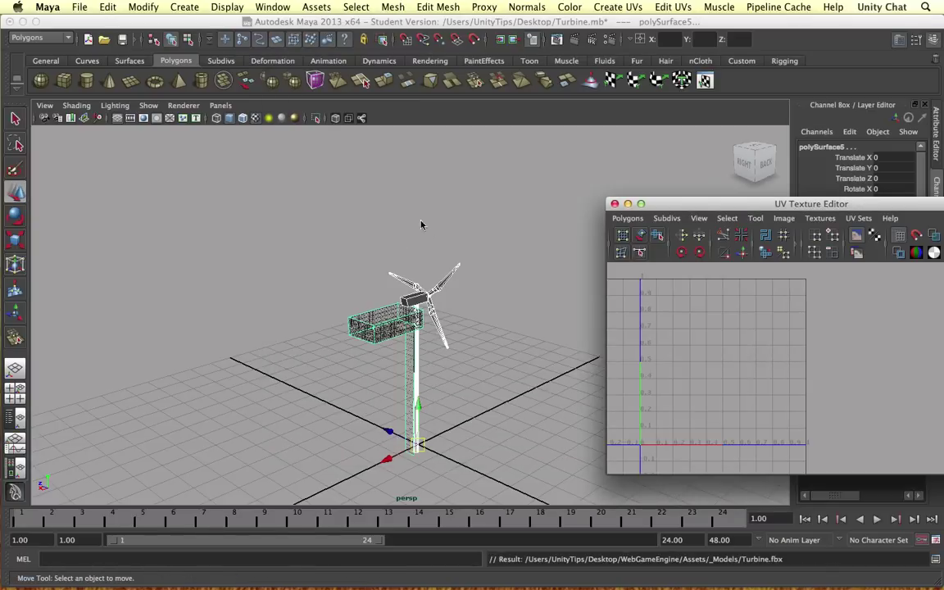
Switch to Unity and place the Turbine model from the _Models folder on the sand beside the battery cell
left_click(352, 210)
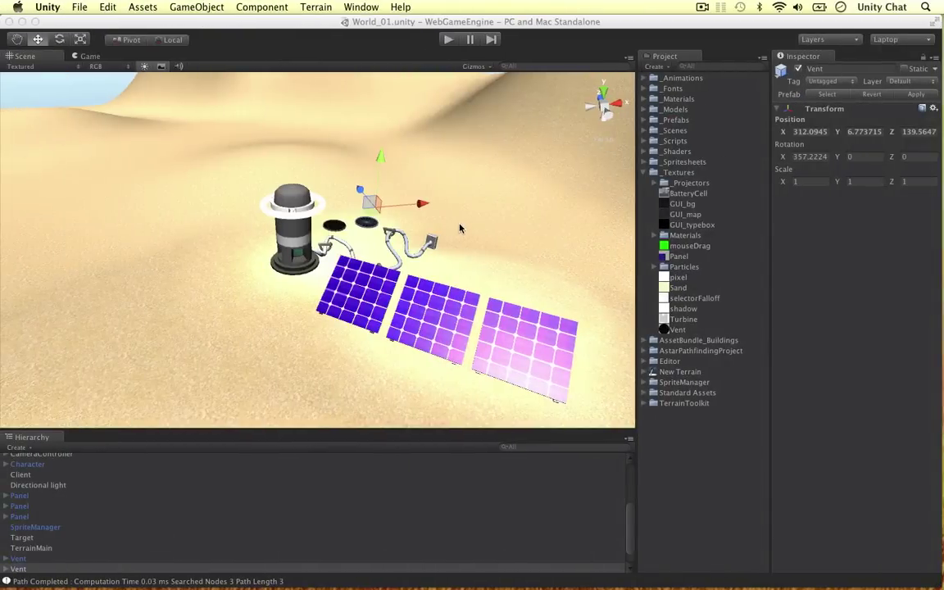
left_click(575, 236)
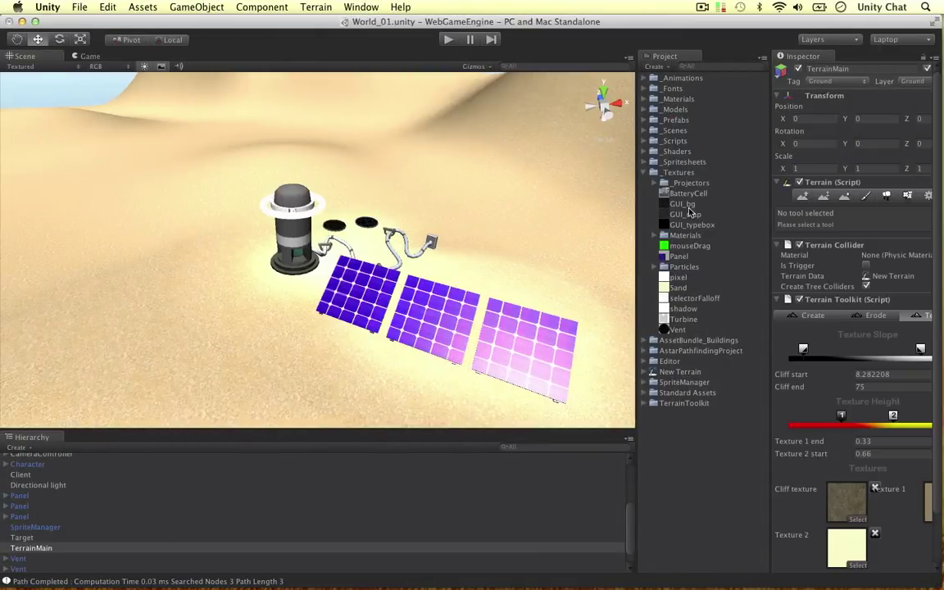
left_click(644, 173)
left_click(646, 110)
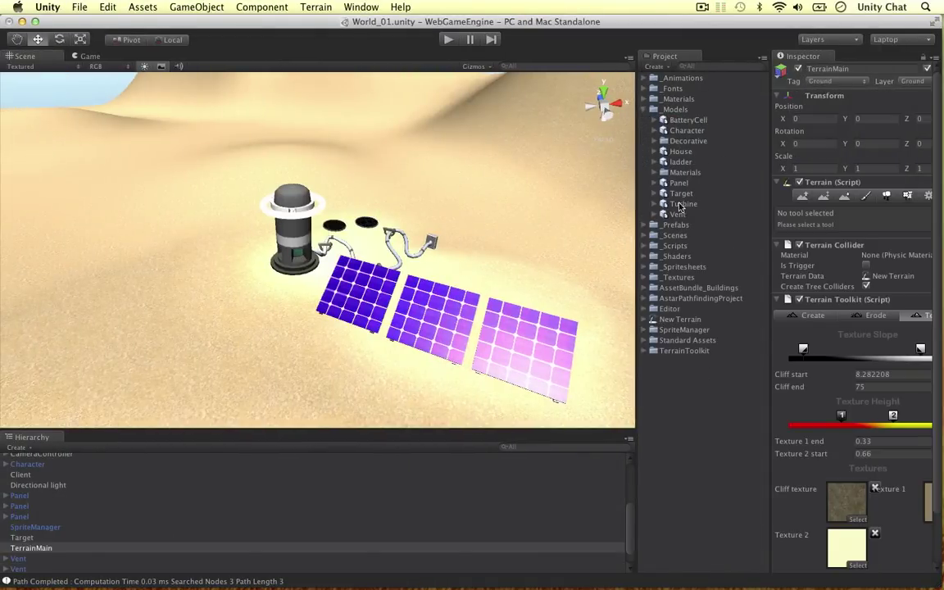
left_click_drag(680, 206, 180, 254)
Change the scale factor in the Turbine model's import settings and apply it
left_click(684, 203)
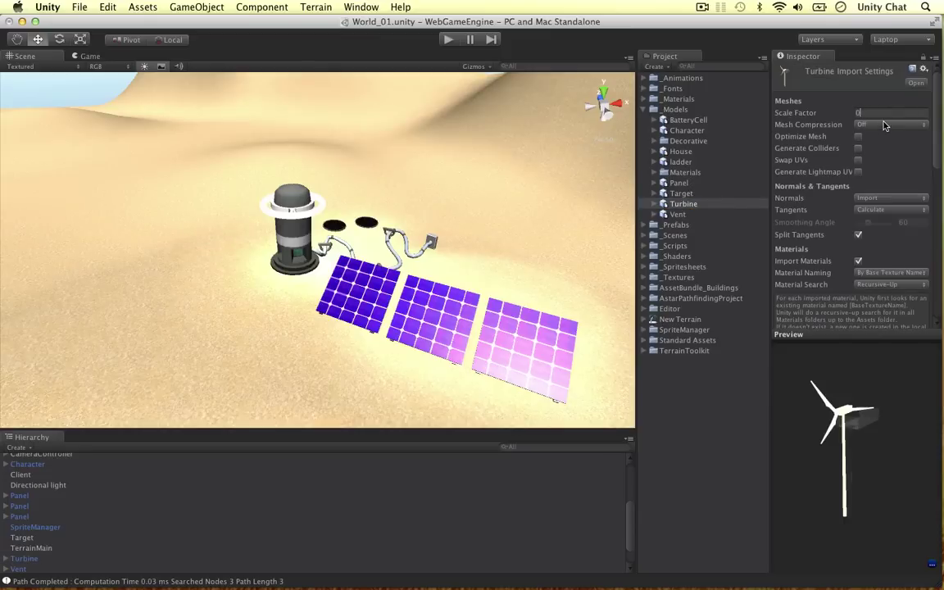
scroll(881, 136, "down", 10)
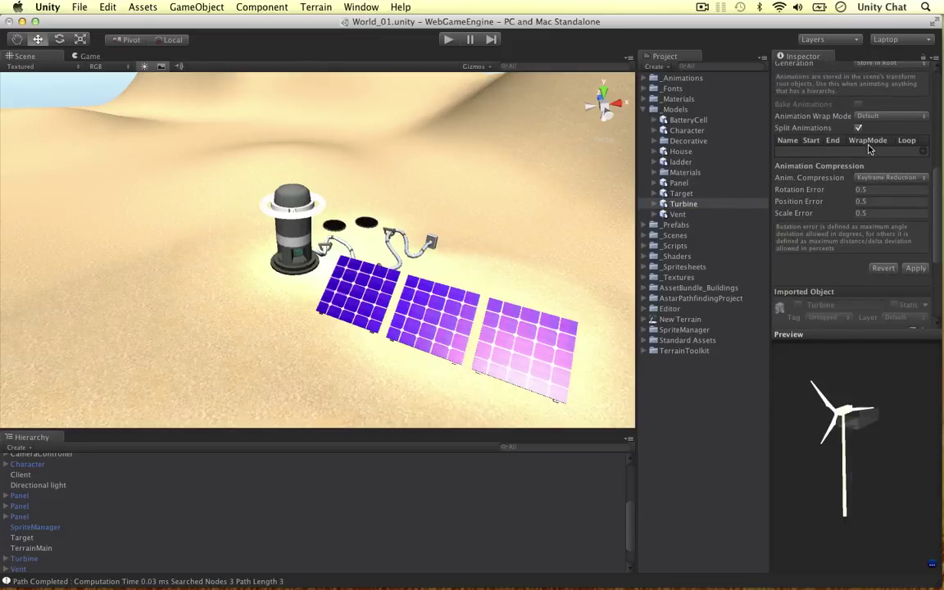
scroll(871, 150, "down", 2)
left_click(917, 240)
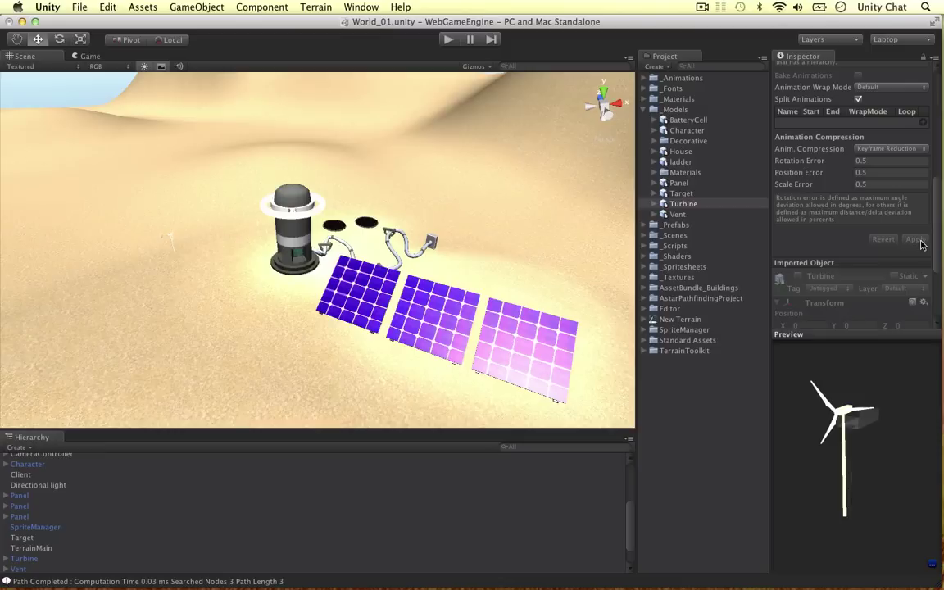
Scale the placed turbine up uniformly to about 6.83 and frame it in the scene
left_click(176, 237)
key("r")
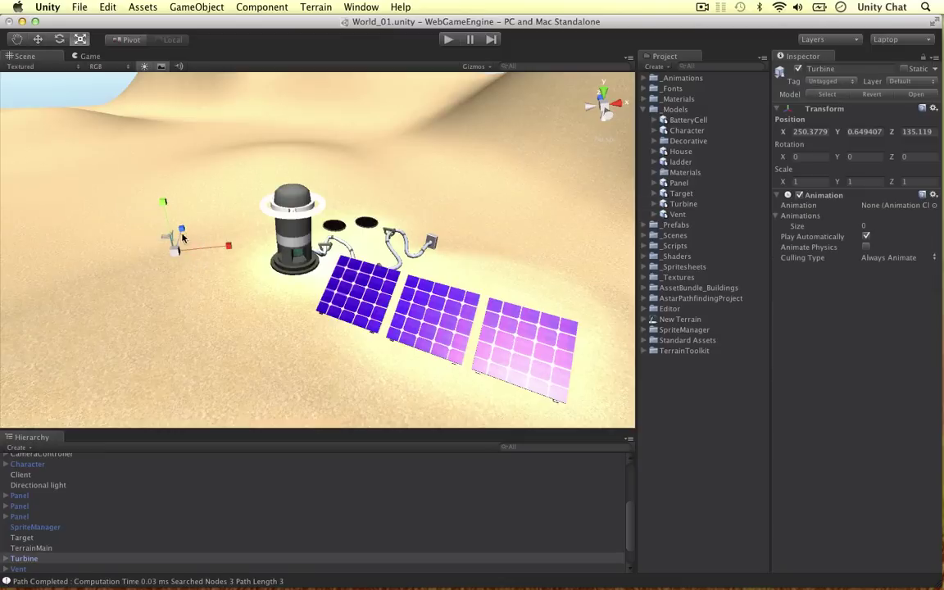
left_click_drag(188, 235, 241, 133)
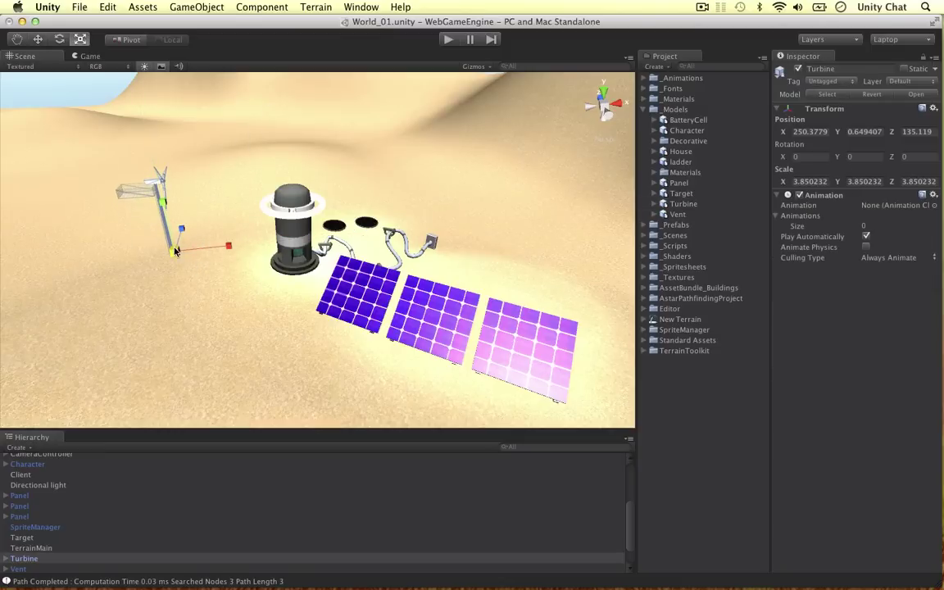
left_click_drag(175, 251, 228, 198)
key("f")
Inspect the turbine's platform and ladder up close and select its Motor part to show its material
left_click(320, 178)
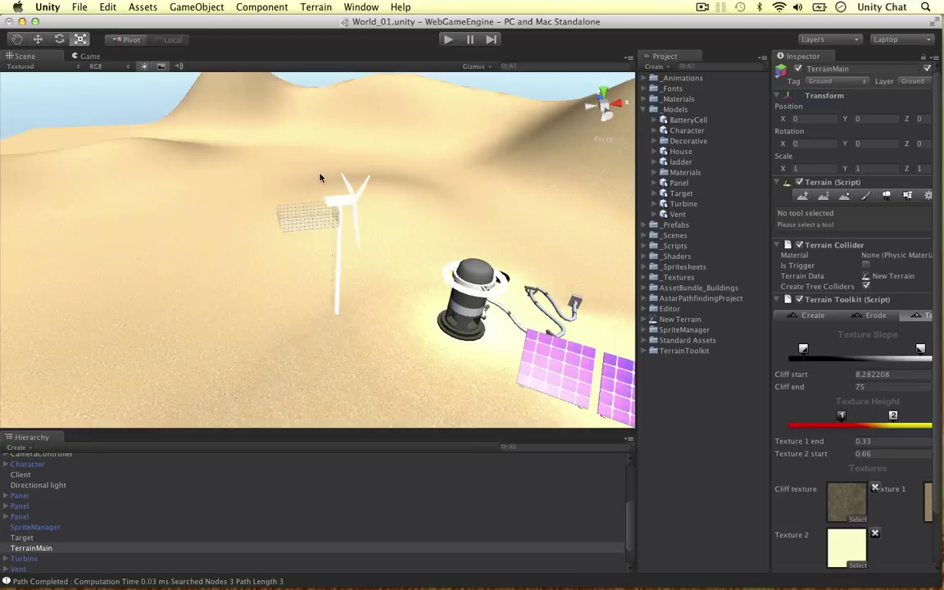
scroll(312, 189, "up", 10)
left_click_drag(302, 214, 312, 191, "alt")
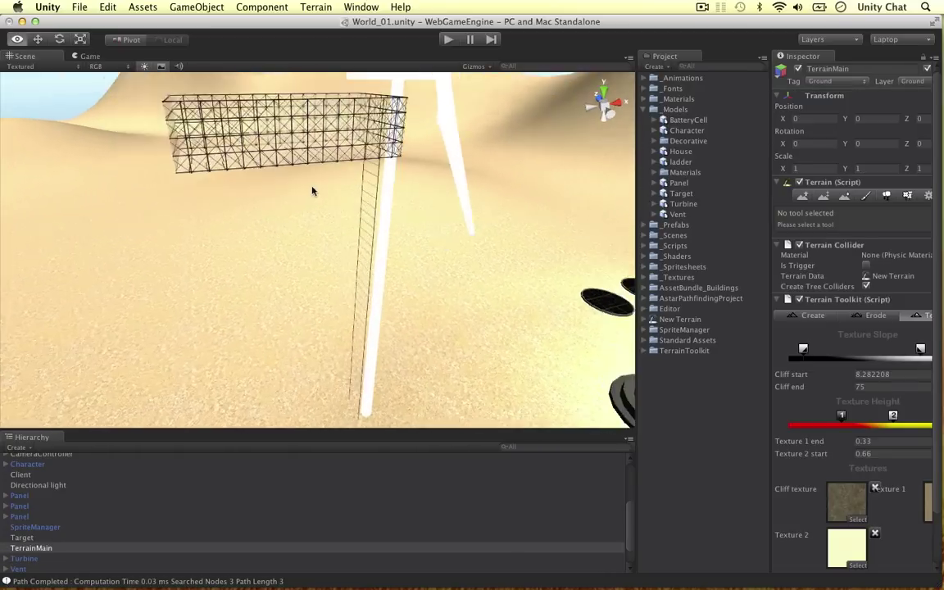
right_click_drag(312, 191, 380, 148)
left_click(382, 148)
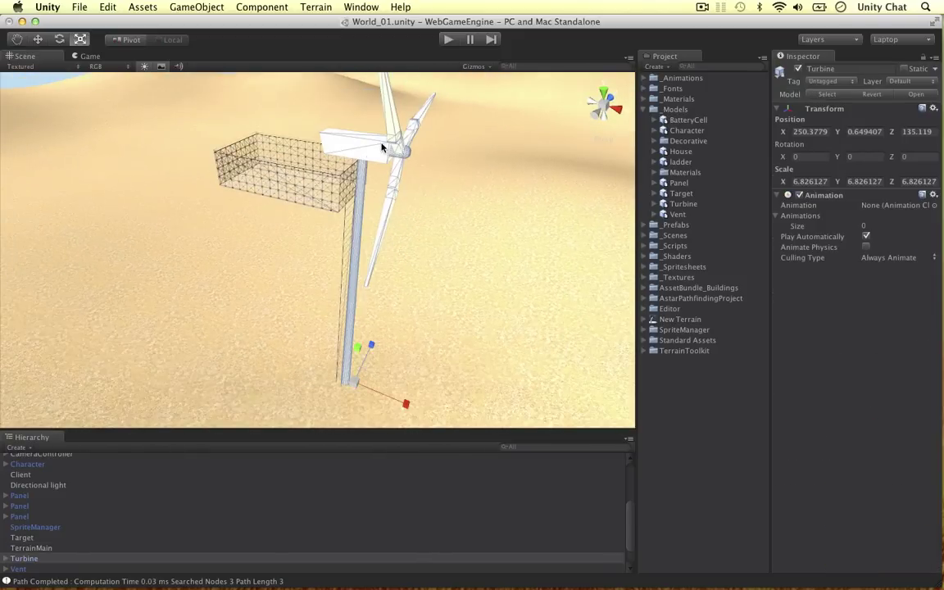
left_click(382, 146)
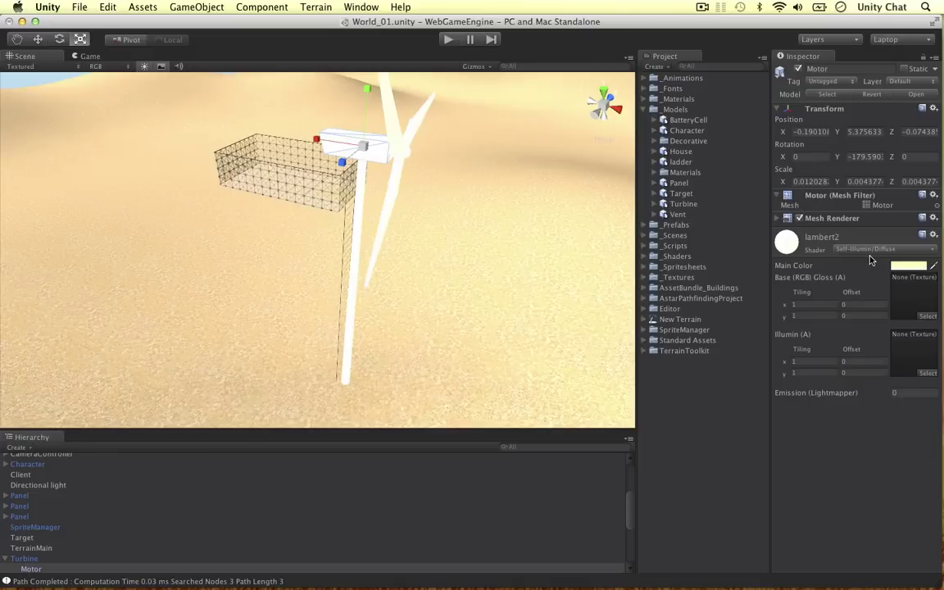
Create a new material named WhitePaint in the _Materials folder
left_click(647, 109)
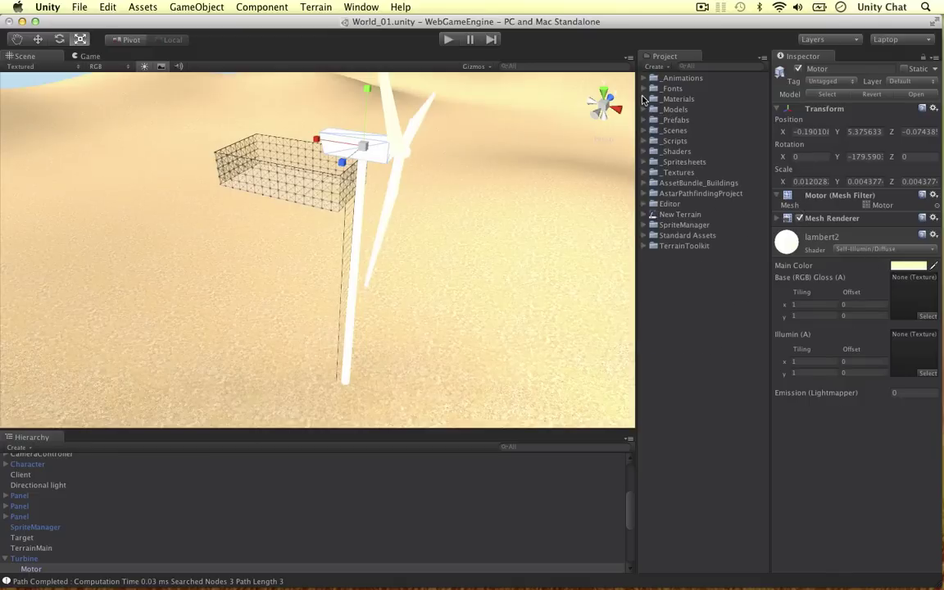
left_click(646, 110)
right_click(676, 105)
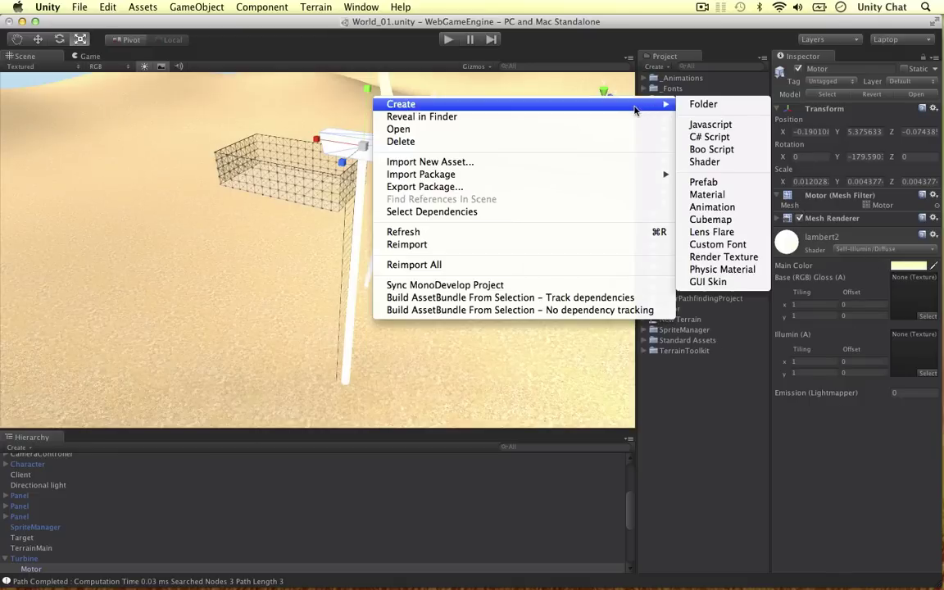
left_click(707, 195)
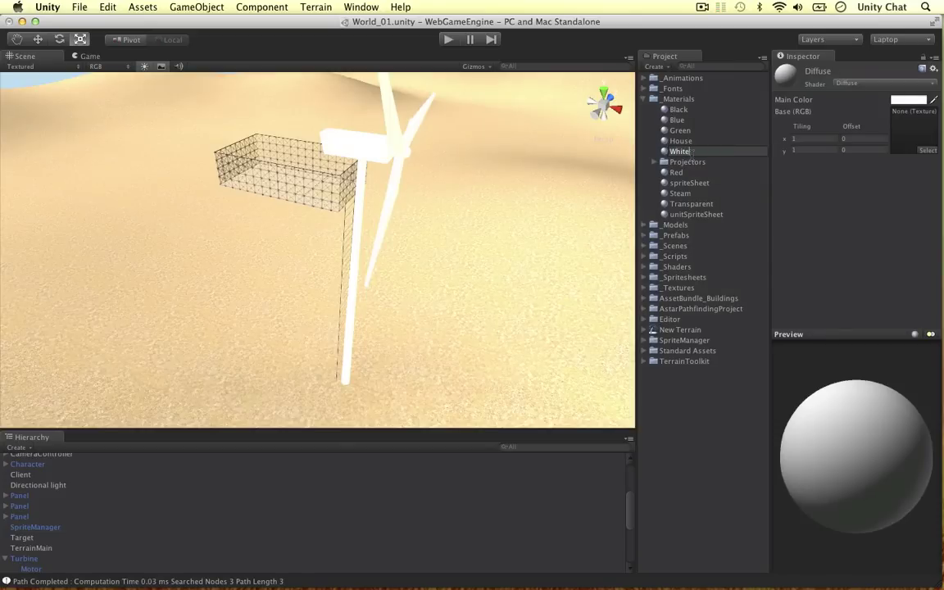
type("WhitePaint")
key("Return")
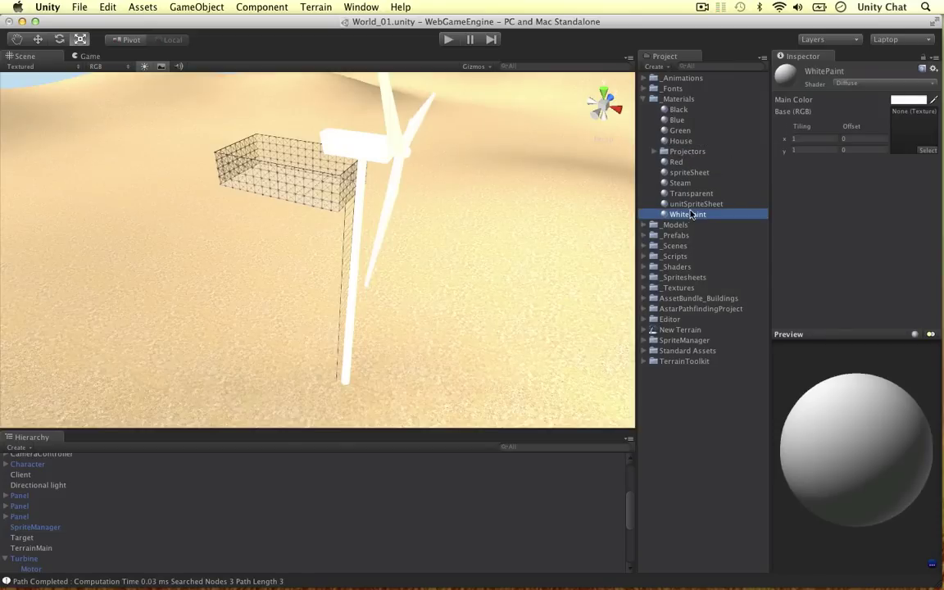
Apply the WhitePaint material to the turbine's motor, tower pipe and rotor, and darken its main color to a light grey
left_click_drag(691, 215, 365, 149)
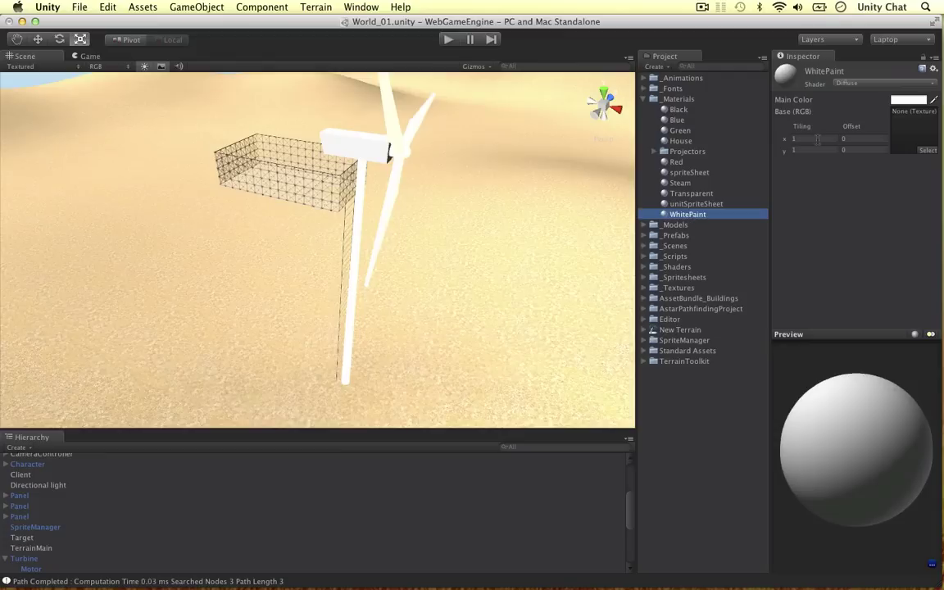
left_click(910, 100)
left_click_drag(664, 248, 582, 208)
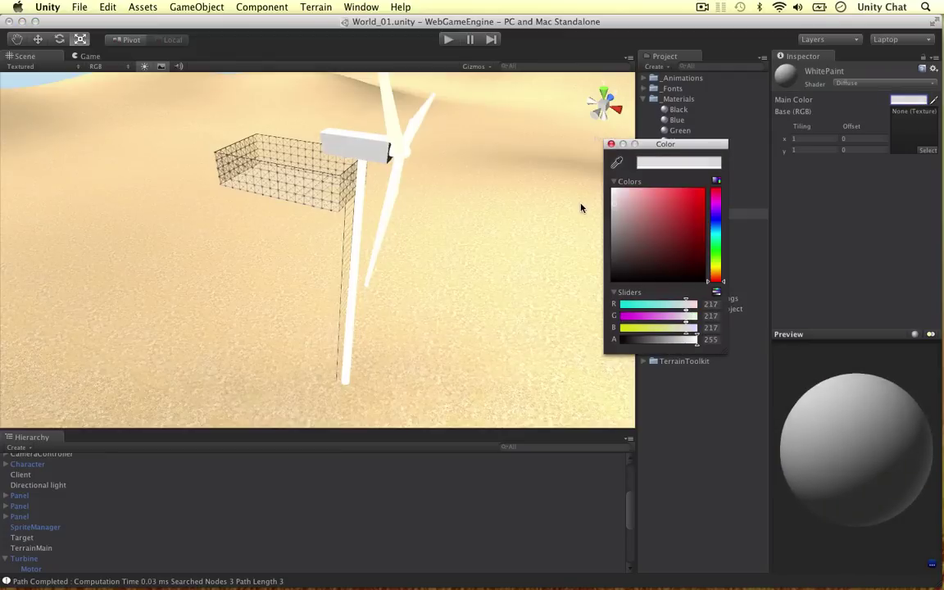
left_click(611, 144)
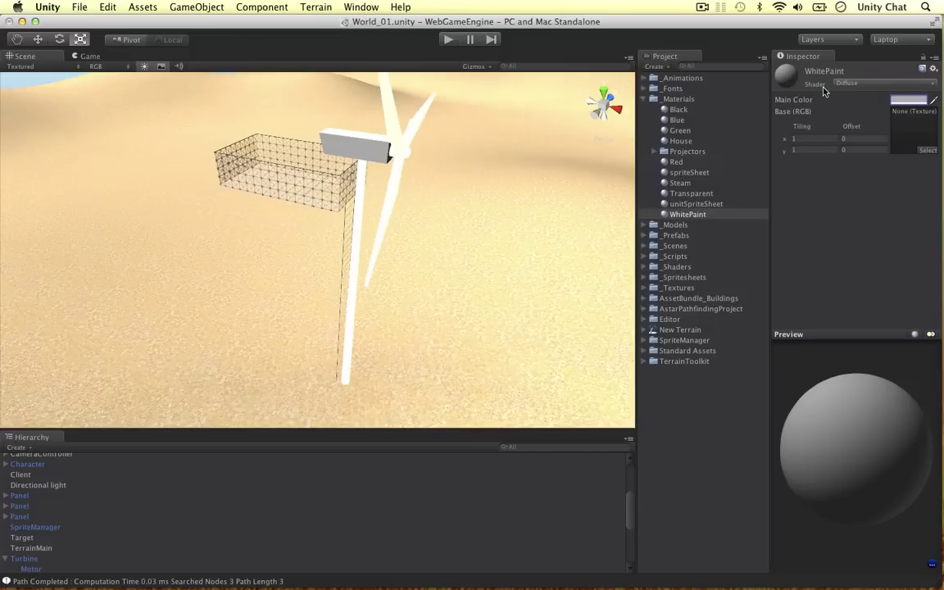
left_click_drag(688, 218, 359, 234)
left_click_drag(571, 208, 399, 153)
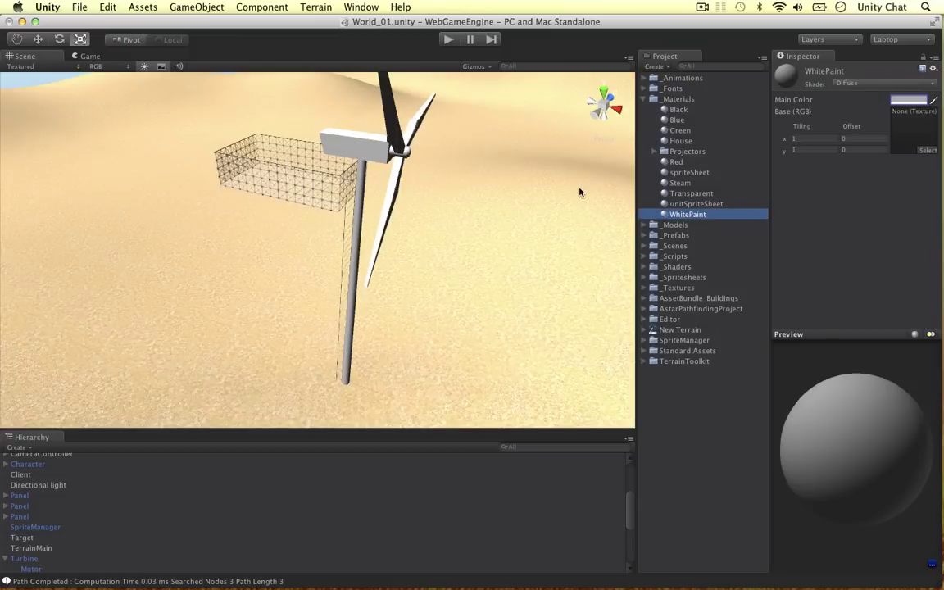
Examine the painted turbine in the scene from several sides and select its tower pipe
left_click_drag(492, 176, 537, 133, "alt")
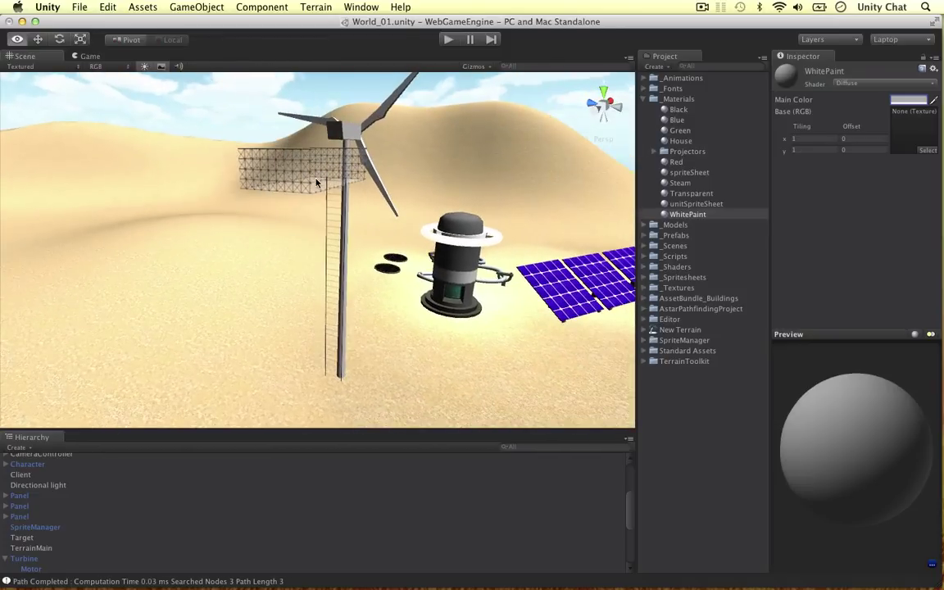
left_click_drag(316, 181, 274, 201, "alt")
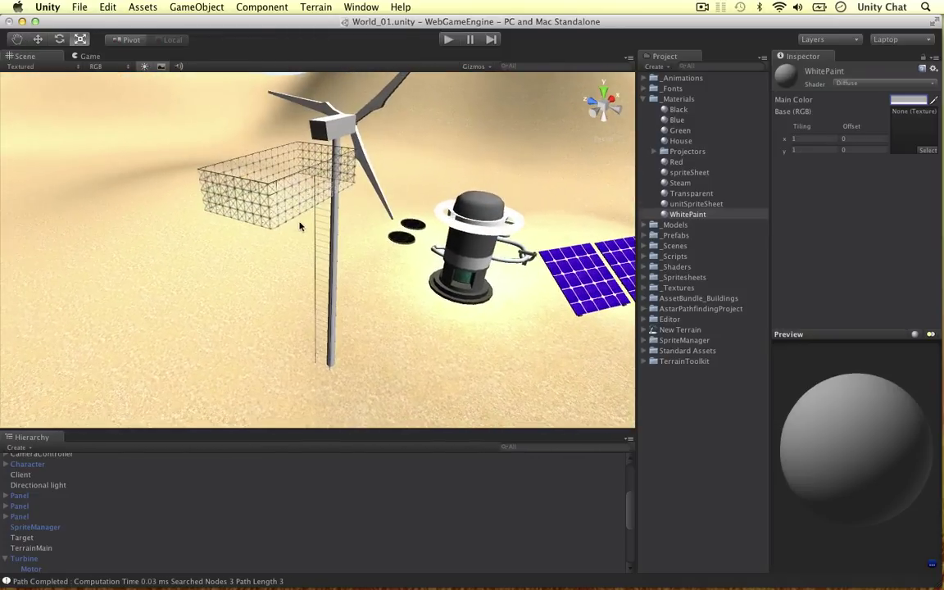
left_click_drag(337, 135, 347, 144, "alt")
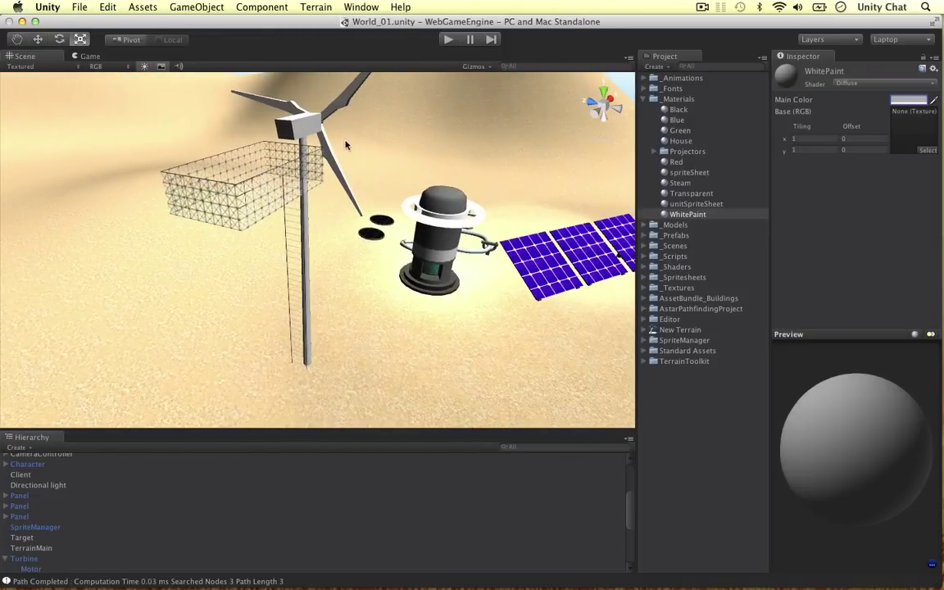
left_click(323, 204)
left_click_drag(323, 204, 191, 154, "alt")
left_click(358, 227)
left_click_drag(449, 216, 350, 183, "alt")
left_click(337, 227)
left_click(337, 227)
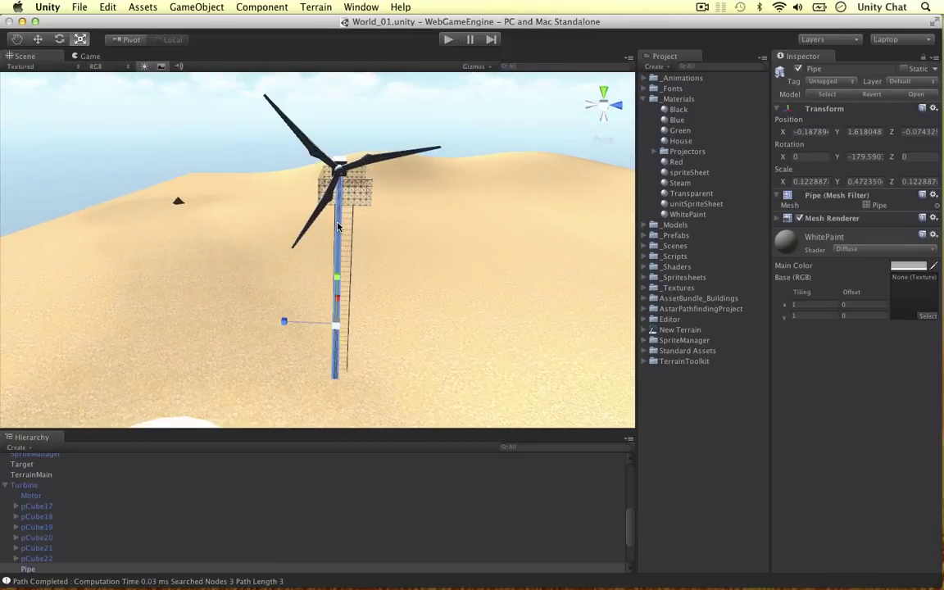
Select the whole turbine, nudge it slightly along its Z axis on the sand, and clear the selection
left_click(352, 223)
left_click(357, 193)
key("w")
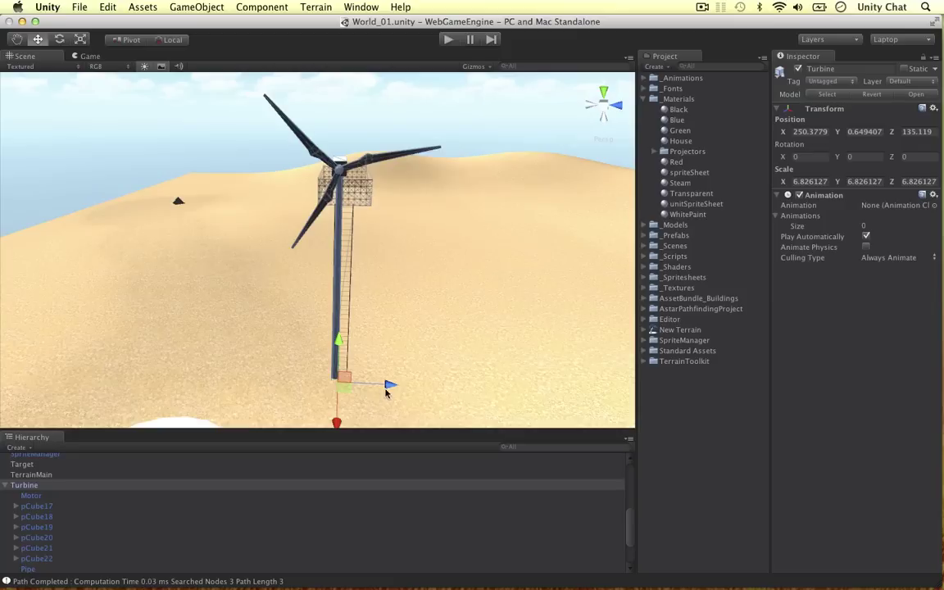
left_click_drag(390, 382, 389, 382)
left_click(310, 262)
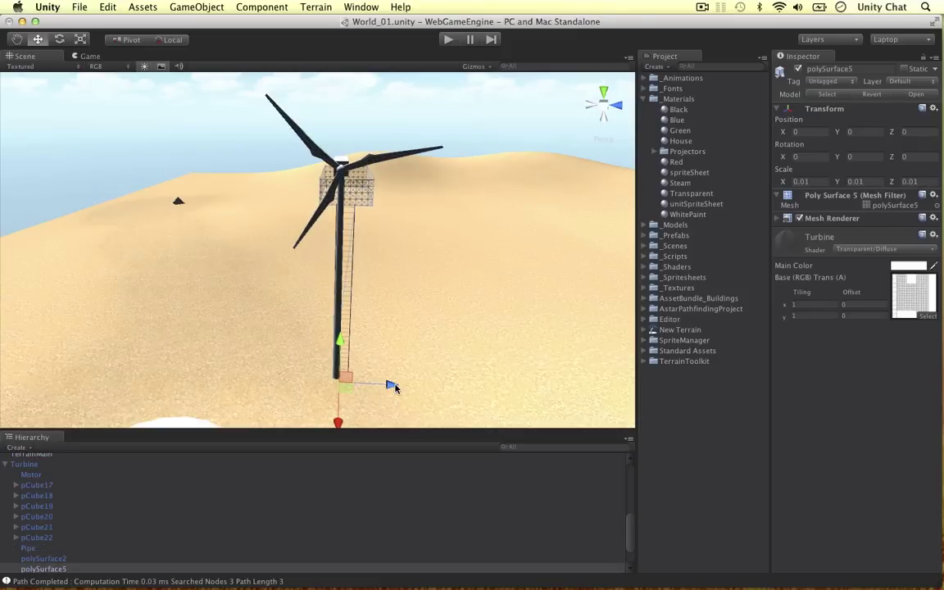
left_click_drag(391, 384, 496, 273)
left_click(439, 233)
Examine the turbine's lattice platform, ladder and rotor from several sides, both up close and from a distance
left_click_drag(375, 274, 418, 233, "alt")
scroll(299, 185, "up", 6)
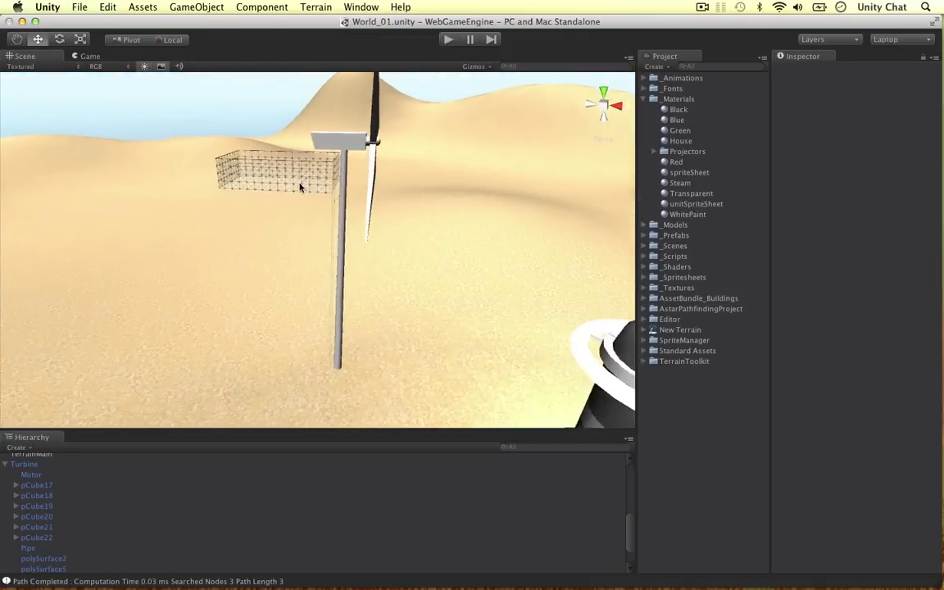
left_click_drag(317, 182, 518, 209, "alt")
scroll(332, 253, "up", 4)
scroll(330, 239, "up", 5)
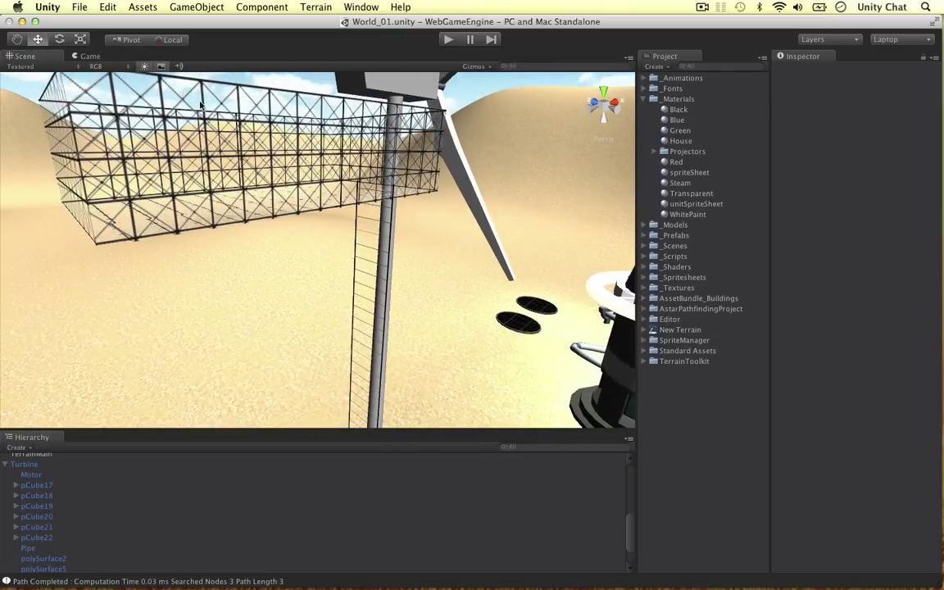
left_click_drag(304, 170, 285, 177, "alt")
scroll(285, 178, "down", 3)
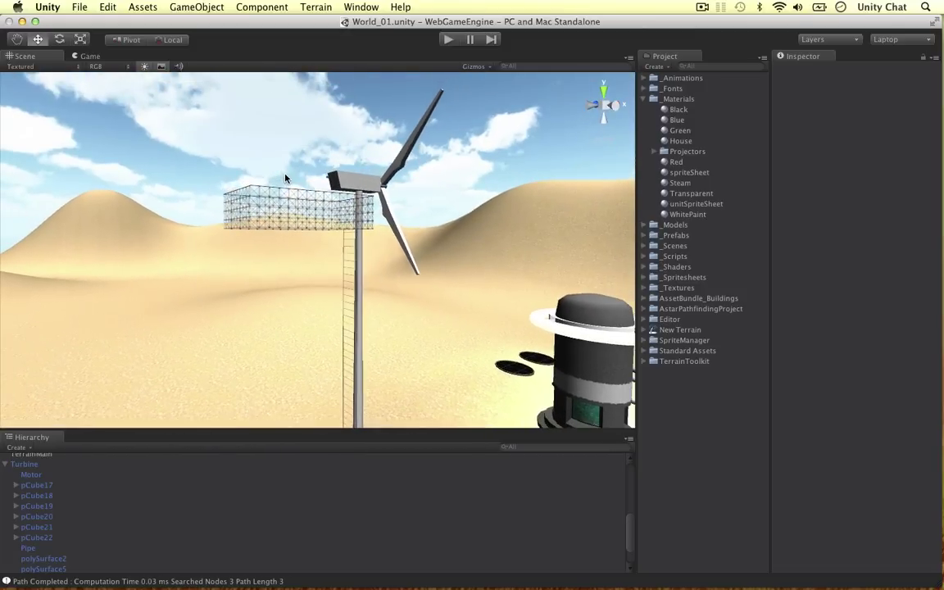
scroll(285, 178, "down", 3)
left_click_drag(382, 230, 331, 248, "alt")
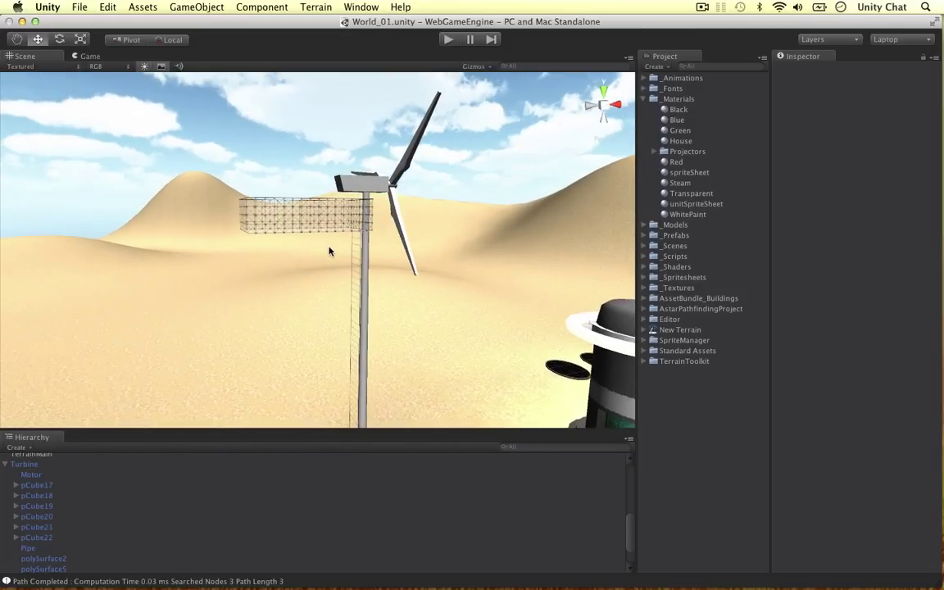